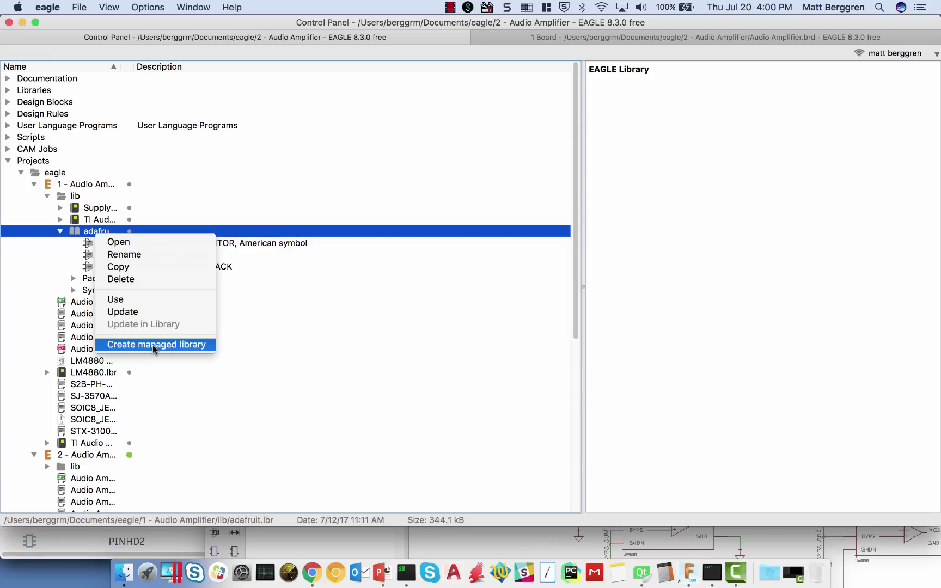
# Expand the Managed Libraries folder under Libraries to view the available managed libraries
pyautogui.press('Escape')
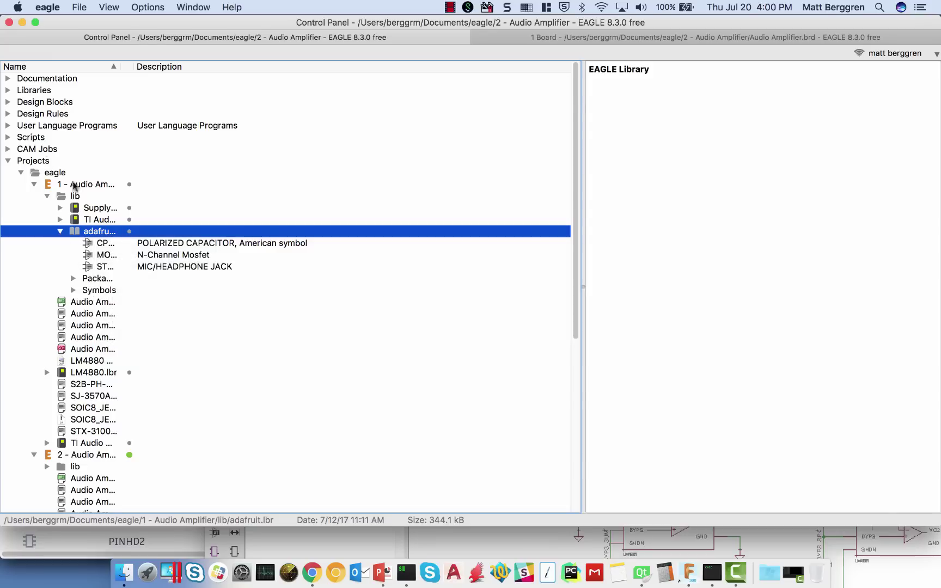
pyautogui.click(8, 91)
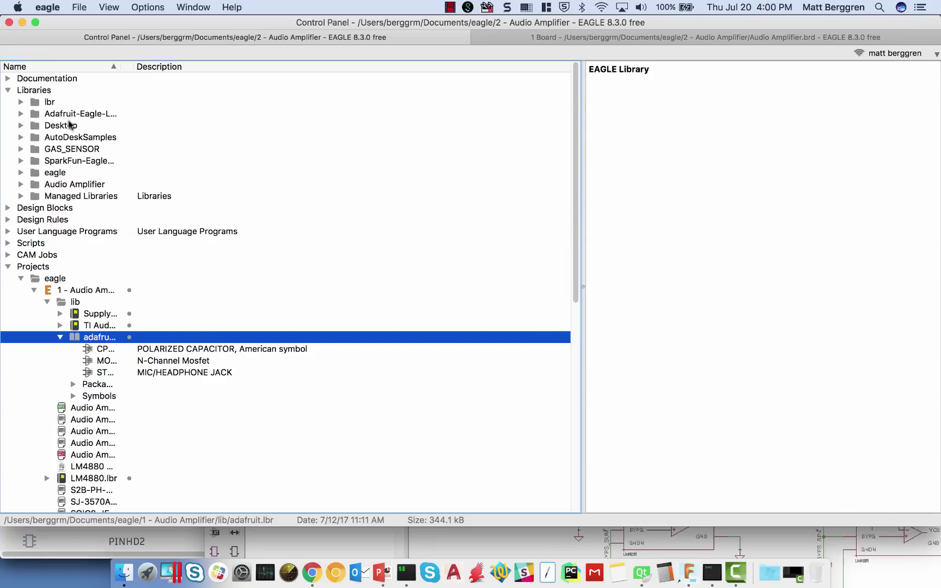
pyautogui.click(20, 196)
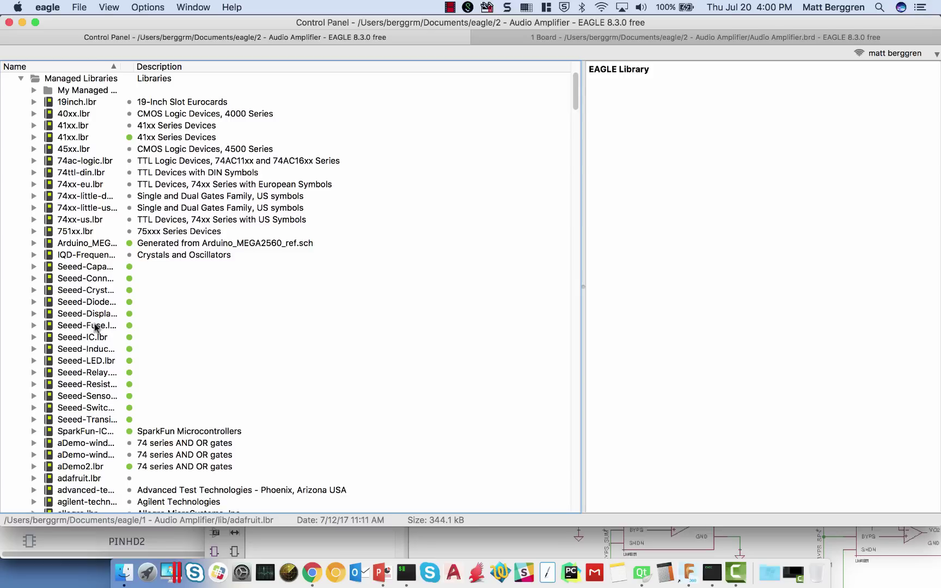
# Switch to Chrome, view the SOIC8-4.9X6.0 package in 3D in the Library Editor, and go to the Package Editor
pyautogui.click(312, 573)
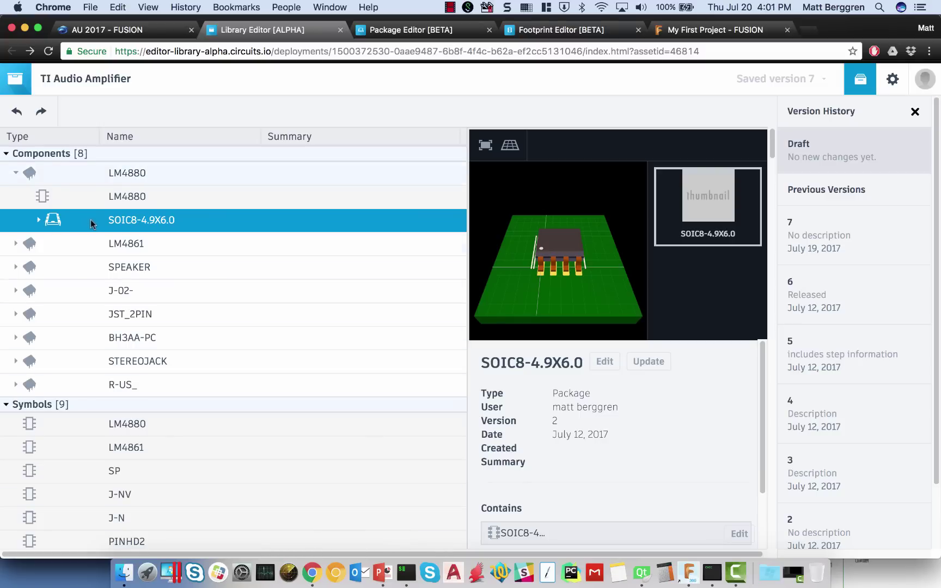
pyautogui.moveTo(620, 295); pyautogui.dragTo(575, 286)
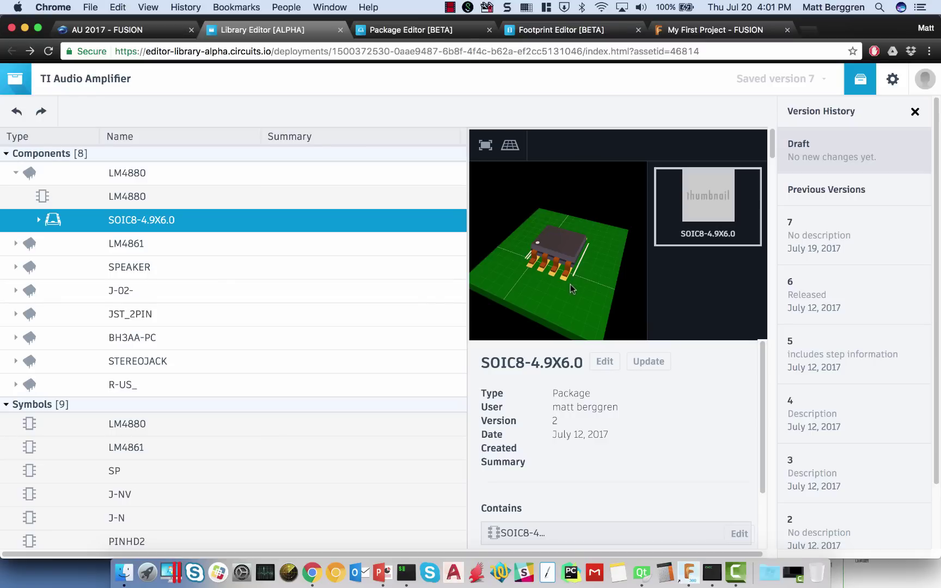
pyautogui.click(407, 30)
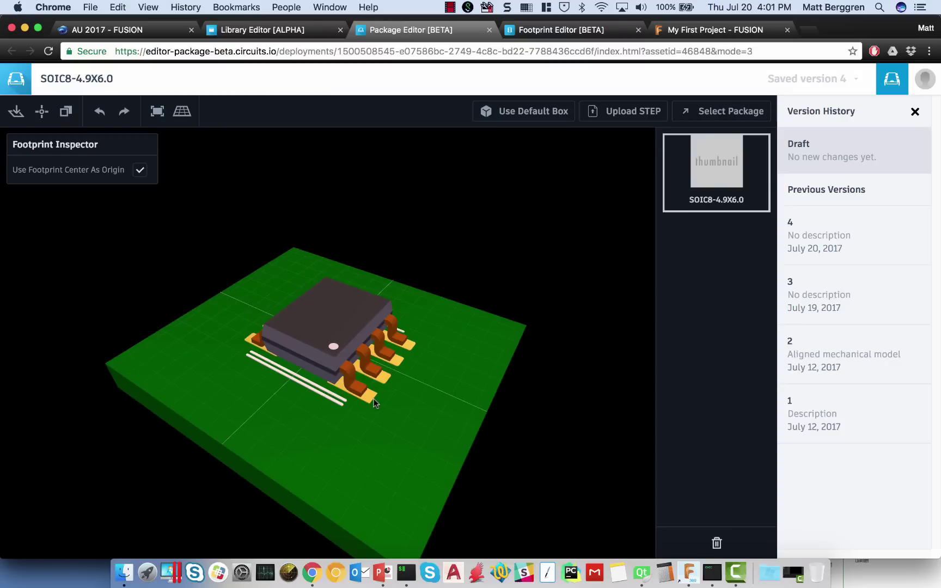
# Replace the SOIC8-4.9X6.0 package model with the default box and show its dimension and placement properties
pyautogui.click(520, 118)
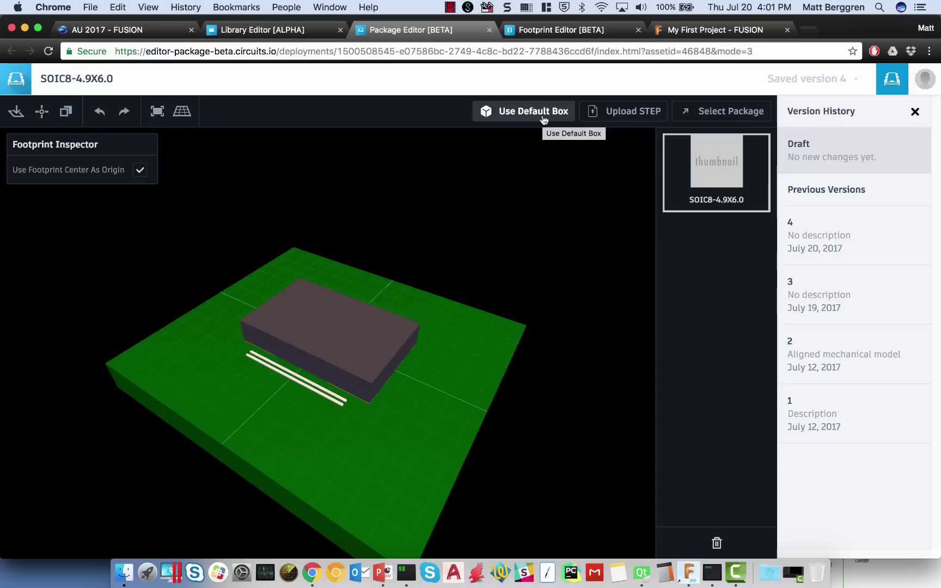
pyautogui.click(544, 116)
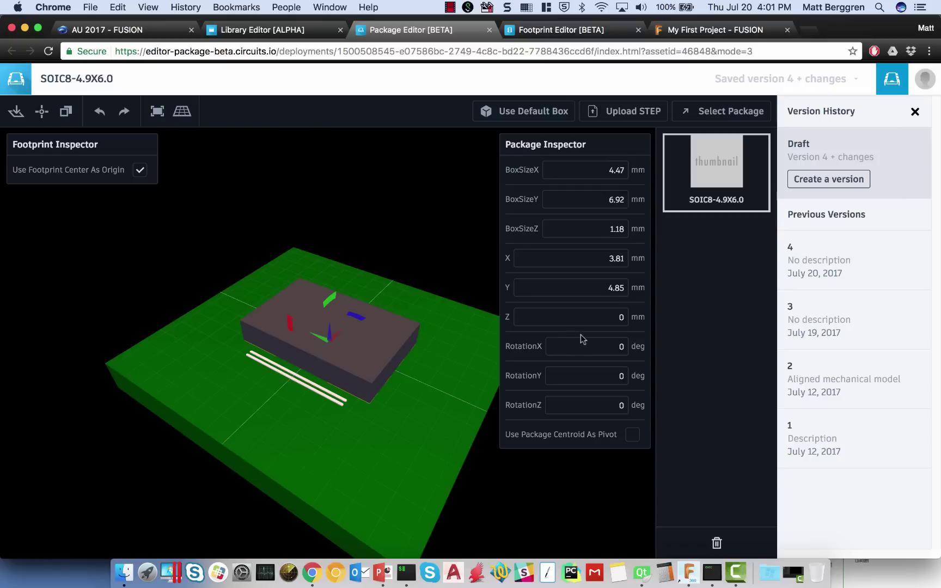
# Upload a STEP model for the package from the "2 - Audio Amplifier" folder under eagle in Documents
pyautogui.click(620, 112)
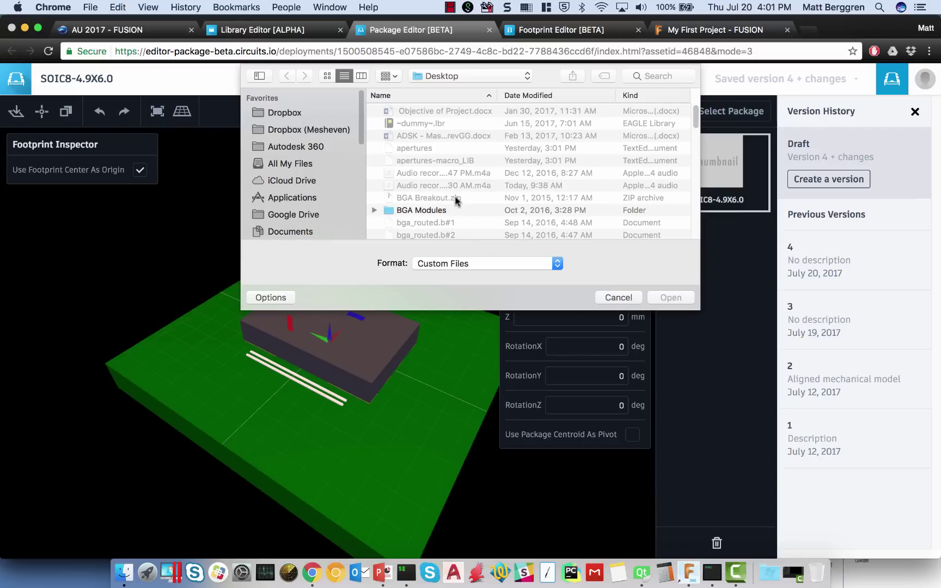
pyautogui.click(293, 232)
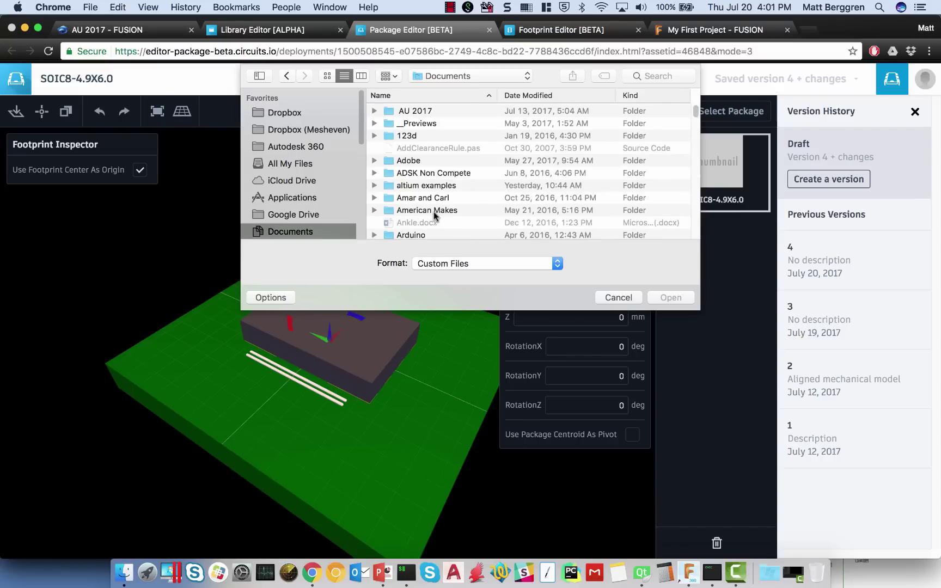
pyautogui.click(462, 209)
pyautogui.press('e')
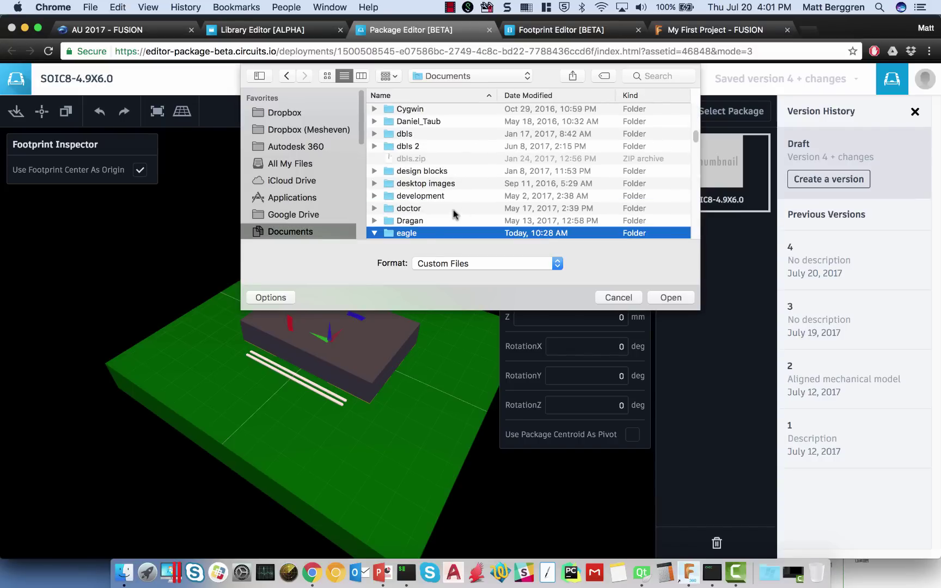
pyautogui.scroll(-2, 431, 214)
pyautogui.scroll(-3, 431, 214)
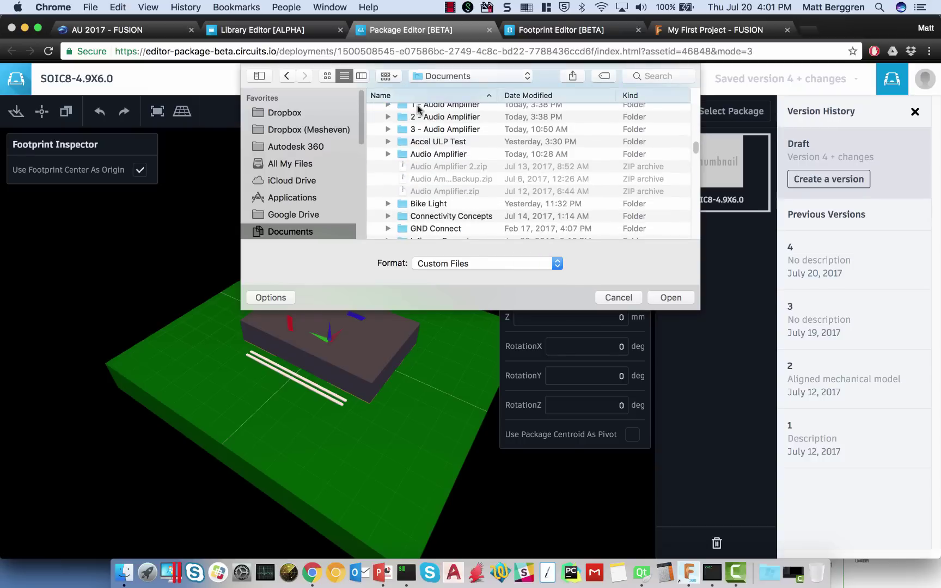
pyautogui.doubleClick(415, 117)
pyautogui.scroll(-8, 471, 197)
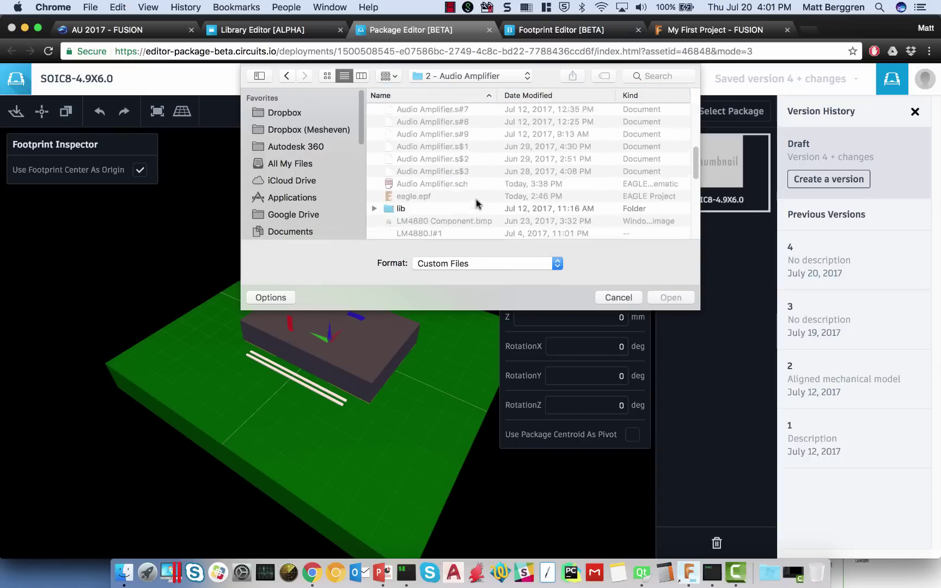
pyautogui.click(475, 199)
pyautogui.click(671, 298)
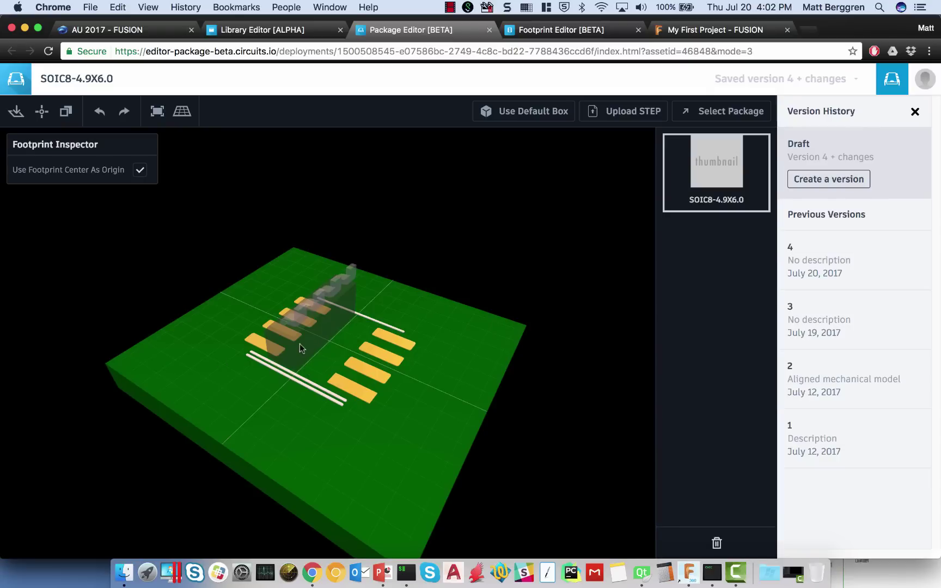
# Rotate the uploaded SO8 model to 90 degrees about X, center it on the footprint, and check its pad alignment
pyautogui.click(301, 343)
pyautogui.moveTo(486, 354); pyautogui.dragTo(121, 487)
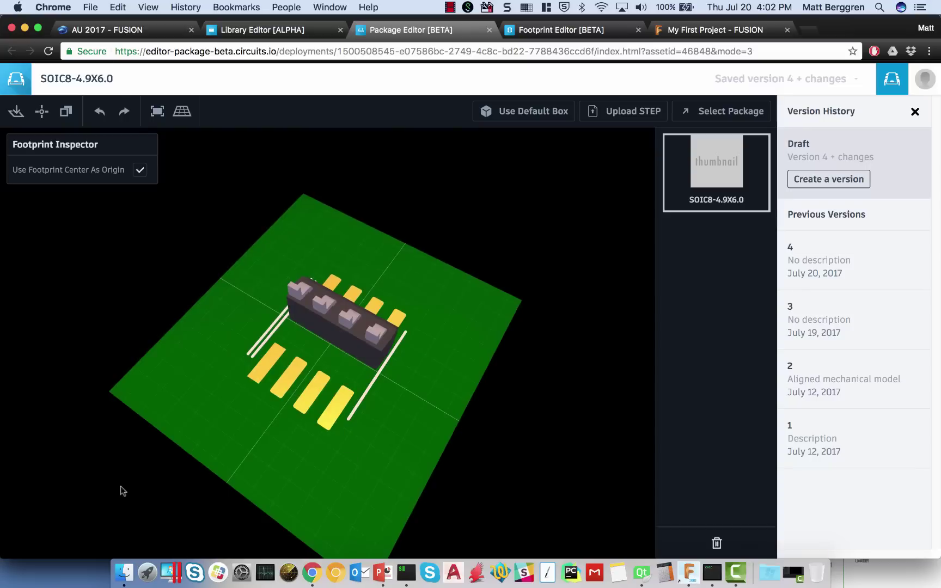
pyautogui.click(341, 329)
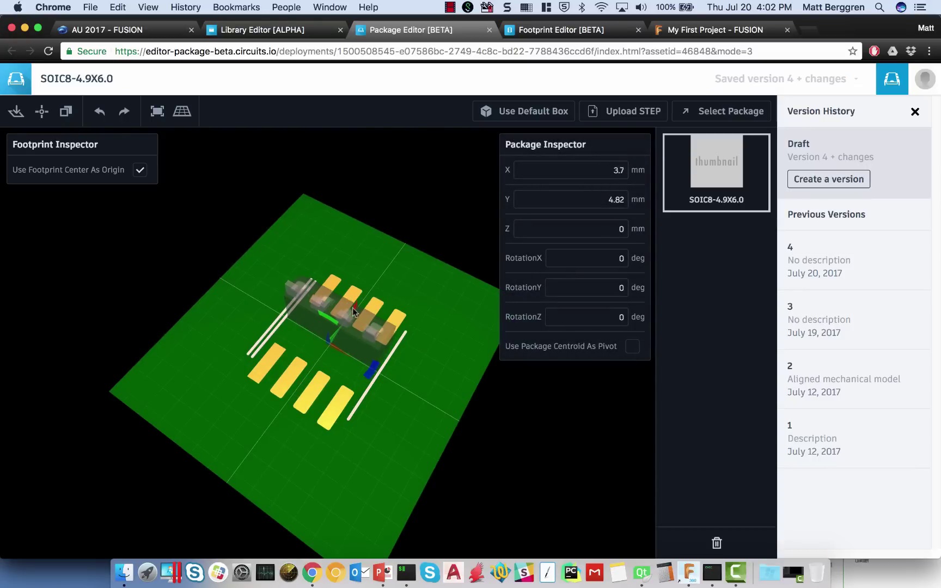
pyautogui.moveTo(353, 311); pyautogui.dragTo(329, 346)
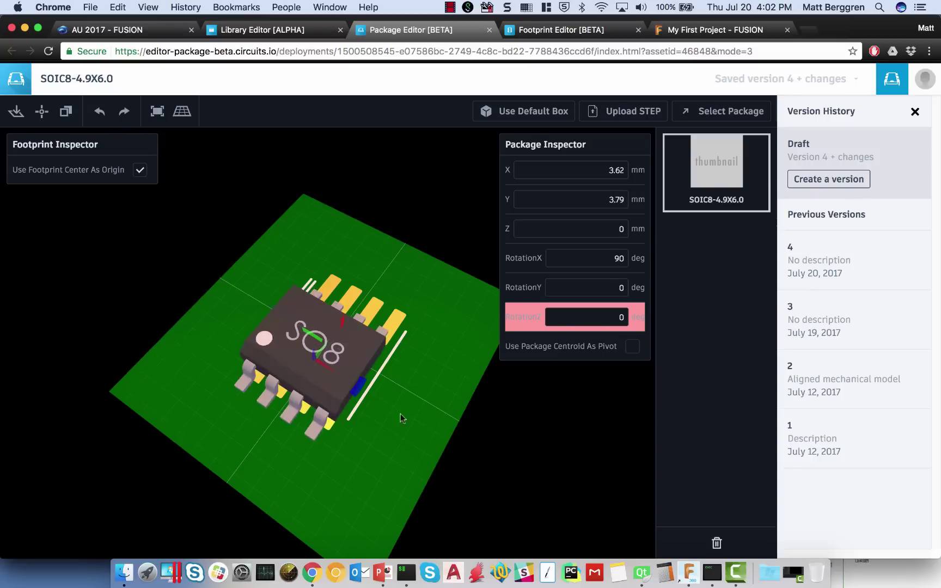
pyautogui.click(41, 112)
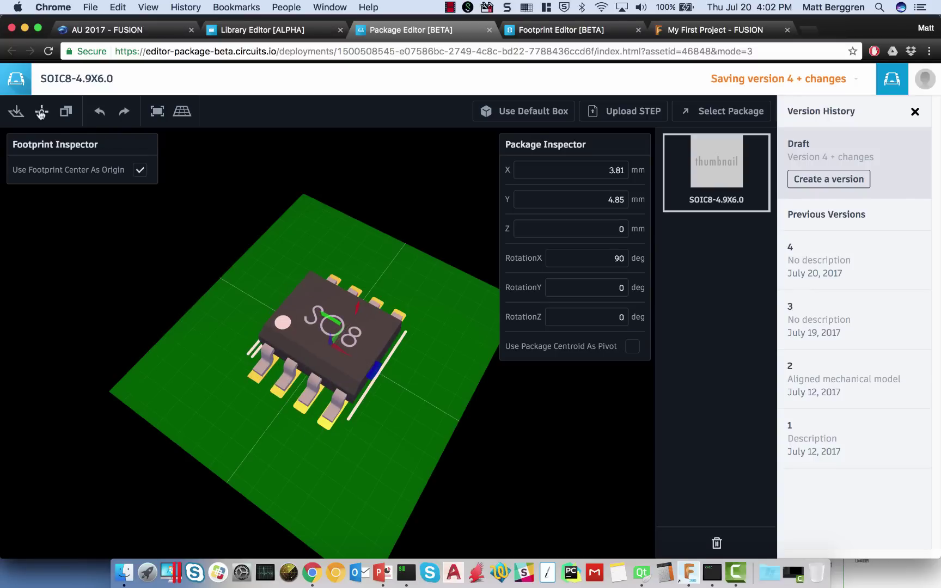
pyautogui.moveTo(396, 433); pyautogui.dragTo(585, 413)
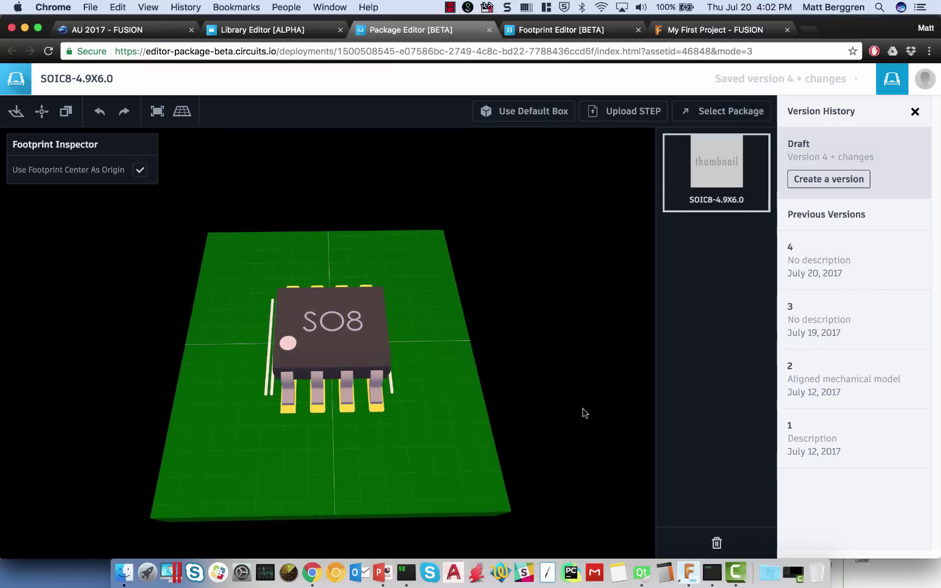
pyautogui.moveTo(231, 439); pyautogui.dragTo(298, 381)
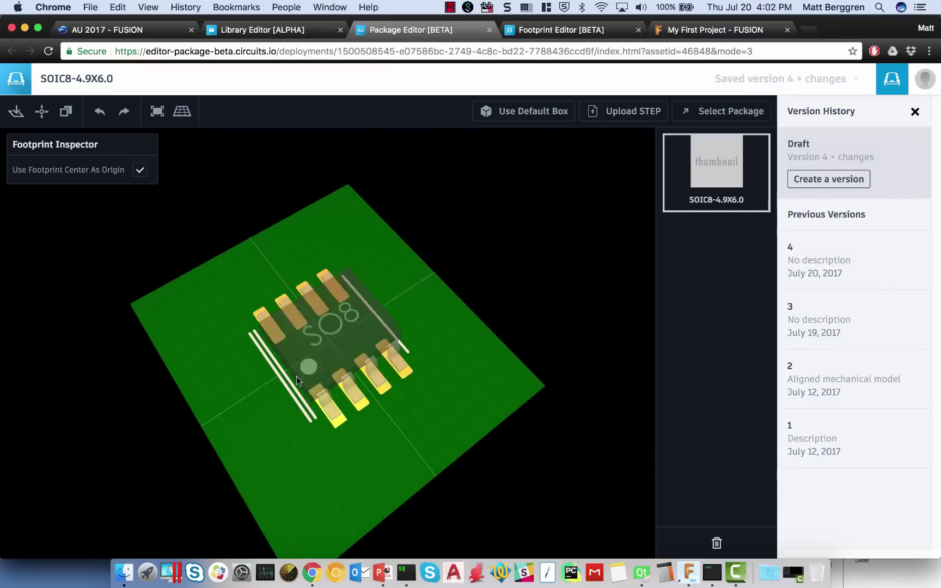
pyautogui.moveTo(490, 380); pyautogui.dragTo(120, 341)
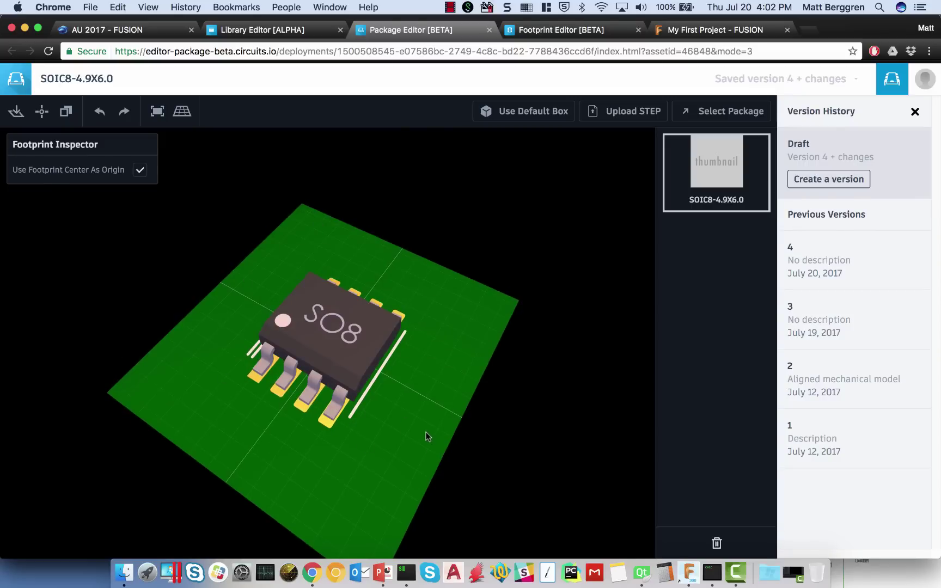
pyautogui.moveTo(426, 437); pyautogui.dragTo(385, 373)
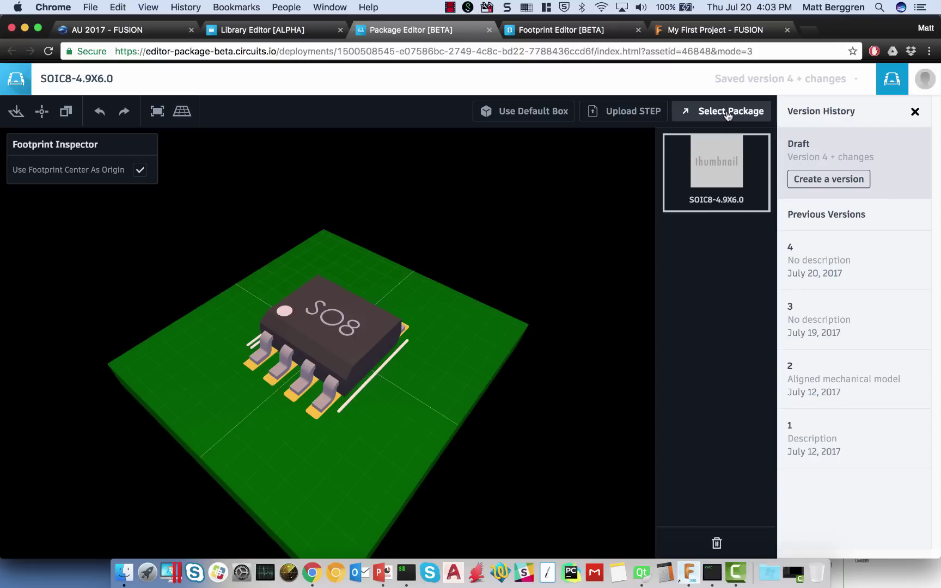
# Switch to Fusion 360 and view the Audio Amplifier board assembly from another angle
pyautogui.click(689, 572)
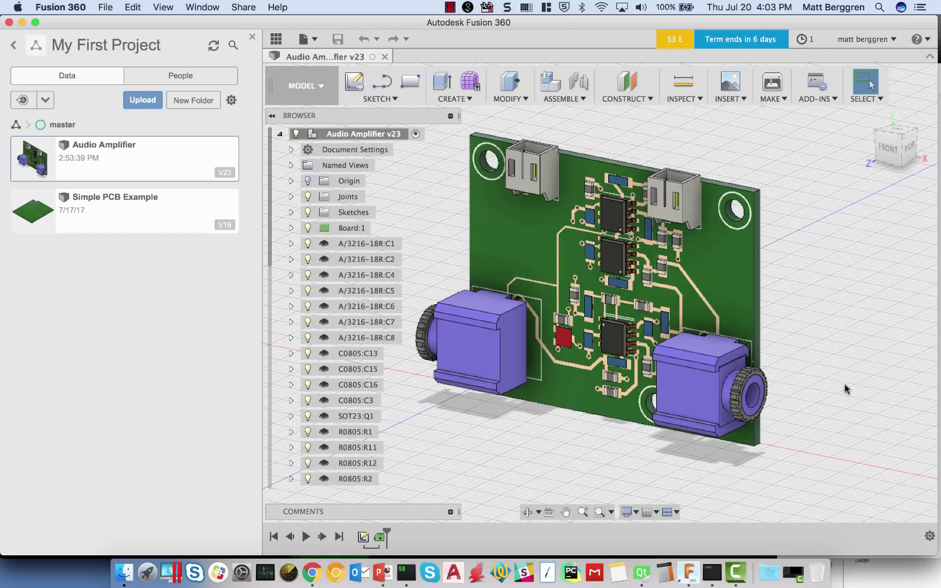
pyautogui.moveTo(882, 148)
pyautogui.mouseDown()
pyautogui.moveTo(886, 166)
pyautogui.moveTo(866, 150)
pyautogui.moveTo(873, 151)
pyautogui.mouseUp()
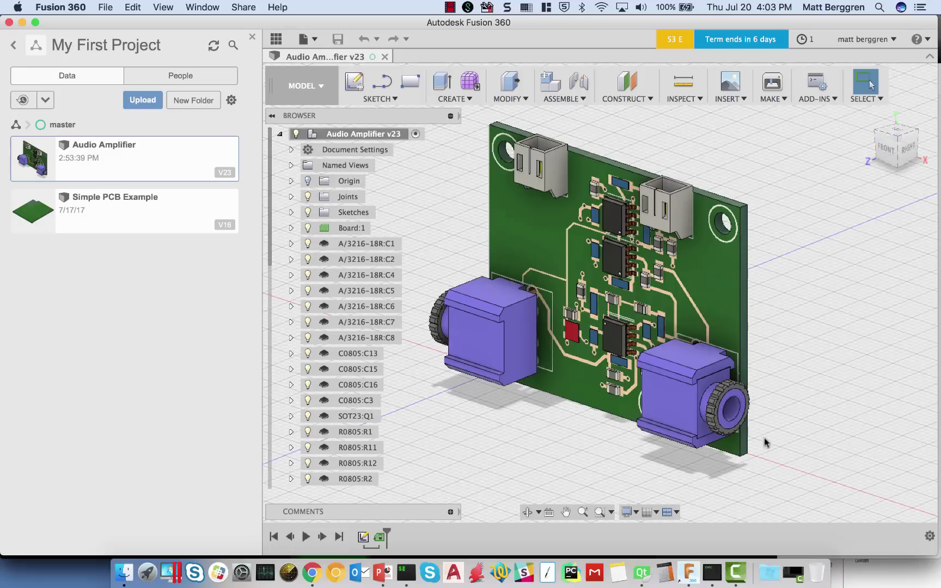
# Switch to EAGLE, open Fusion Sync from the Audio Amplifier board, and view its linked Fusion design on the web
pyautogui.click(712, 572)
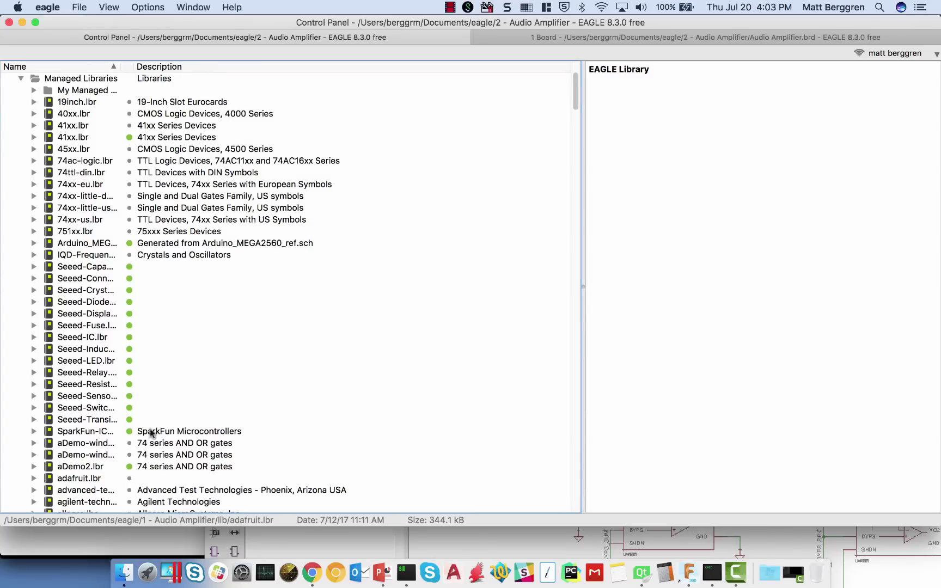
pyautogui.click(21, 79)
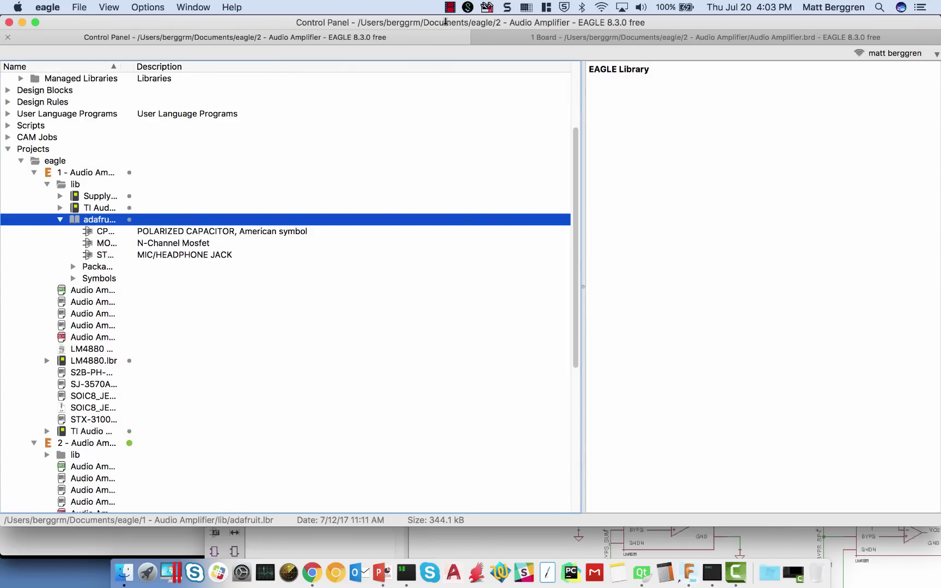
pyautogui.click(542, 36)
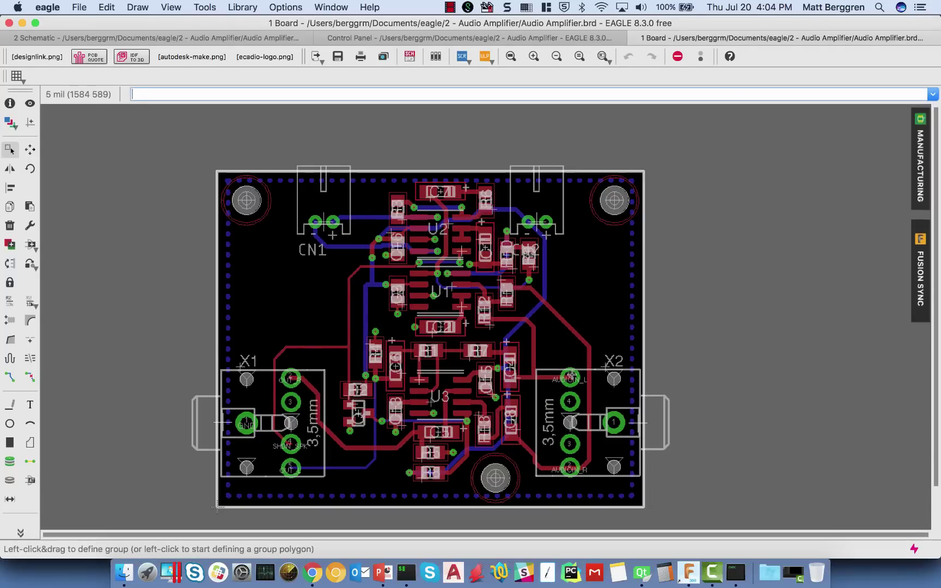
pyautogui.click(922, 292)
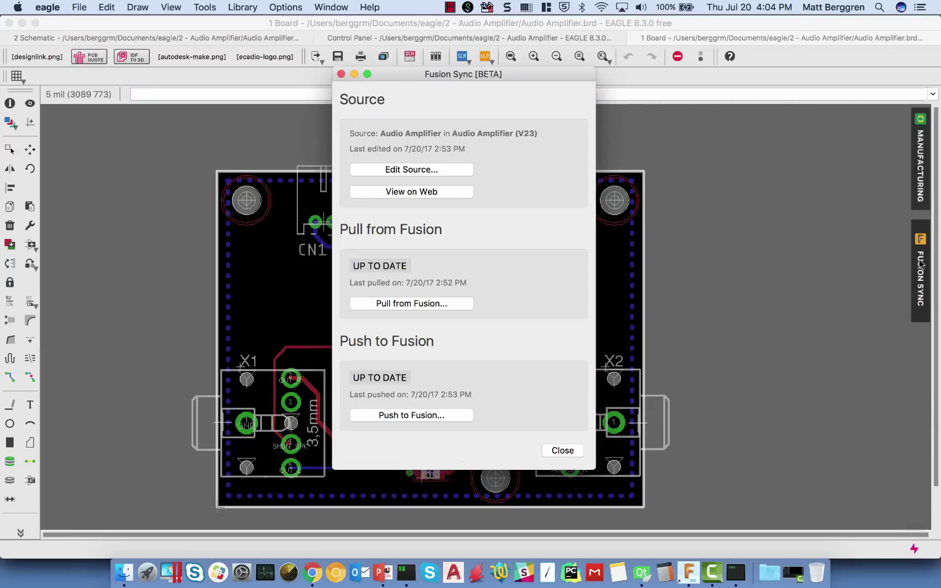
pyautogui.click(414, 193)
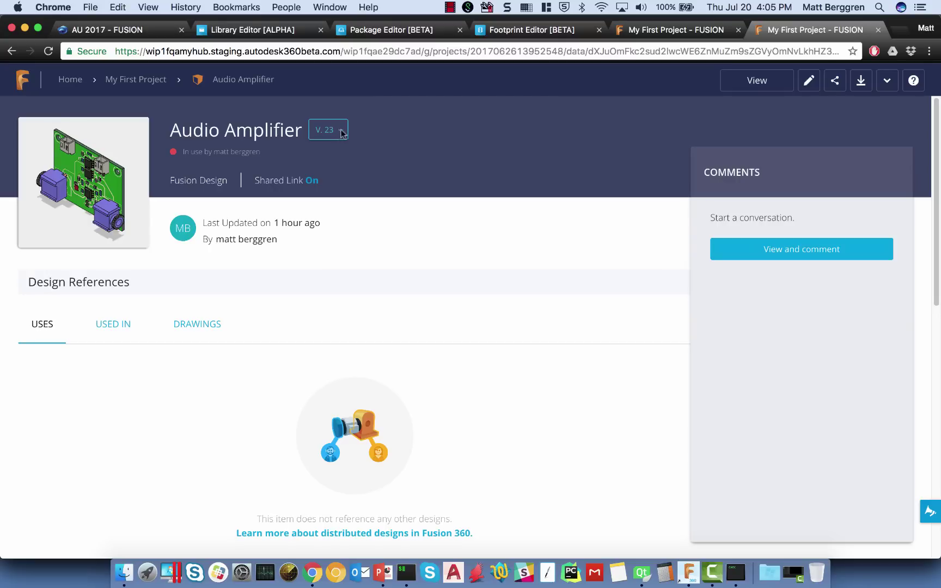
# Open the Audio Amplifier design in the web 3D viewer and bring up the model explode slider
pyautogui.click(107, 189)
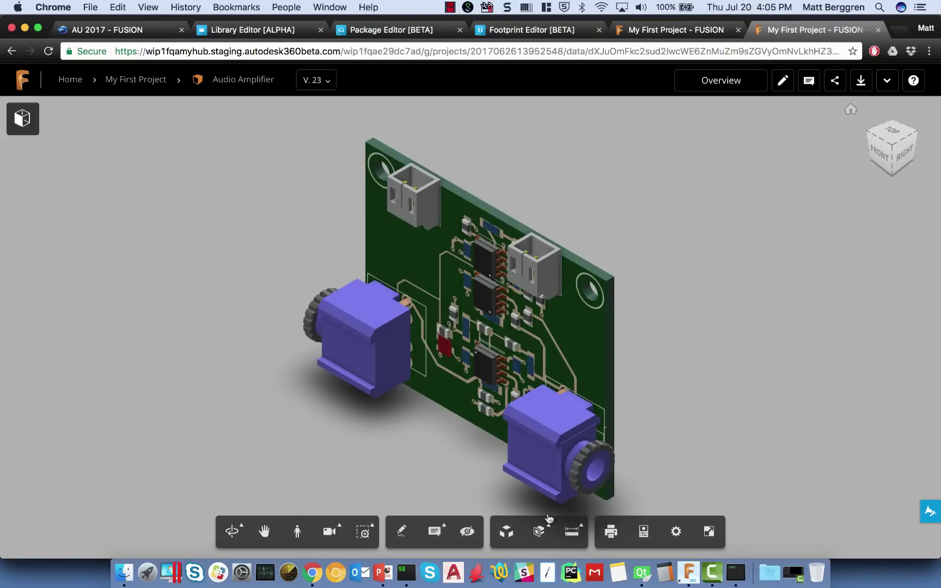
pyautogui.click(507, 532)
pyautogui.moveTo(502, 499)
pyautogui.mouseDown()
pyautogui.moveTo(547, 498)
pyautogui.moveTo(501, 499)
pyautogui.mouseUp()
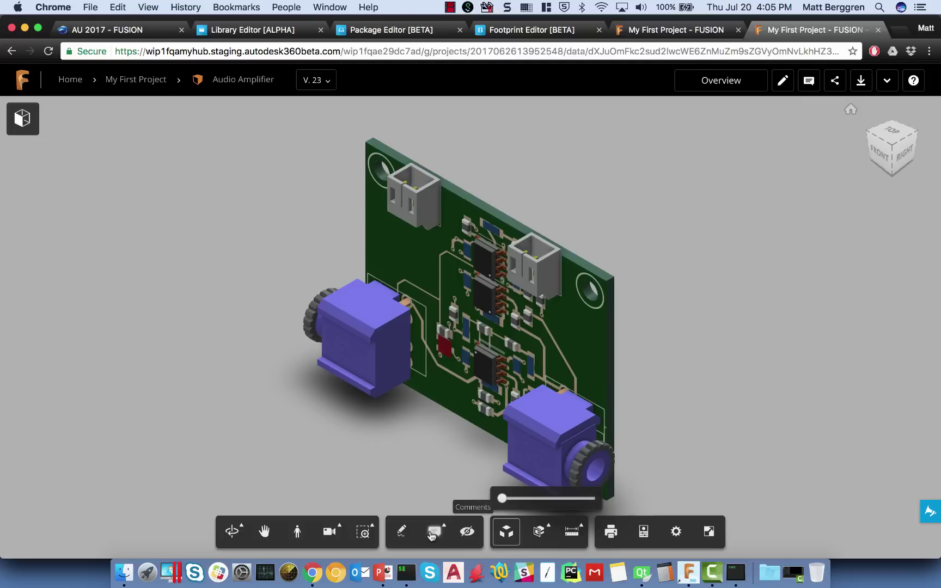
# Review the design's download formats and the shared link's privacy settings, leaving both unchanged
pyautogui.click(865, 79)
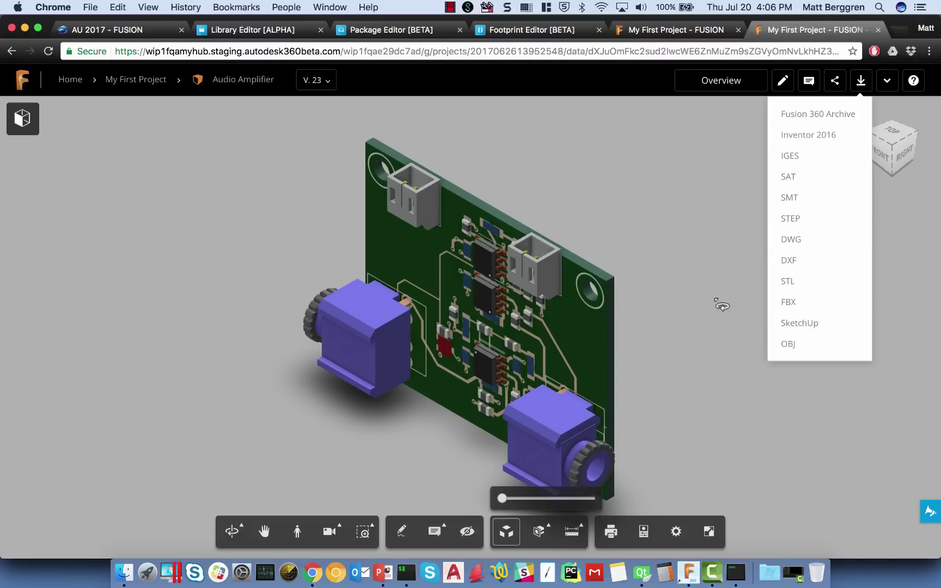
pyautogui.click(657, 199)
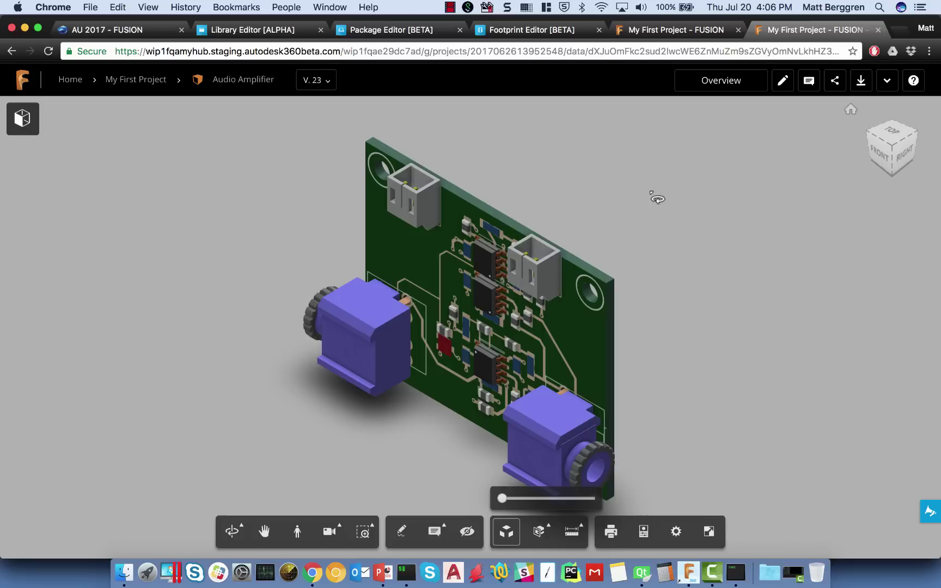
pyautogui.click(833, 81)
pyautogui.click(807, 108)
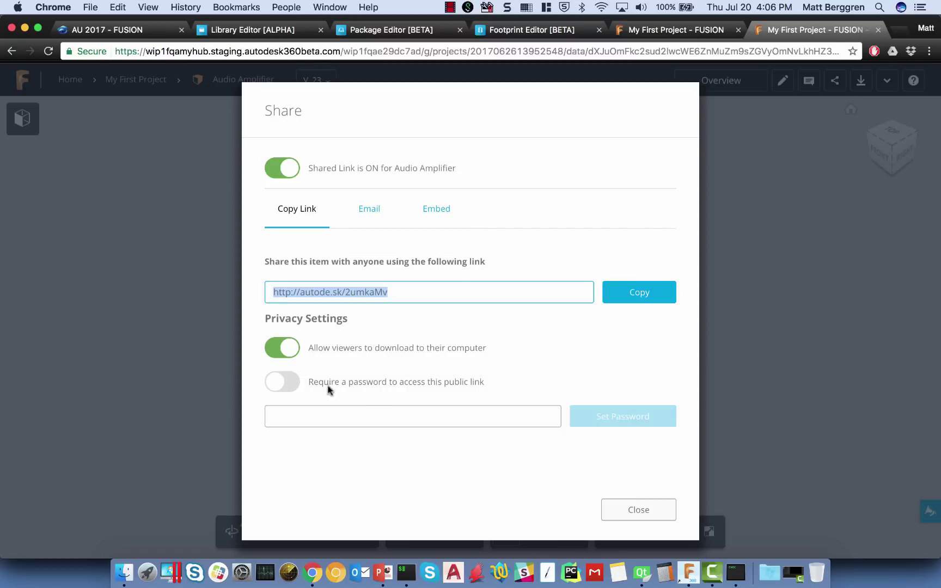
pyautogui.click(648, 511)
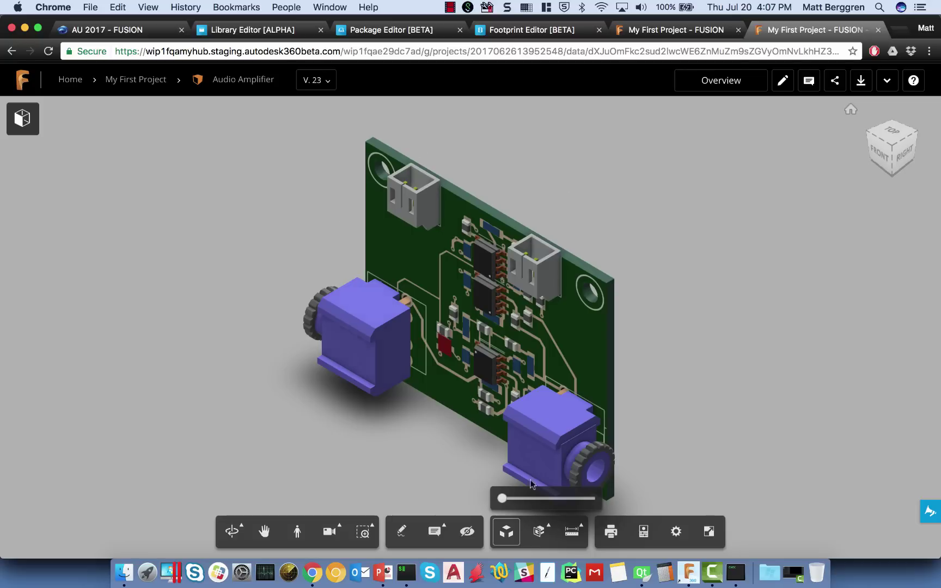
# Switch to Fusion 360 and create a new empty design
pyautogui.click(688, 577)
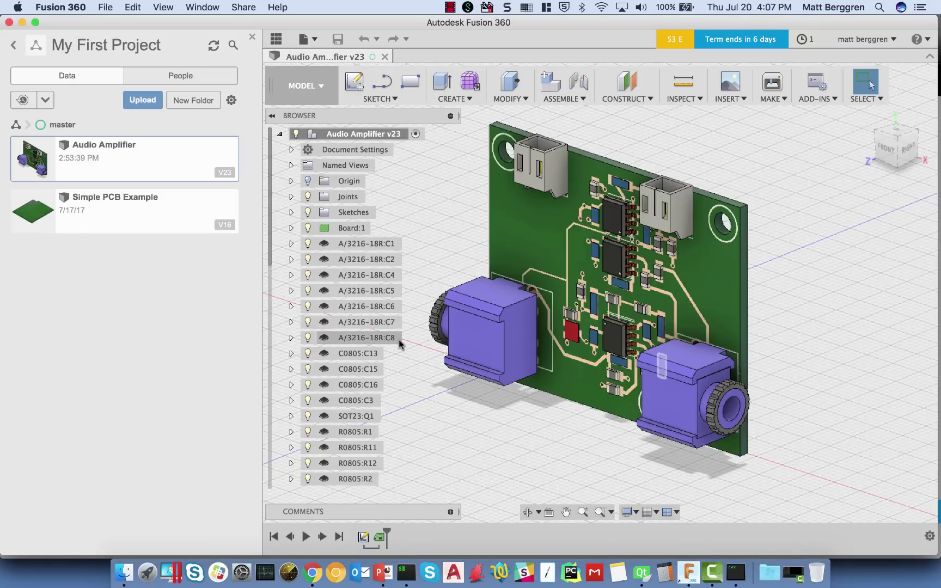
pyautogui.click(103, 6)
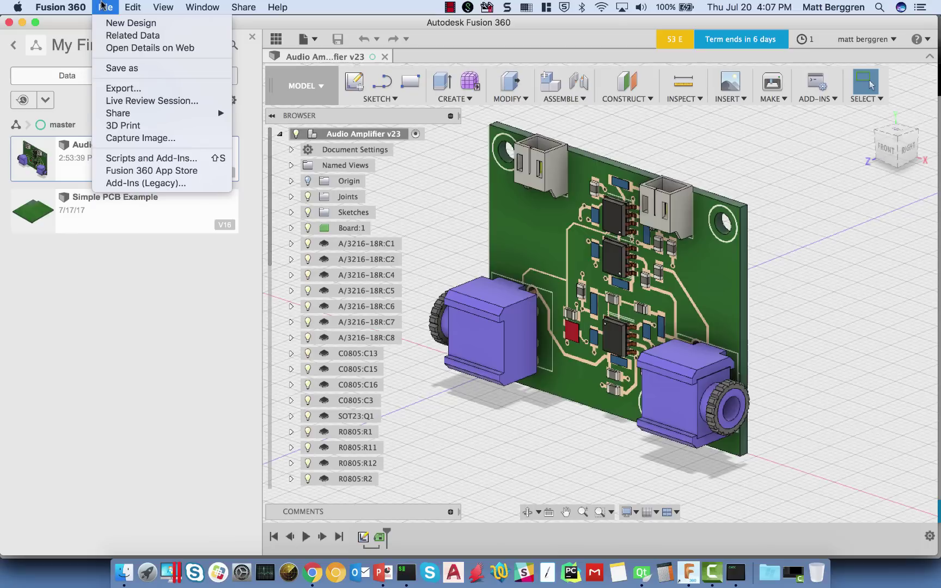
pyautogui.click(107, 26)
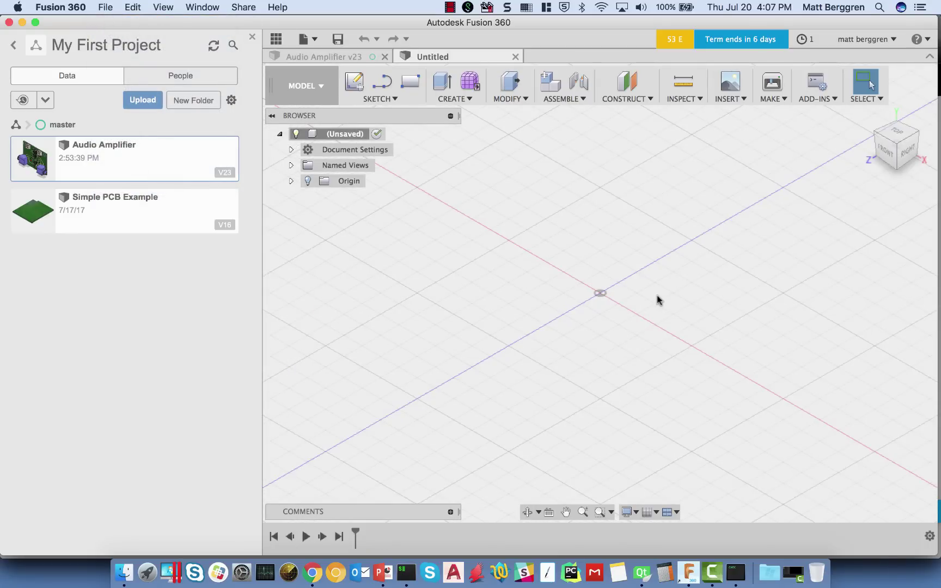
# Start a sketch on the vertical front plane of the new design
pyautogui.click(358, 88)
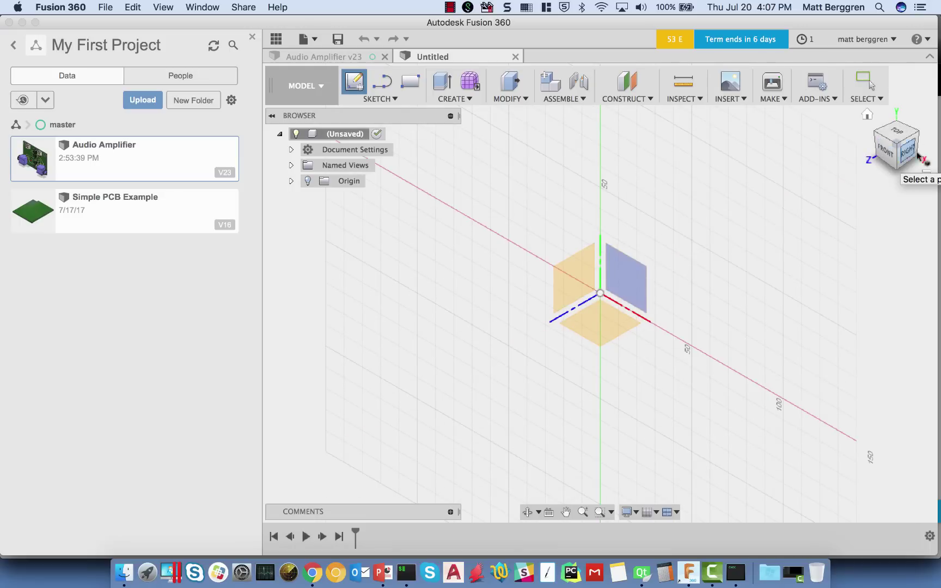
pyautogui.click(607, 280)
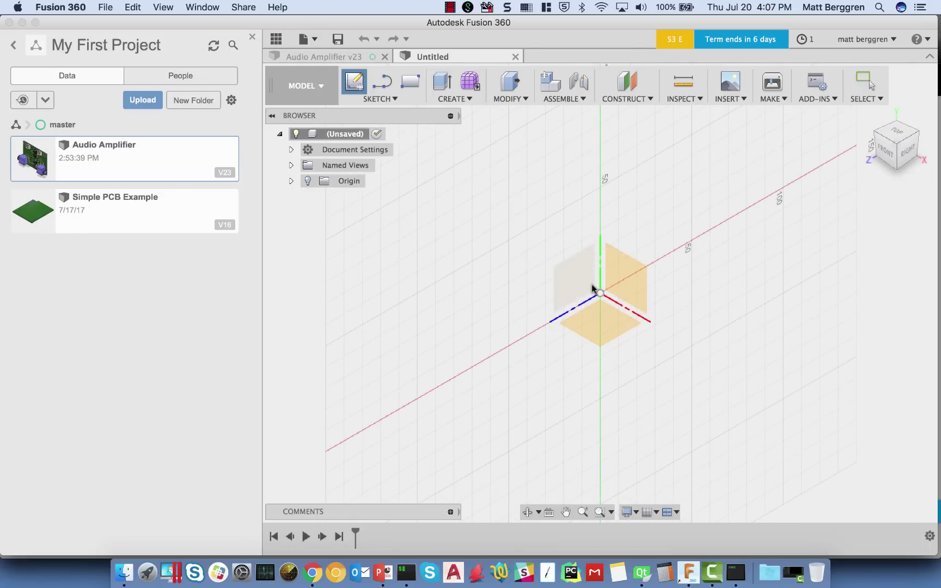
pyautogui.click(630, 272)
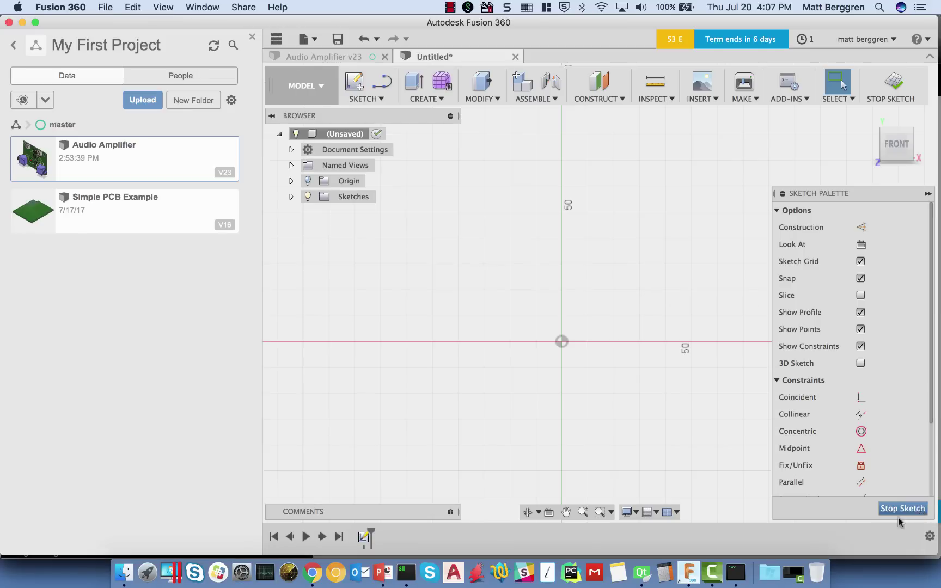
# Sketch a closed stepped board outline with lines, using a 10 mm vertical step followed by a 40 mm horizontal edge
pyautogui.click(383, 81)
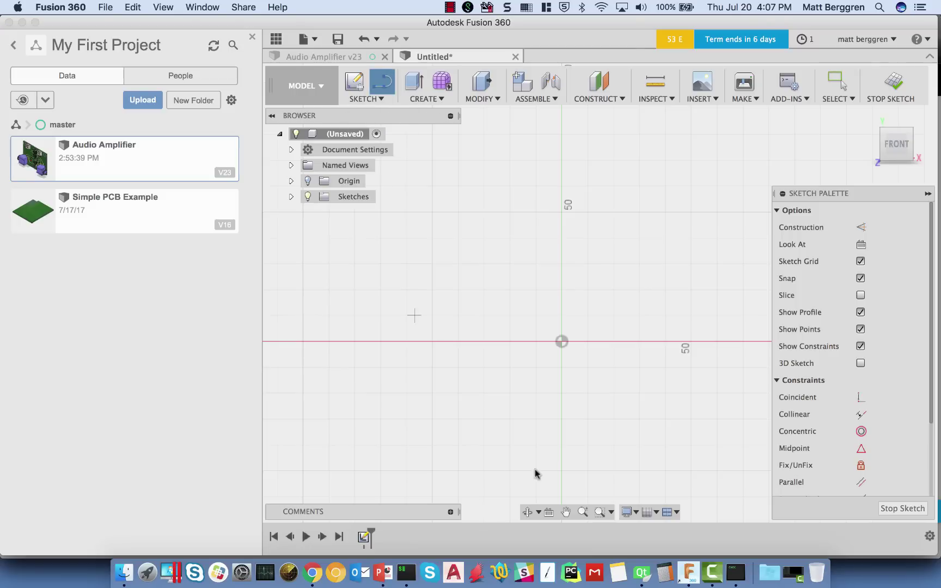
pyautogui.click(562, 418)
pyautogui.click(431, 419)
pyautogui.moveTo(432, 419); pyautogui.dragTo(431, 265)
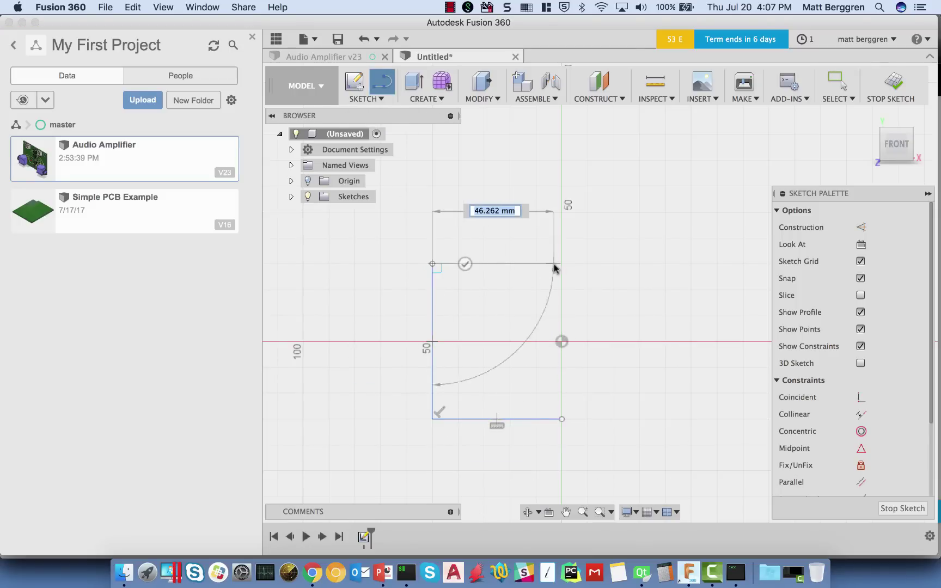
pyautogui.moveTo(562, 265); pyautogui.dragTo(562, 289)
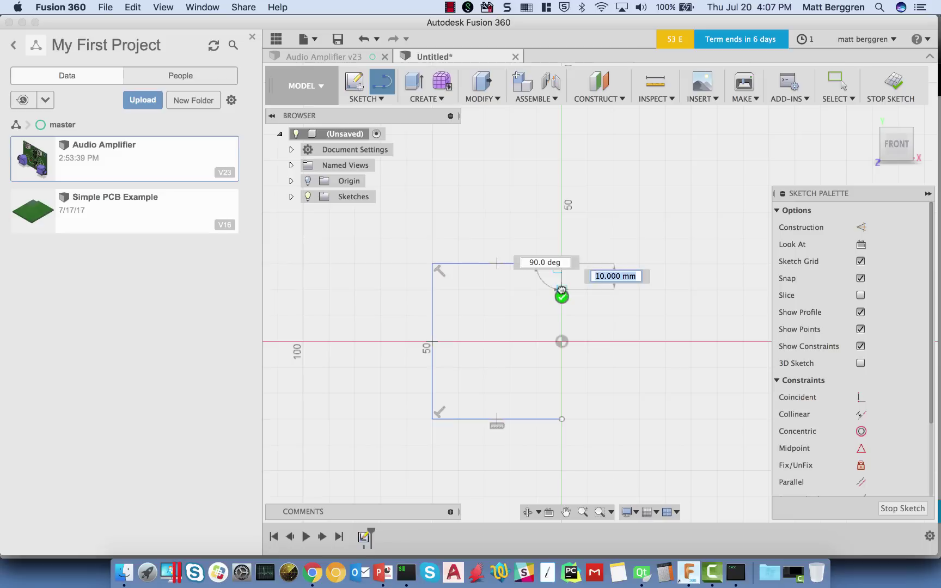
pyautogui.click(561, 291)
pyautogui.click(562, 290)
pyautogui.click(560, 266)
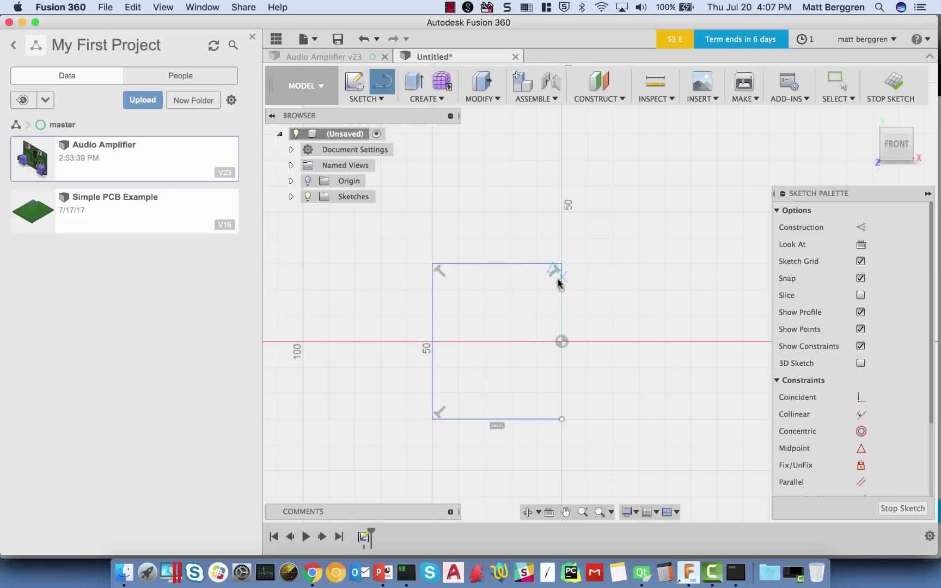
pyautogui.click(561, 289)
pyautogui.click(665, 290)
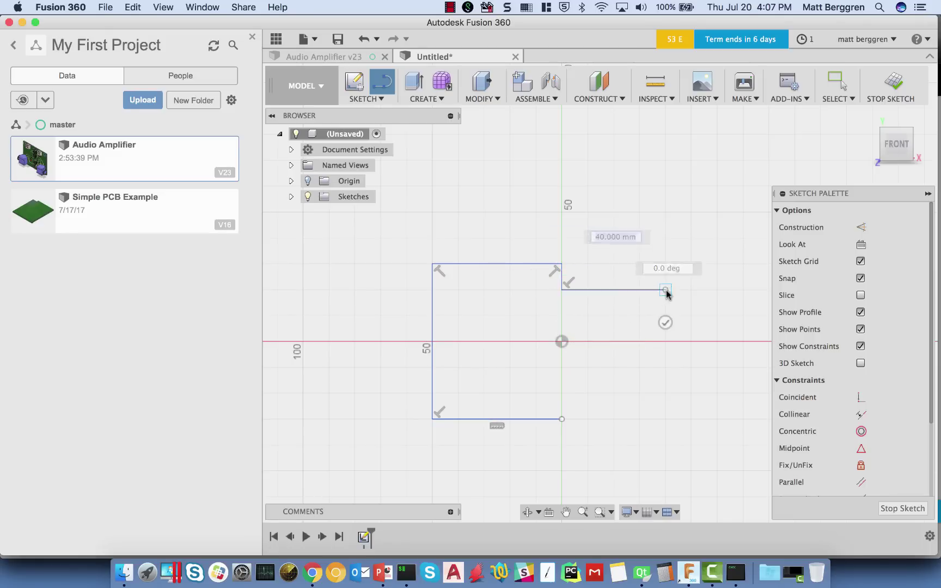
pyautogui.click(665, 419)
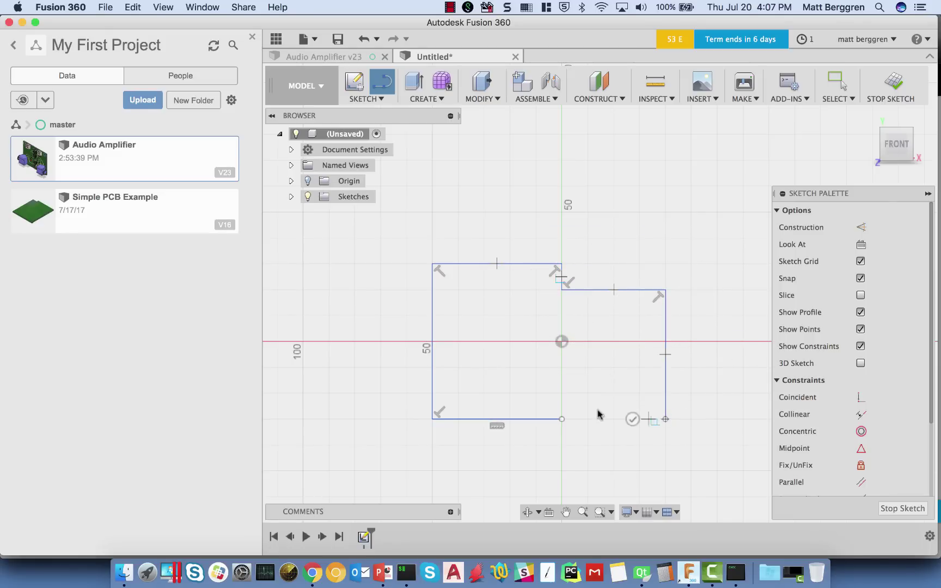
pyautogui.click(561, 419)
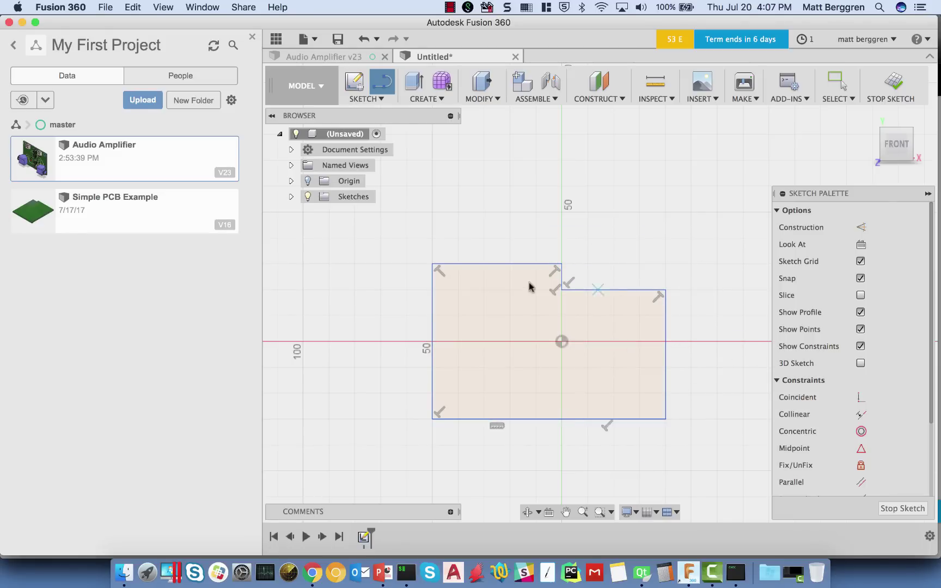
pyautogui.press('Escape')
pyautogui.click(565, 385)
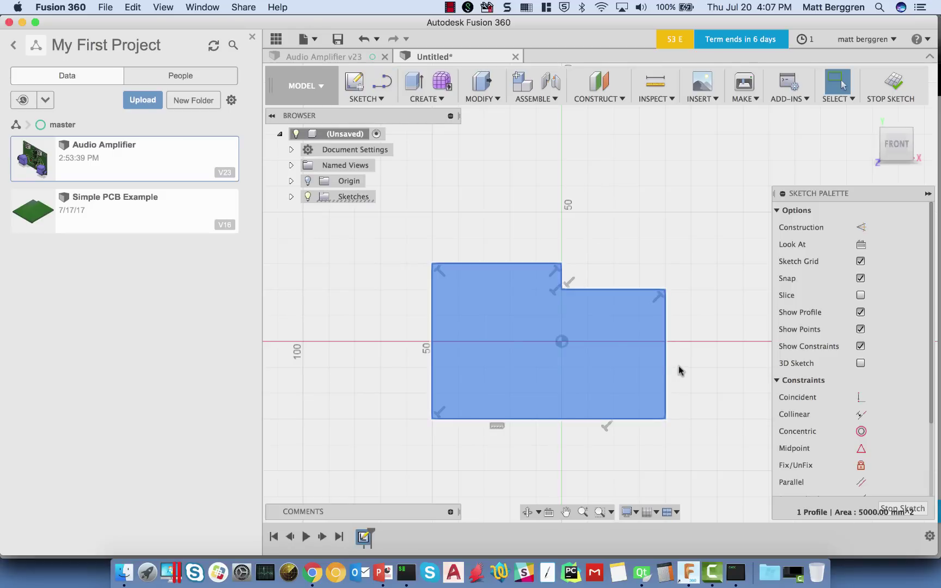
pyautogui.click(437, 99)
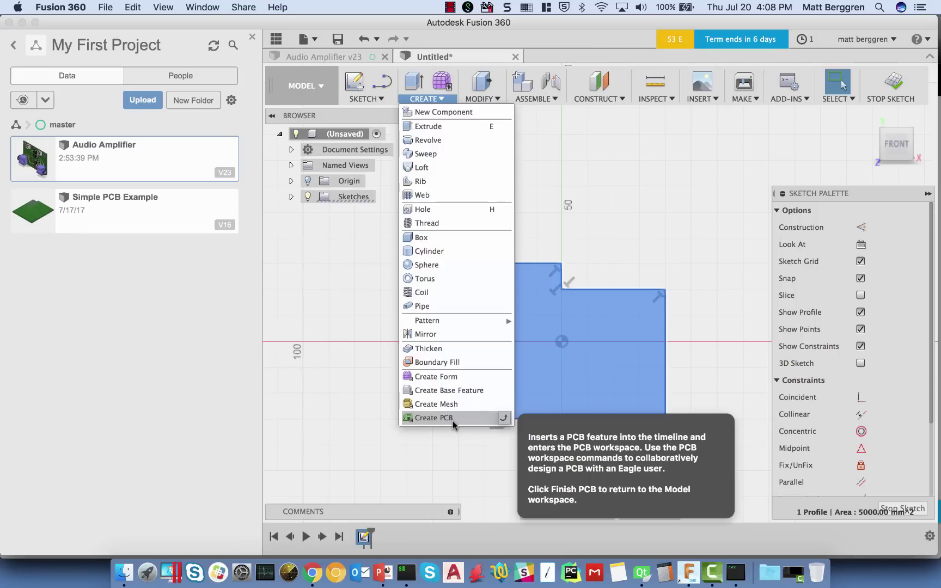
pyautogui.click(263, 228)
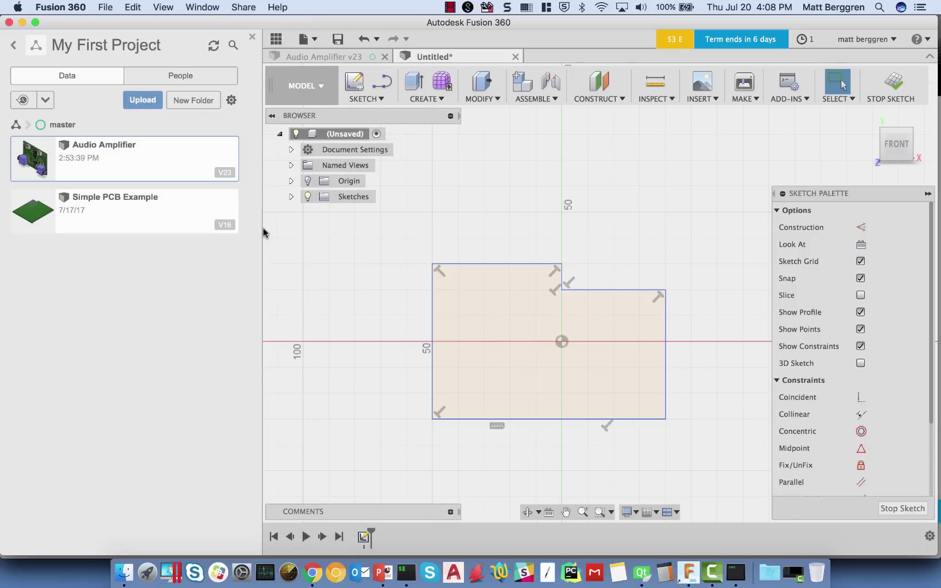
# Check the PCB Feature option among the Preview preferences and accept the preferences
pyautogui.click(101, 7)
pyautogui.moveTo(82, 7)
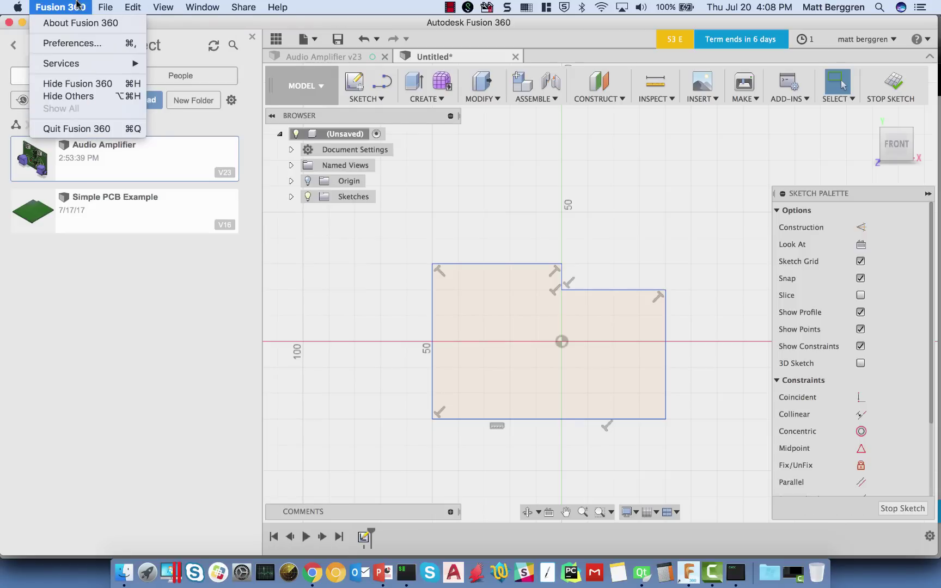
pyautogui.moveTo(83, 62)
pyautogui.click(84, 44)
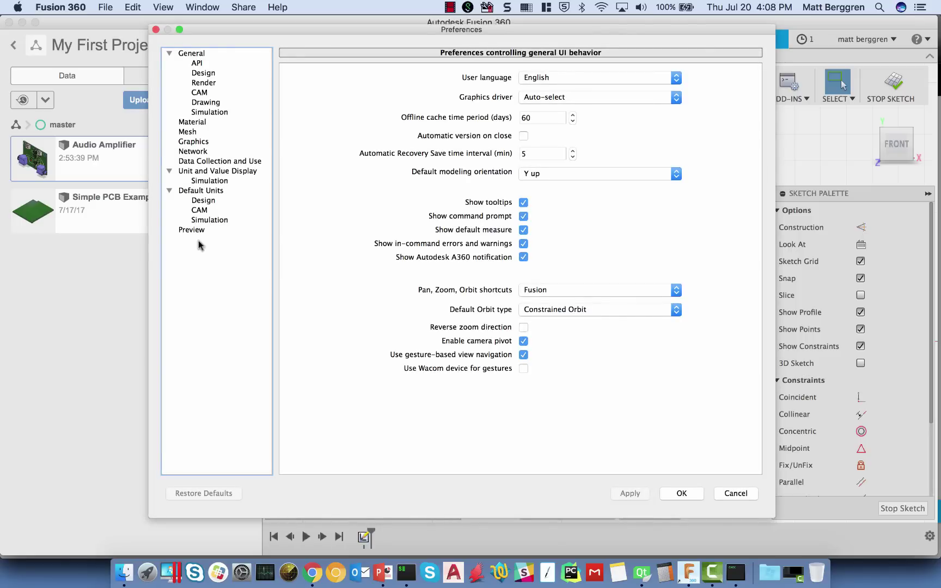
pyautogui.click(193, 230)
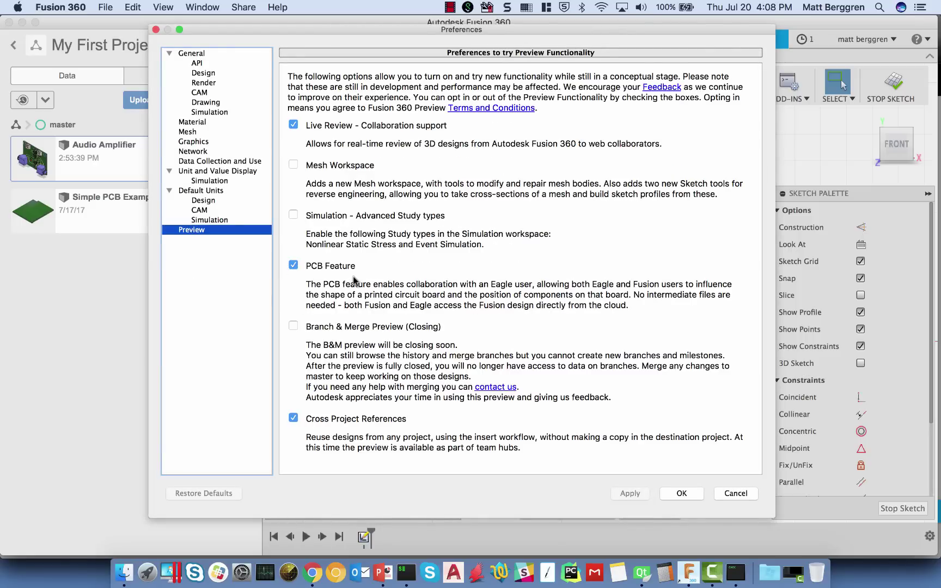
pyautogui.click(683, 493)
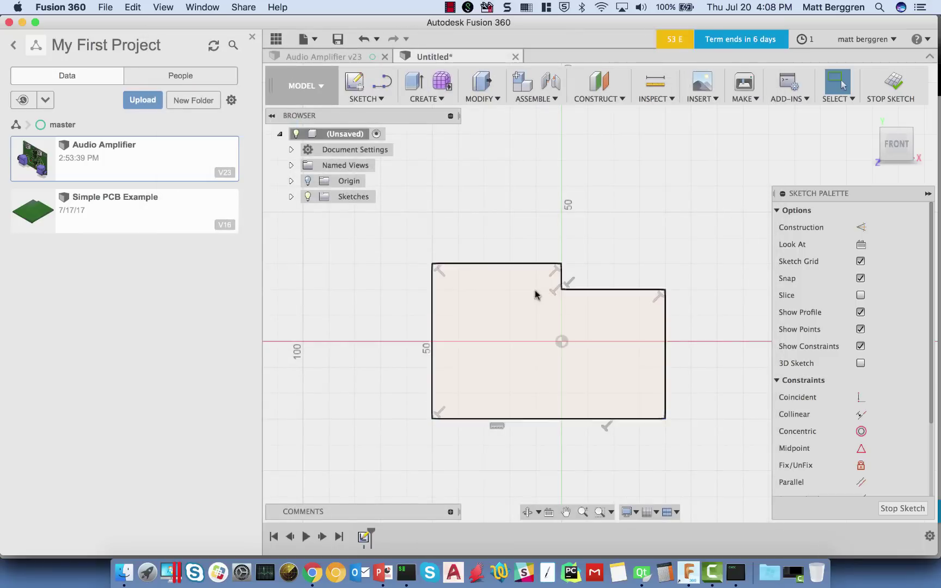
# Select the stepped sketch profile and start a PCB feature with Create PCB
pyautogui.click(433, 100)
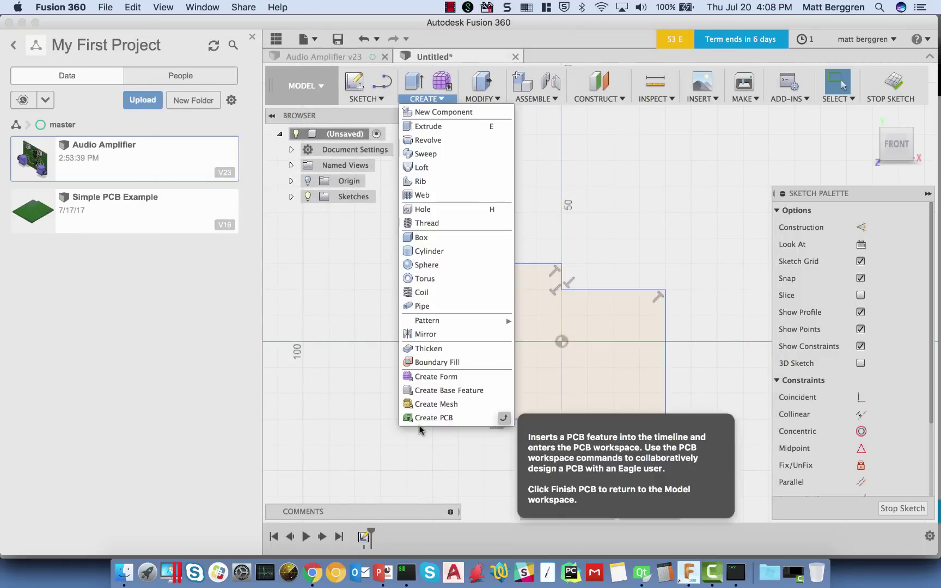
pyautogui.click(611, 368)
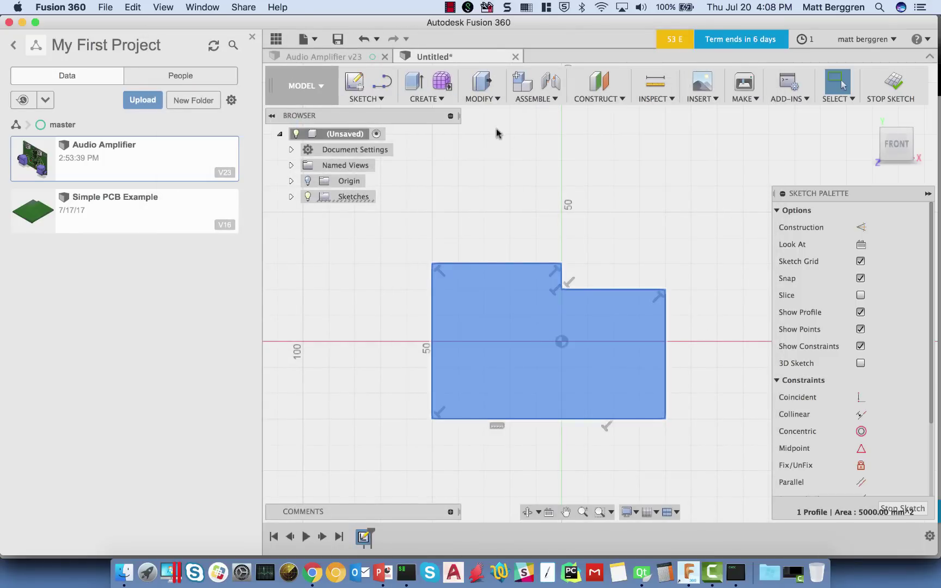
pyautogui.click(436, 98)
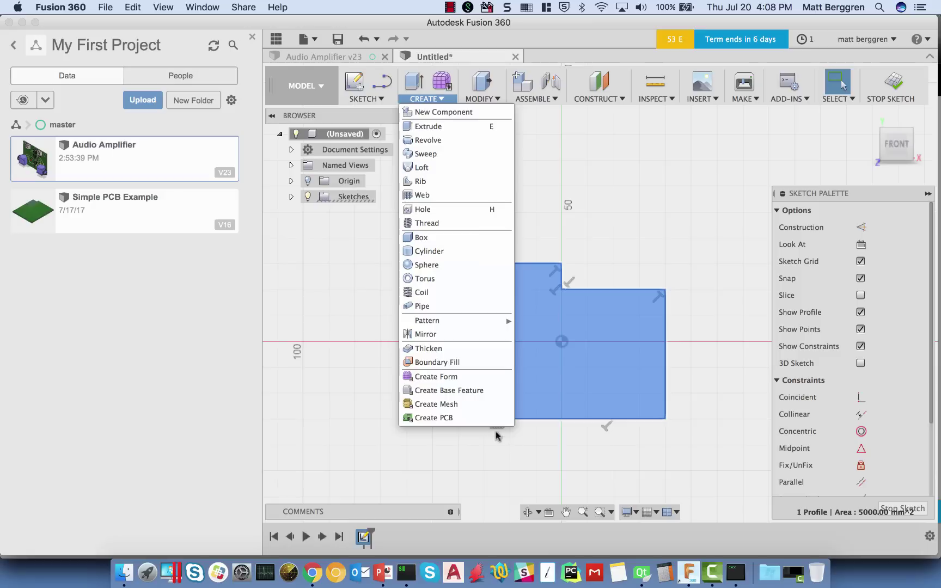
pyautogui.click(488, 418)
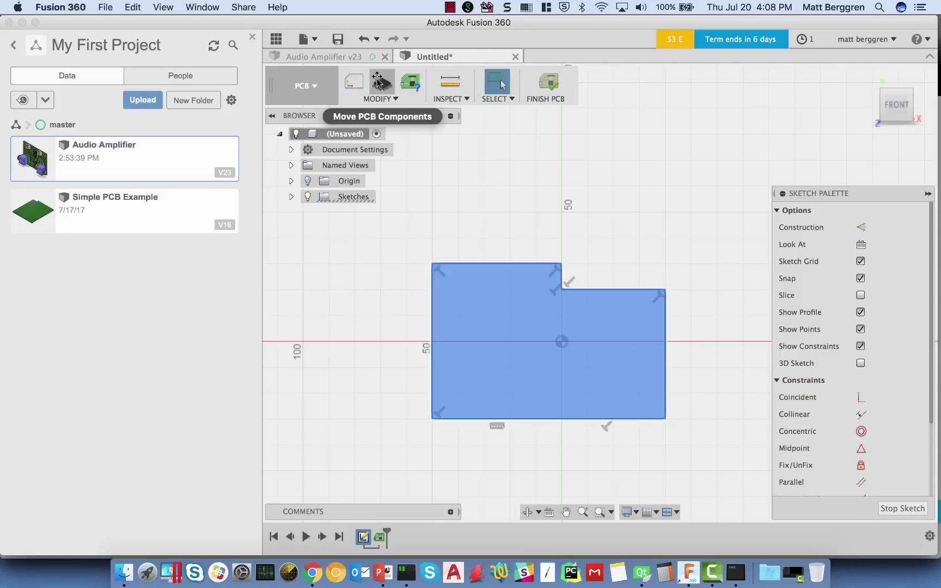
pyautogui.click(381, 88)
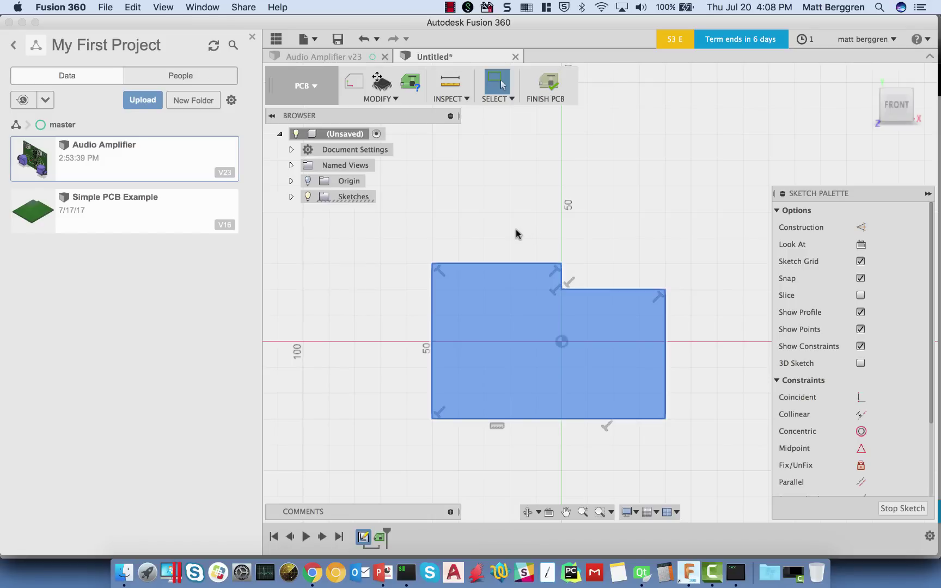
# Create the 1.57 mm thick board from the selected profile with its lower-left corner as origin, and finish the PCB
pyautogui.click(354, 82)
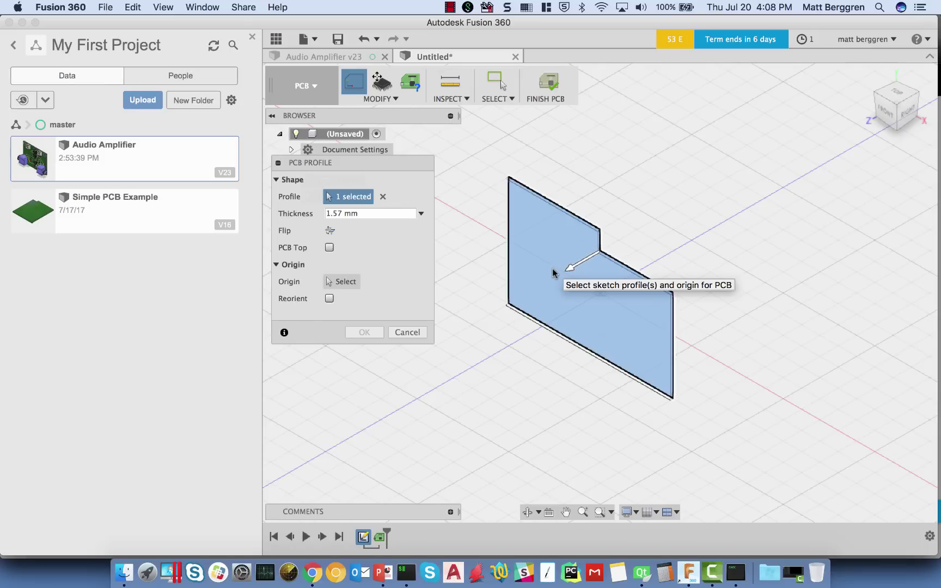
pyautogui.click(343, 282)
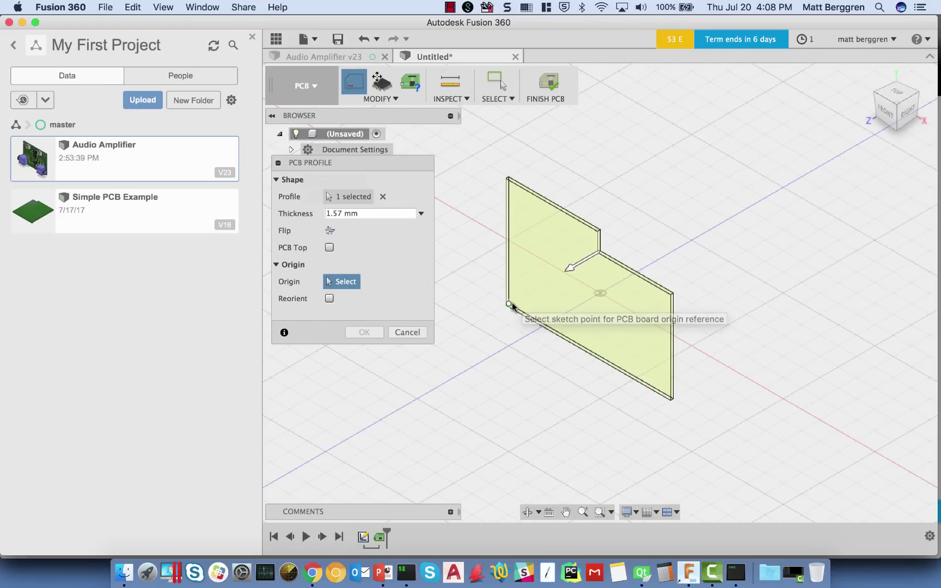
pyautogui.click(509, 304)
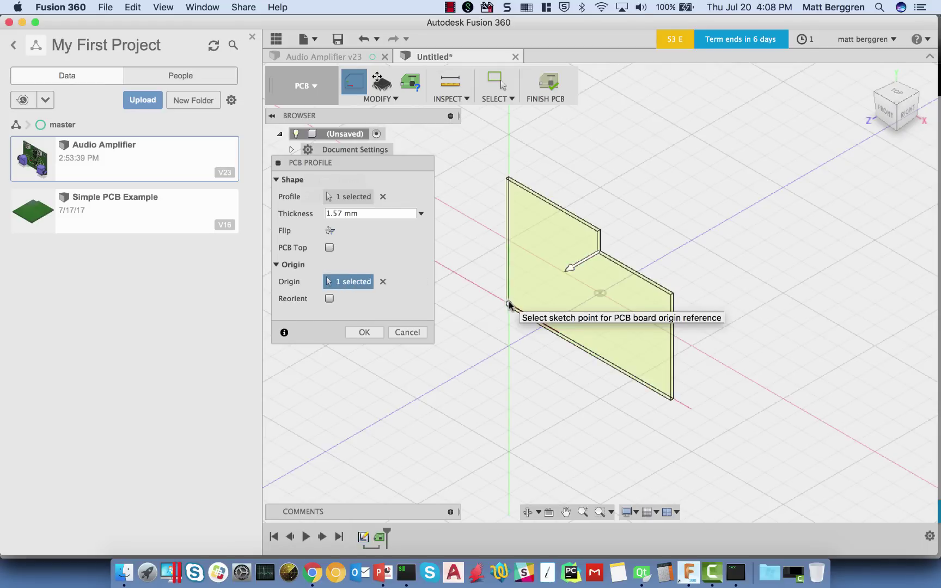
pyautogui.click(362, 332)
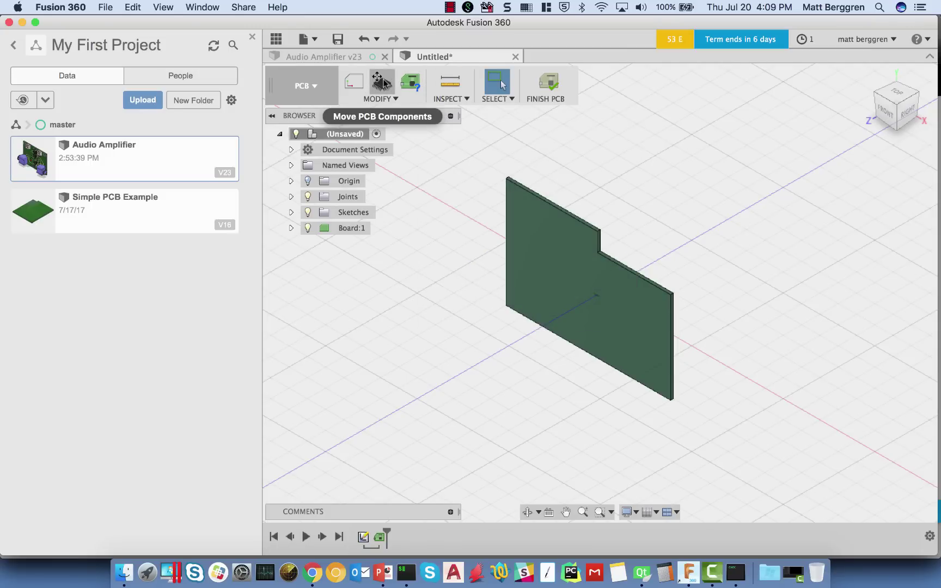
pyautogui.click(544, 84)
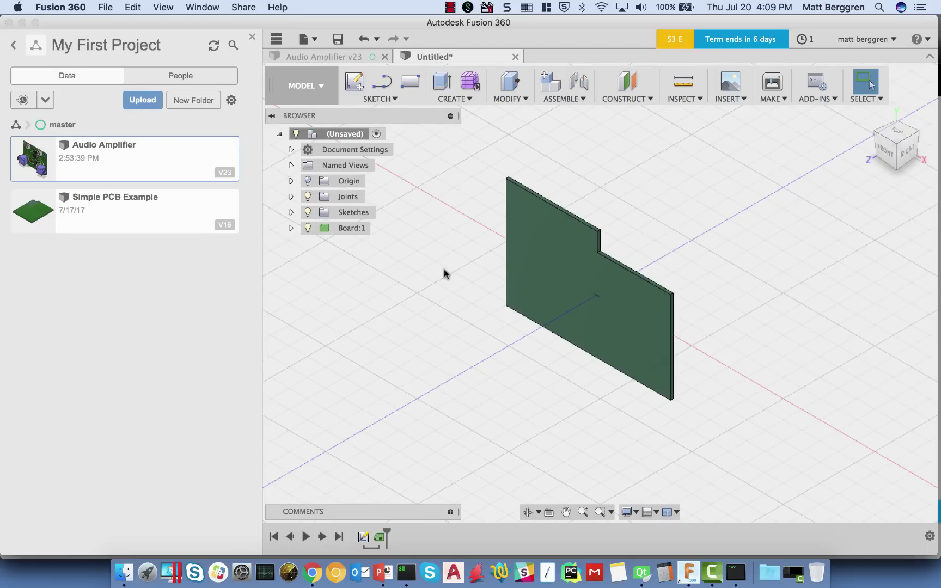
# Save the design as "Hello World" in My First Project
pyautogui.press('super+s')
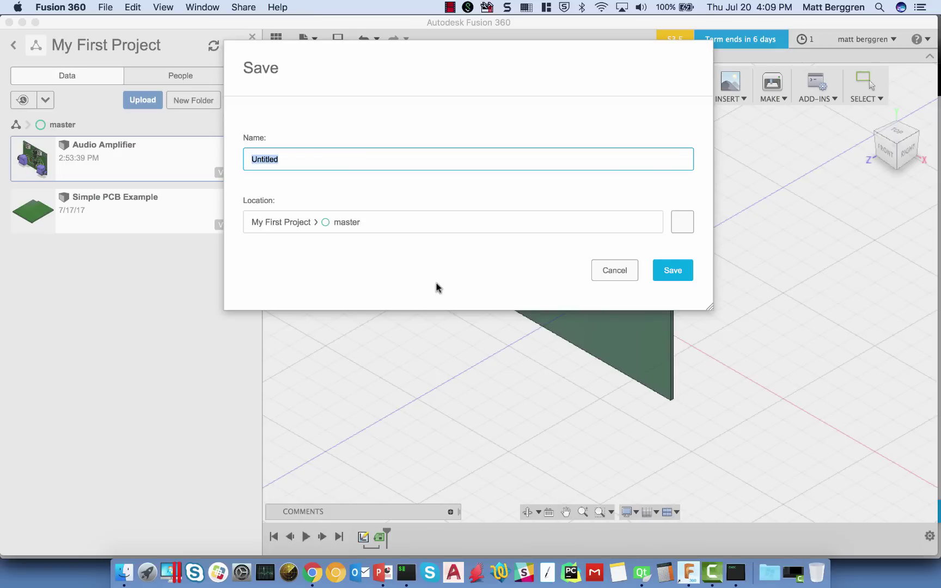
pyautogui.write('Hello World')
pyautogui.press('Return')
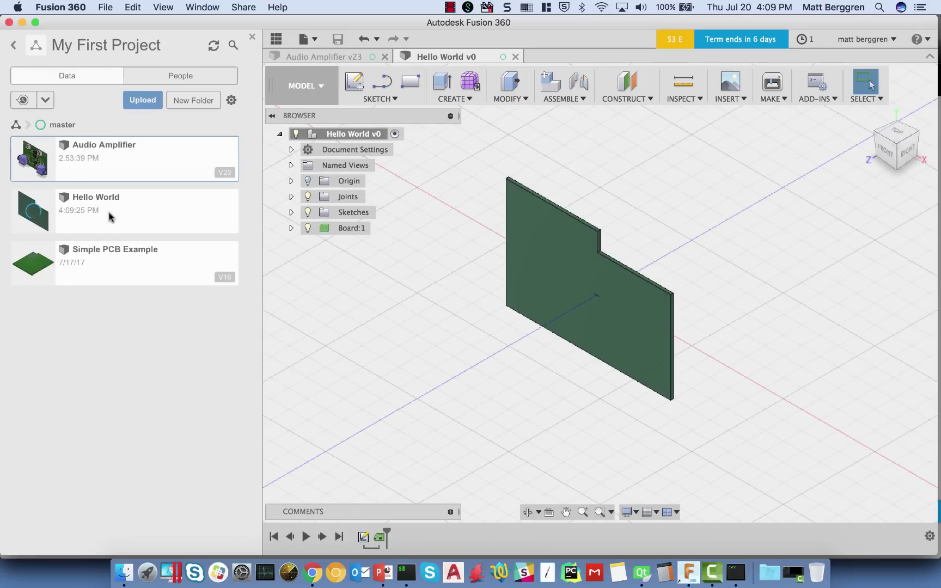
# Switch to EAGLE and close both Fusion Sync and the Audio Amplifier board
pyautogui.click(734, 573)
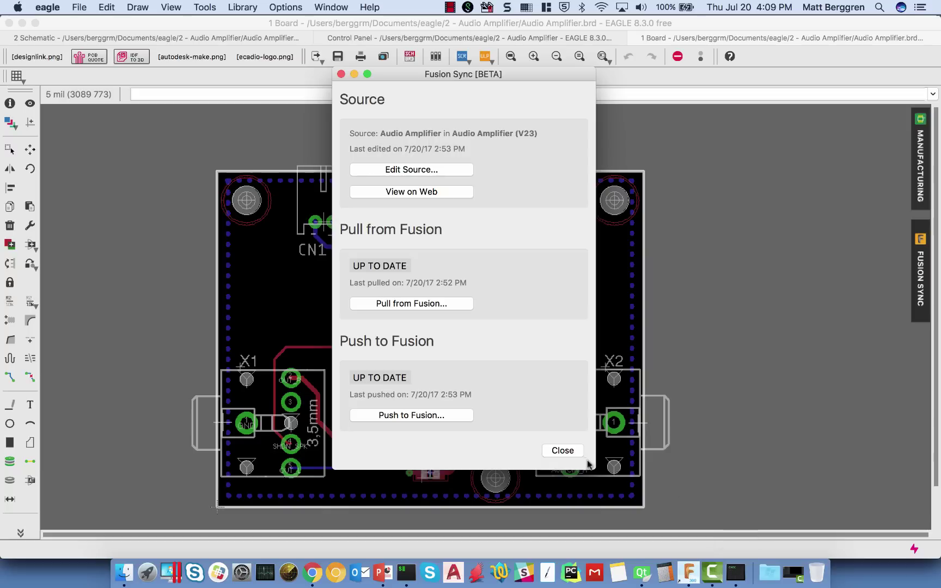
pyautogui.click(563, 452)
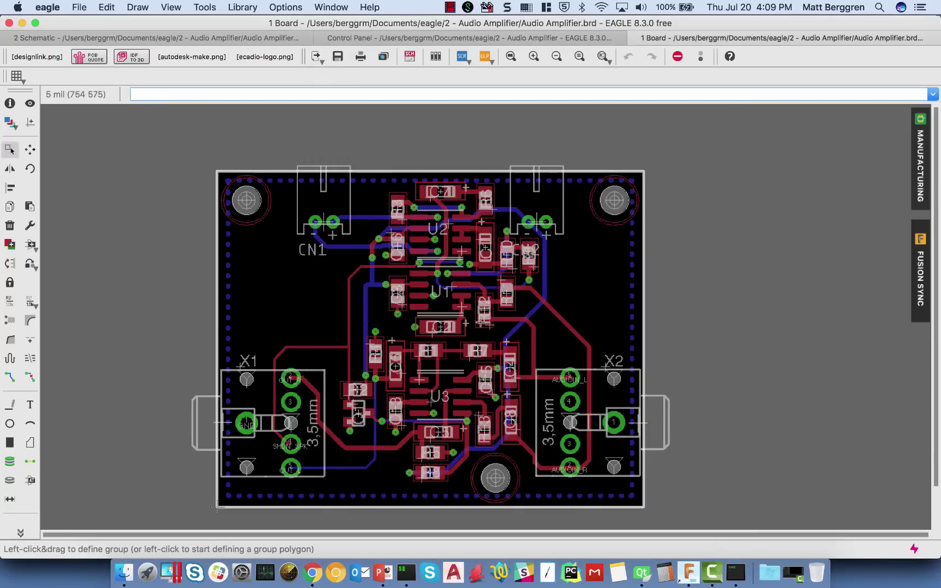
pyautogui.click(634, 38)
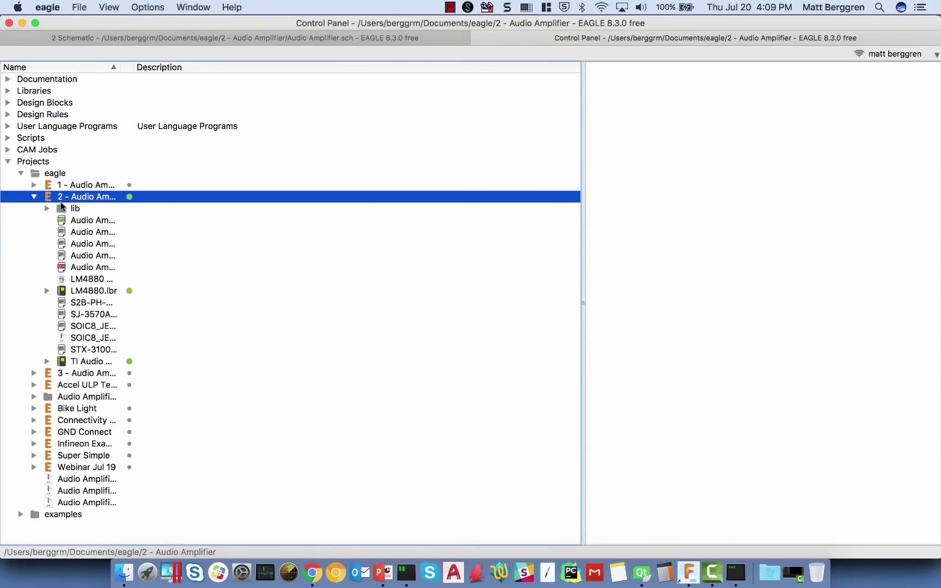
# Open the Audio Amplifier board from the "1 - Audio Amplifier" project together with its schematic
pyautogui.click(34, 197)
pyautogui.click(33, 185)
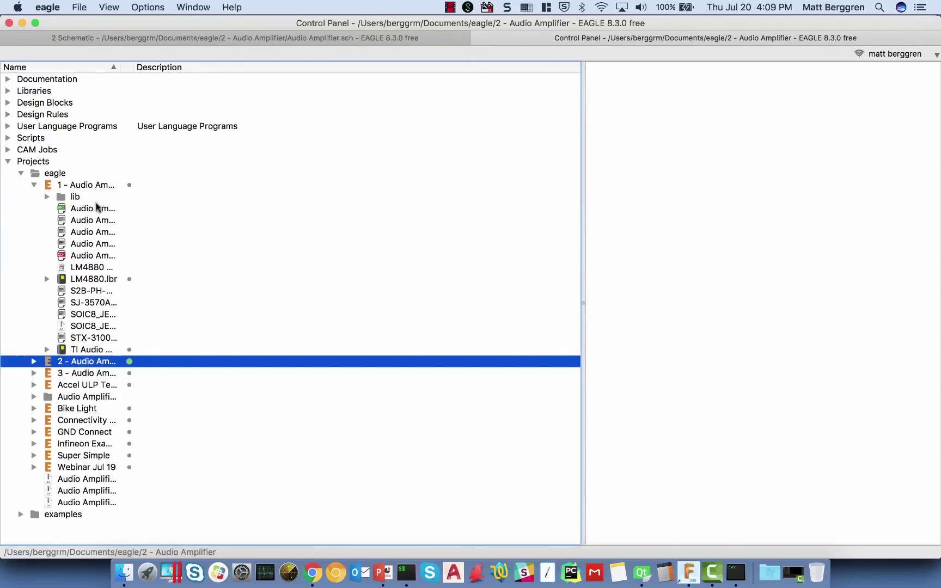
pyautogui.doubleClick(91, 209)
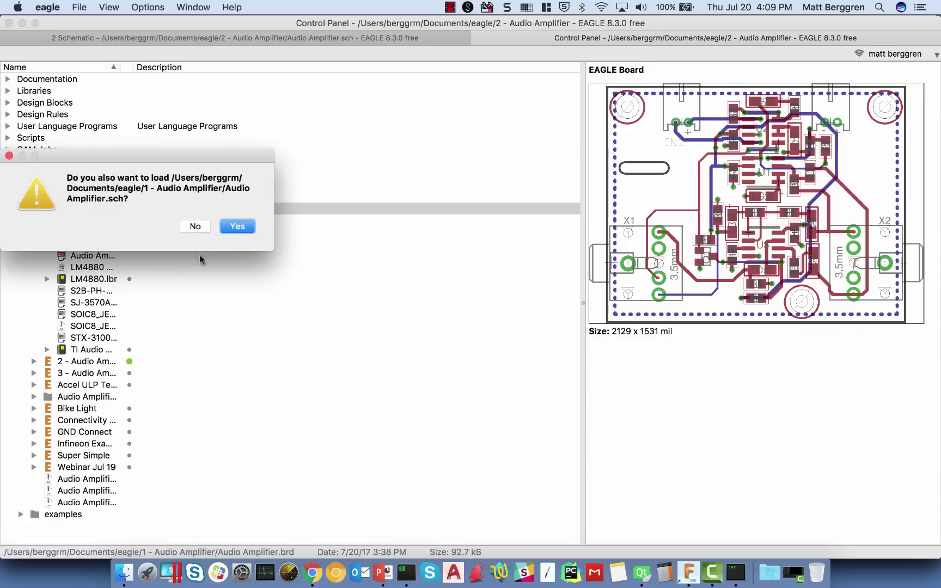
pyautogui.click(235, 226)
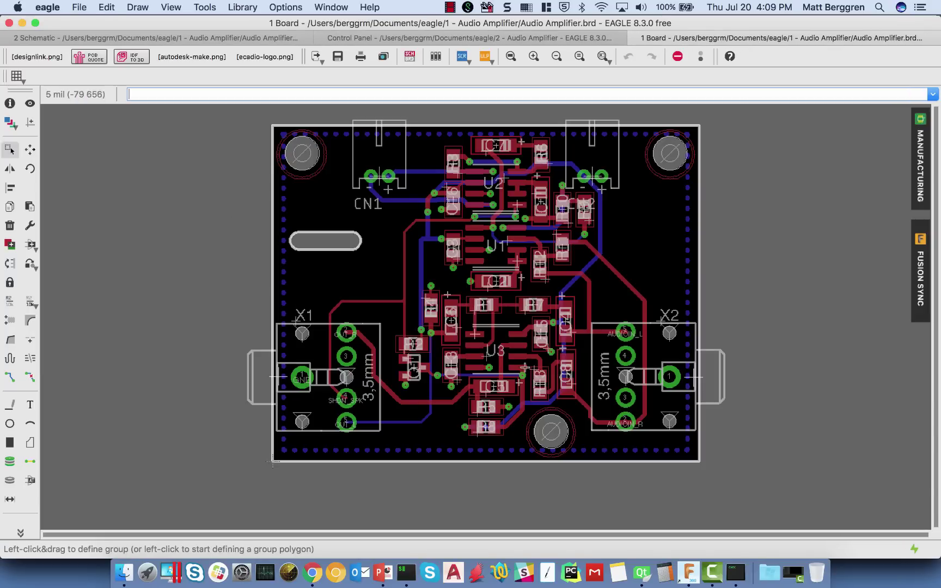
# Link the board through Fusion Sync to the existing PCB1 feature of Hello World in My First Project
pyautogui.click(921, 283)
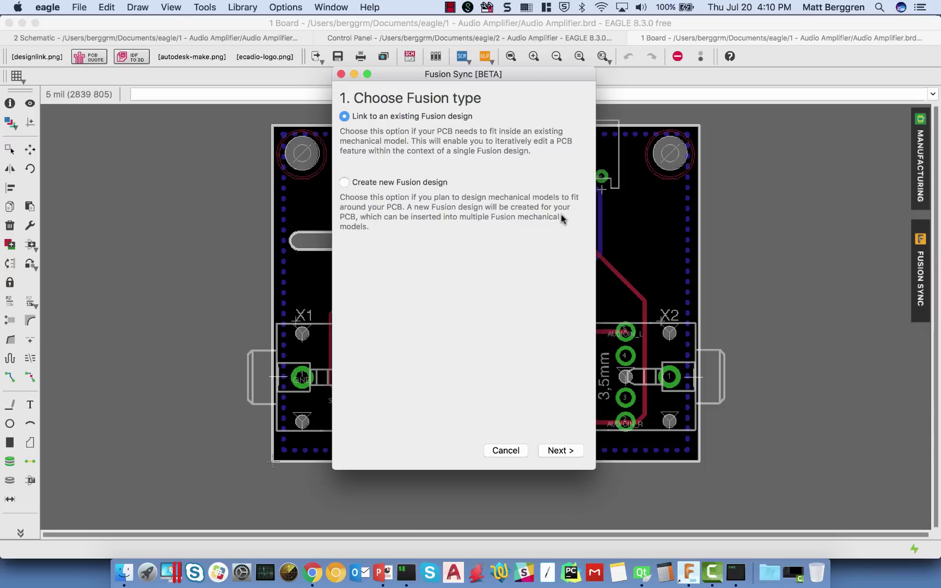
pyautogui.click(566, 451)
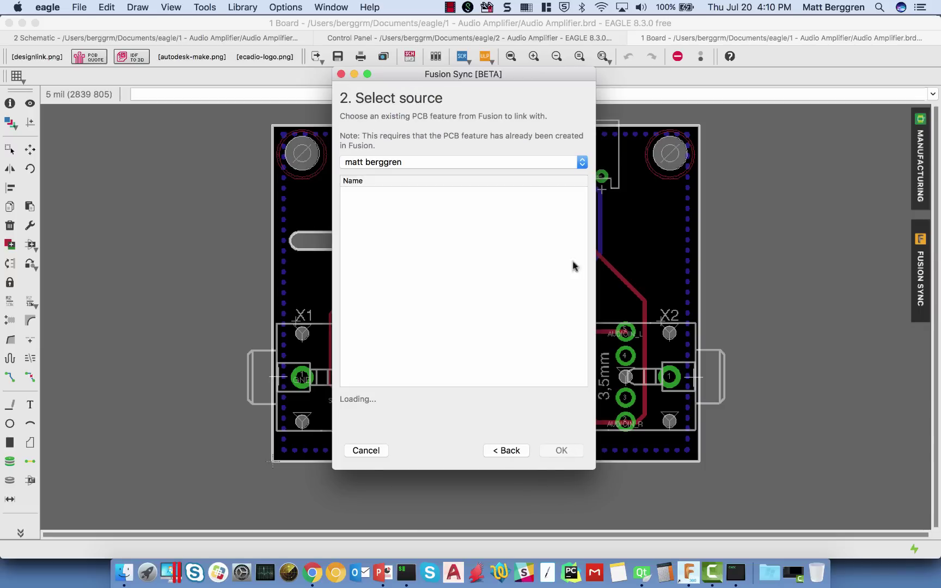
pyautogui.click(348, 217)
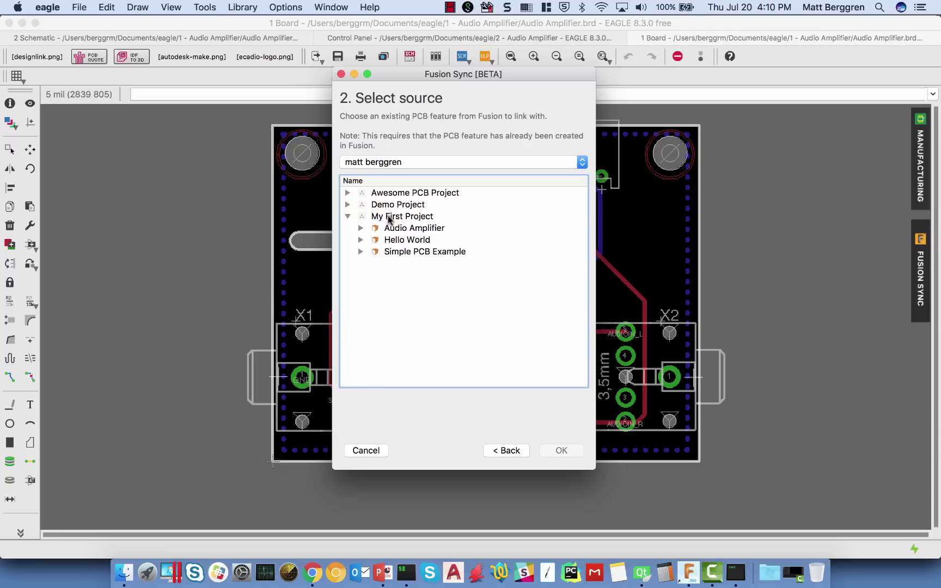
pyautogui.click(361, 240)
pyautogui.click(409, 256)
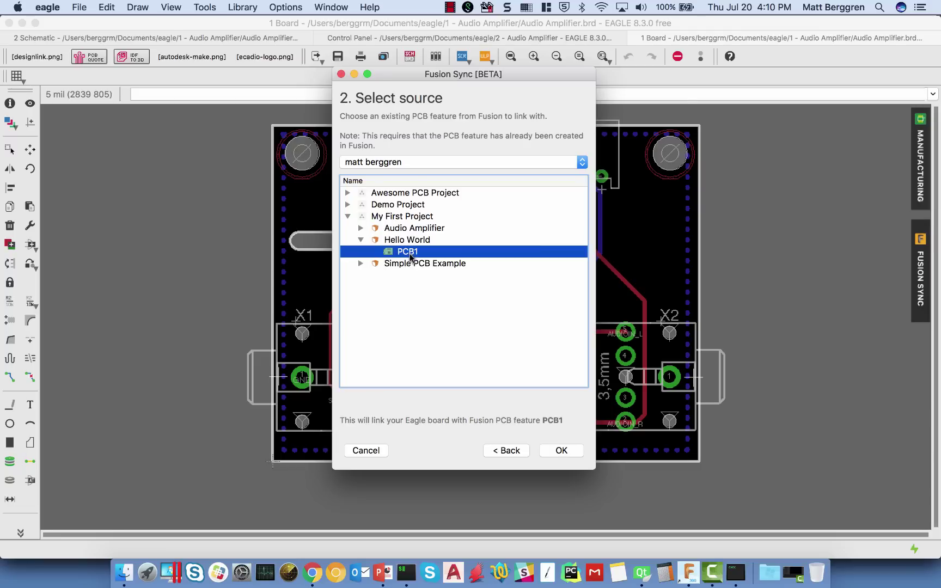
pyautogui.click(558, 450)
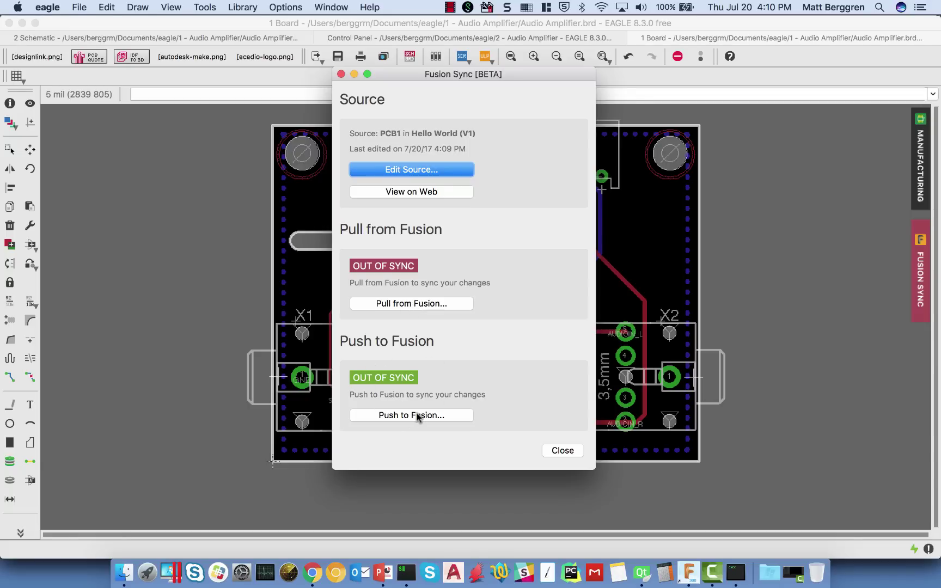
# Pull version 1 of the Hello World PCB from Fusion into the board and close Fusion Sync
pyautogui.click(423, 305)
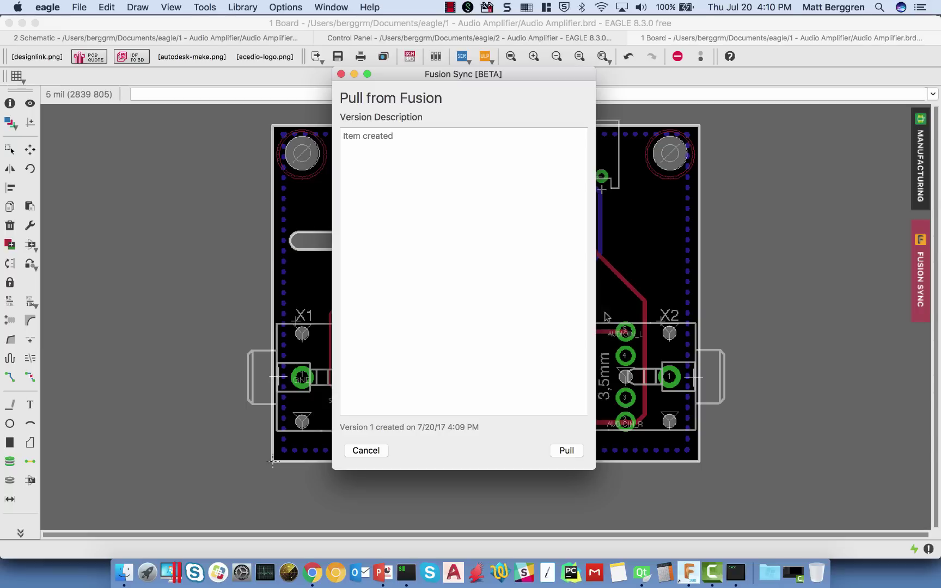
pyautogui.click(567, 452)
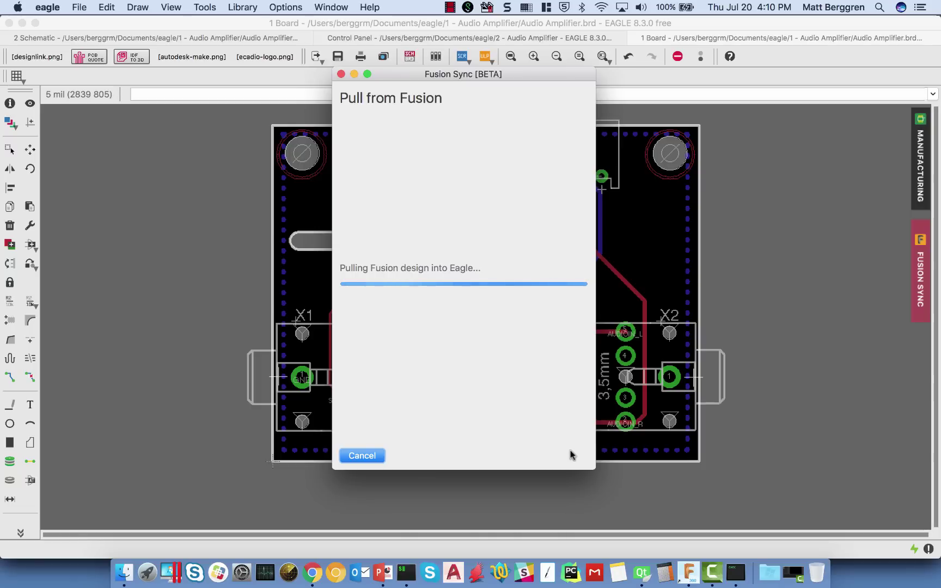
pyautogui.click(689, 573)
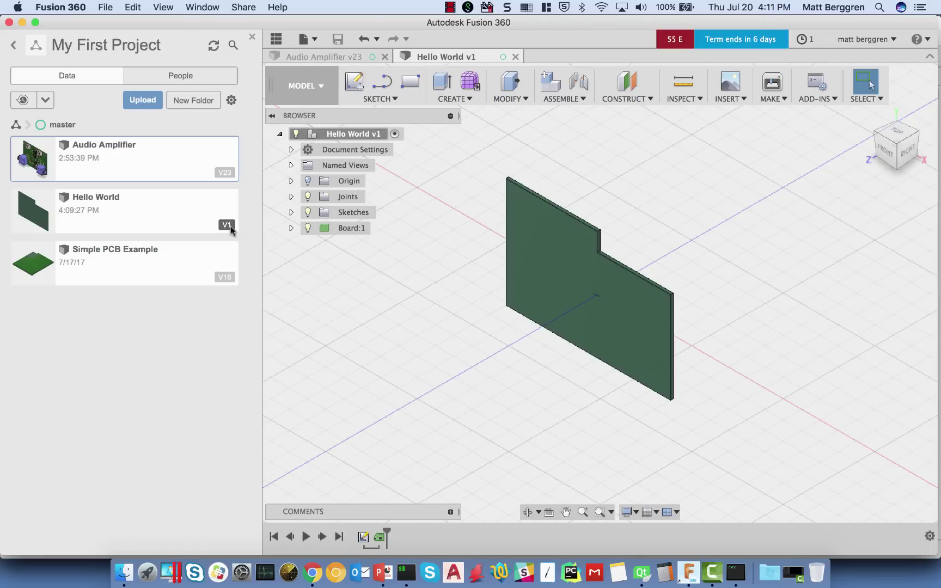
pyautogui.click(735, 572)
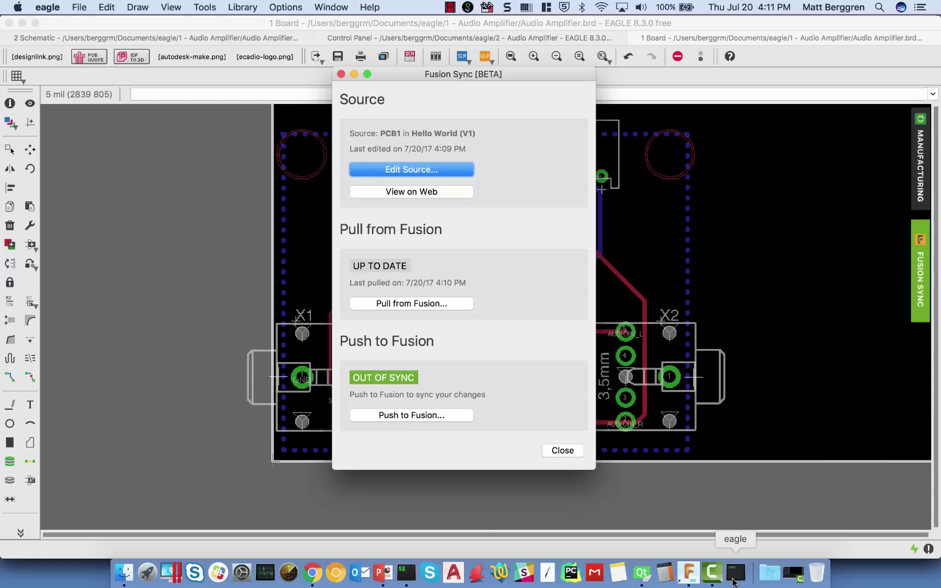
pyautogui.click(562, 450)
# Draw a circular cutout on layer 20 Dimension in the empty area above the components, centred at about (980, 1895) mil
pyautogui.scroll(-3, 648, 366)
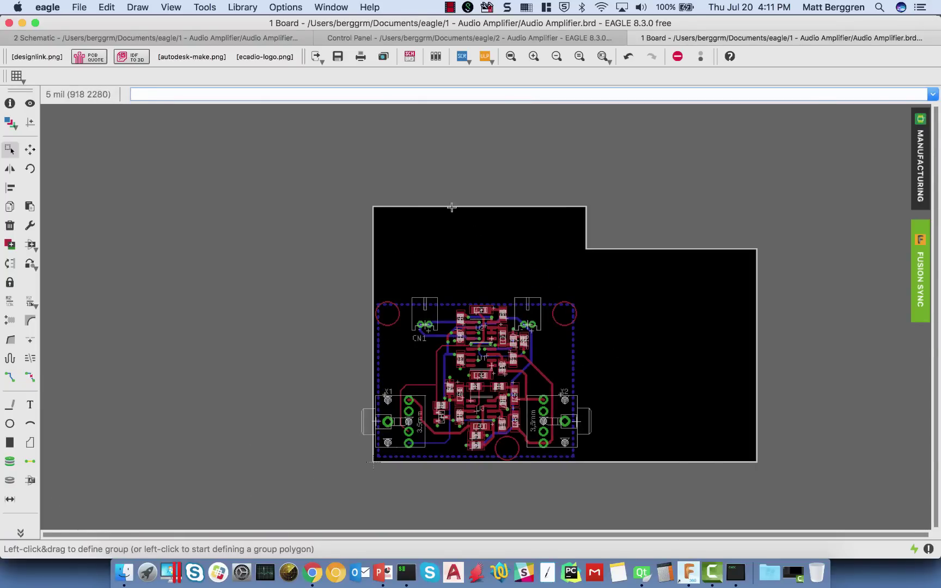
pyautogui.scroll(2, 630, 302)
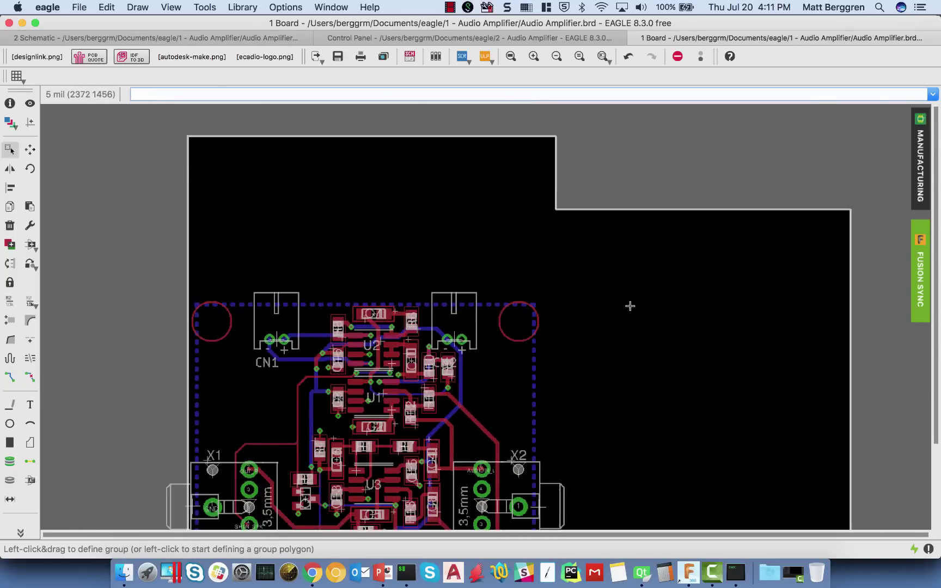
pyautogui.scroll(-2, 629, 305)
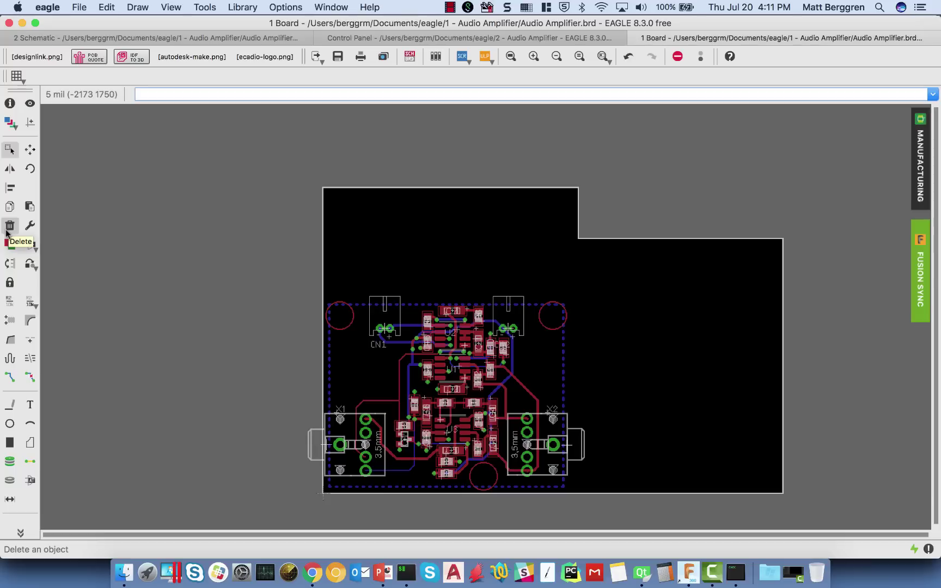
pyautogui.moveTo(559, 243); pyautogui.dragTo(401, 198, button='middle')
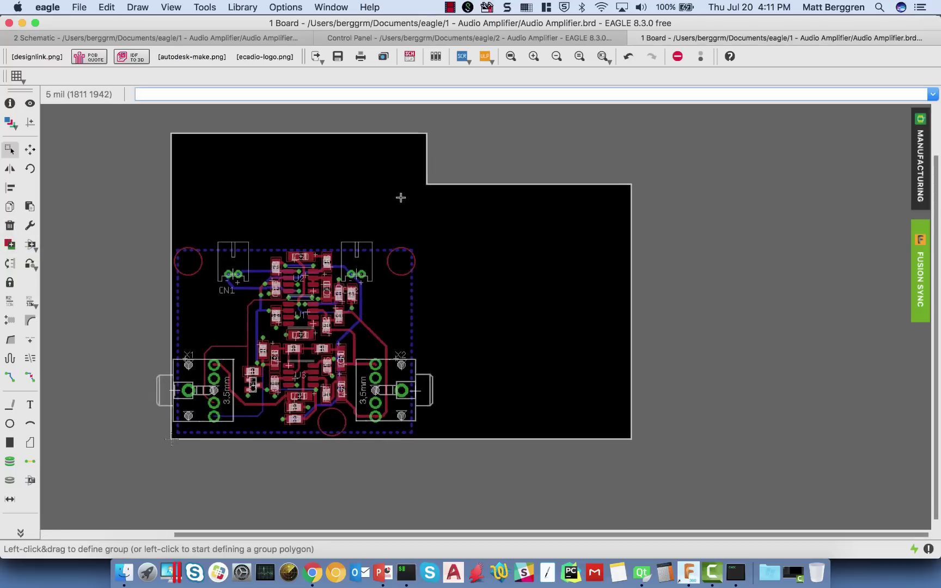
pyautogui.scroll(2, 403, 204)
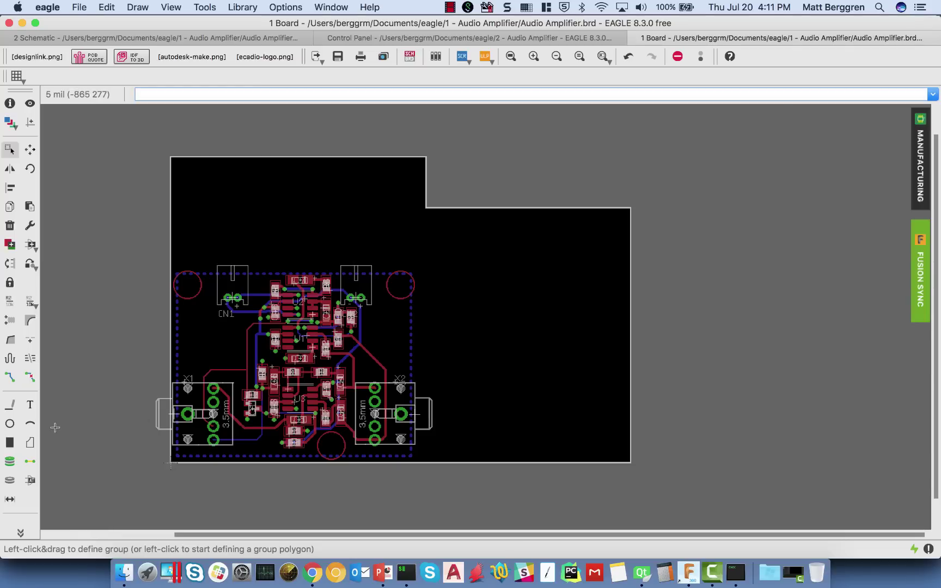
pyautogui.click(15, 427)
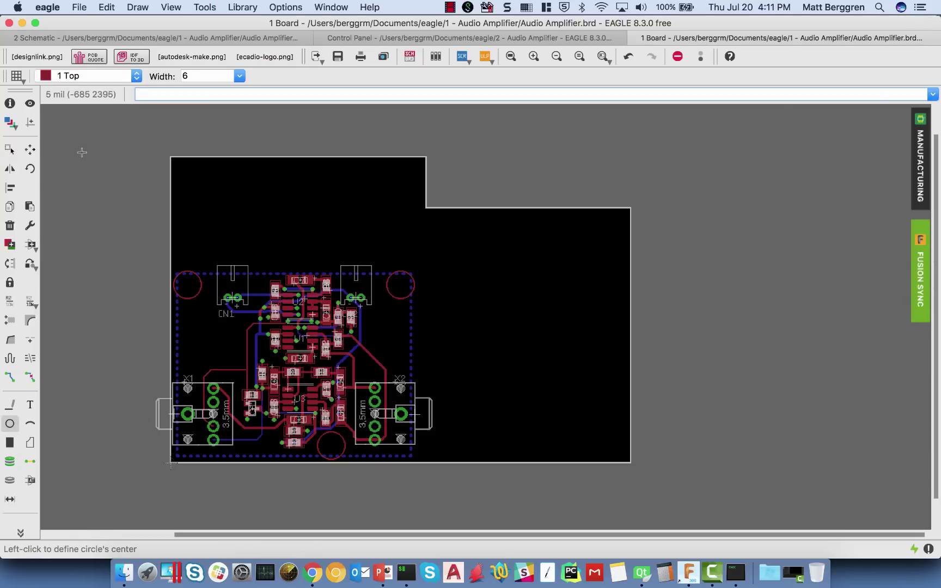
pyautogui.click(116, 80)
pyautogui.click(82, 90)
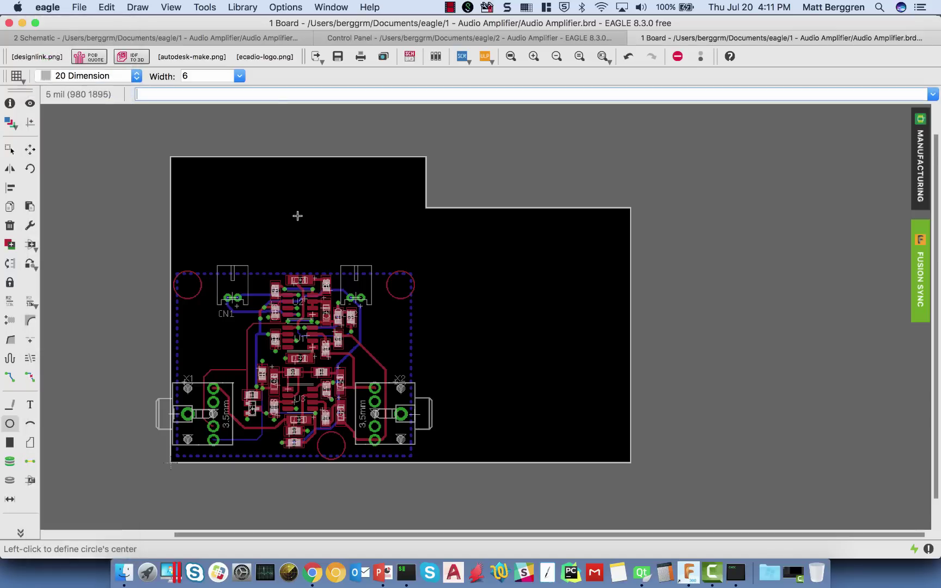
pyautogui.click(298, 215)
pyautogui.click(322, 223)
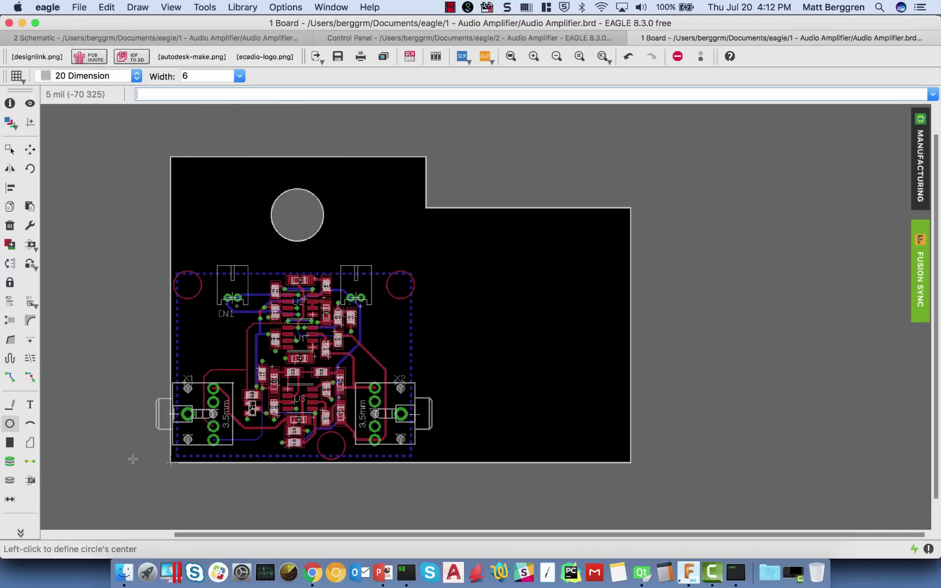
# Place holes with a 150 mil drill at the centres of the three empty red mounting-hole rings
pyautogui.click(9, 480)
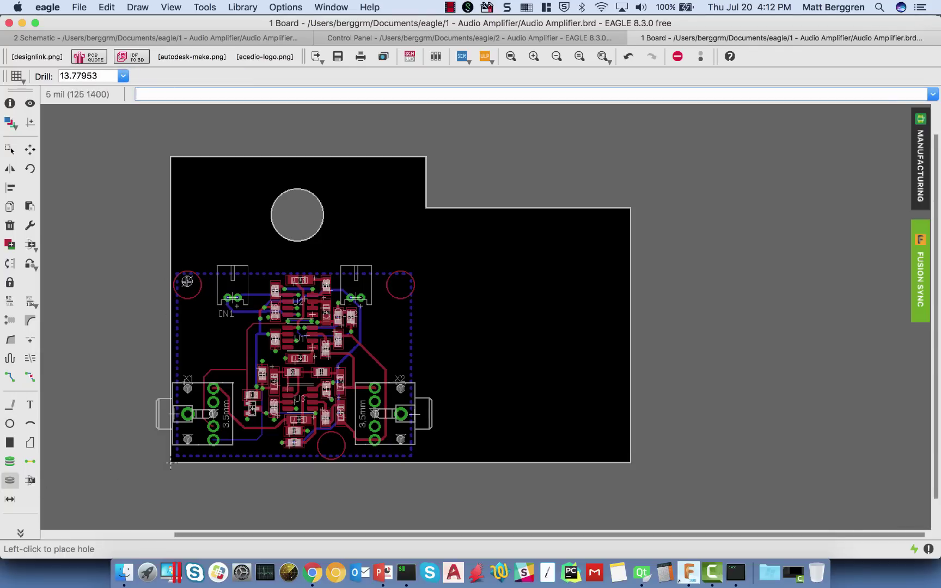
pyautogui.moveTo(105, 77); pyautogui.dragTo(11, 70)
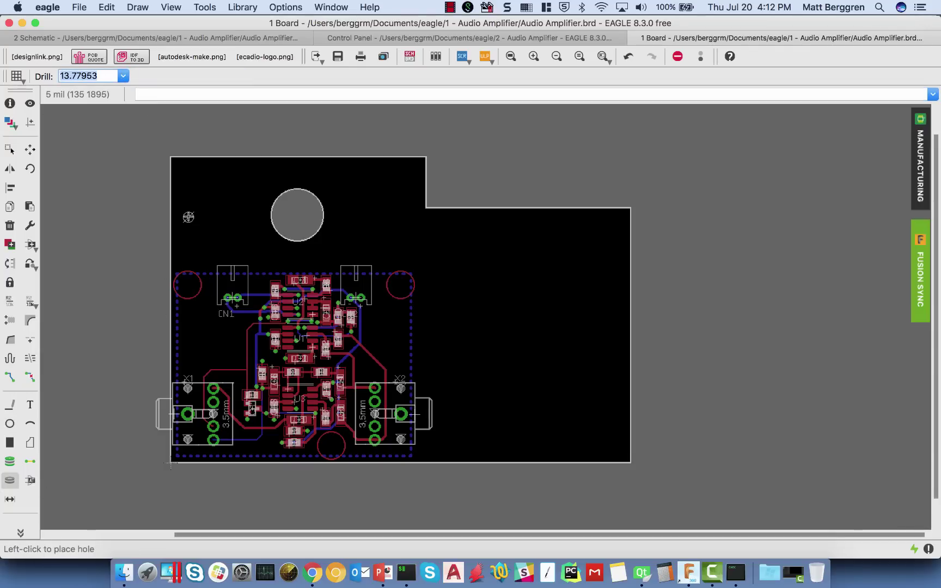
pyautogui.write('150')
pyautogui.press('Return')
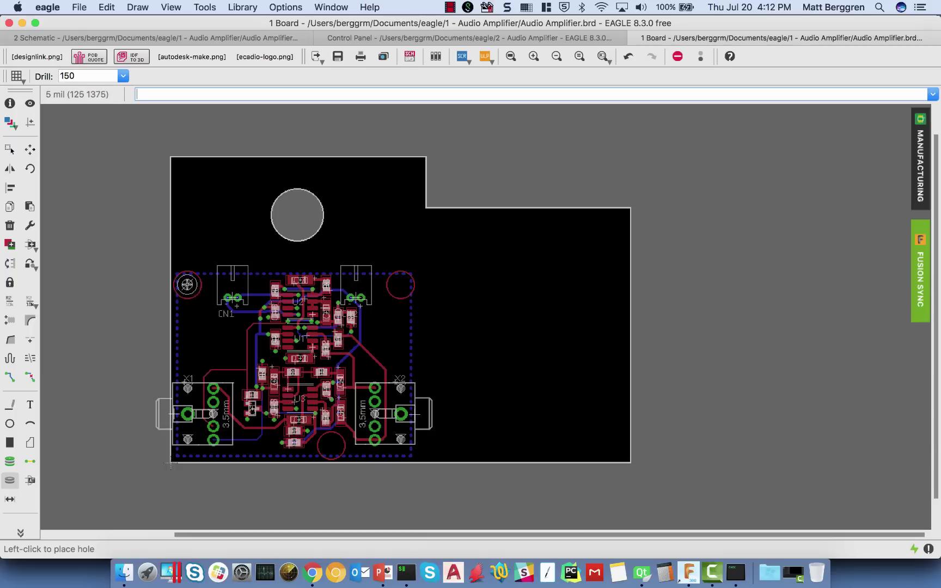
pyautogui.click(187, 284)
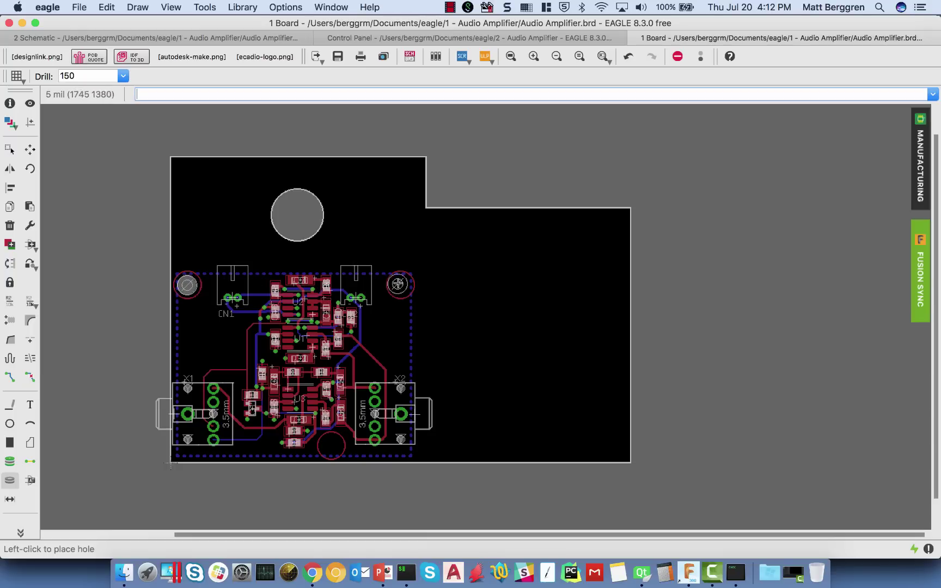
pyautogui.click(401, 285)
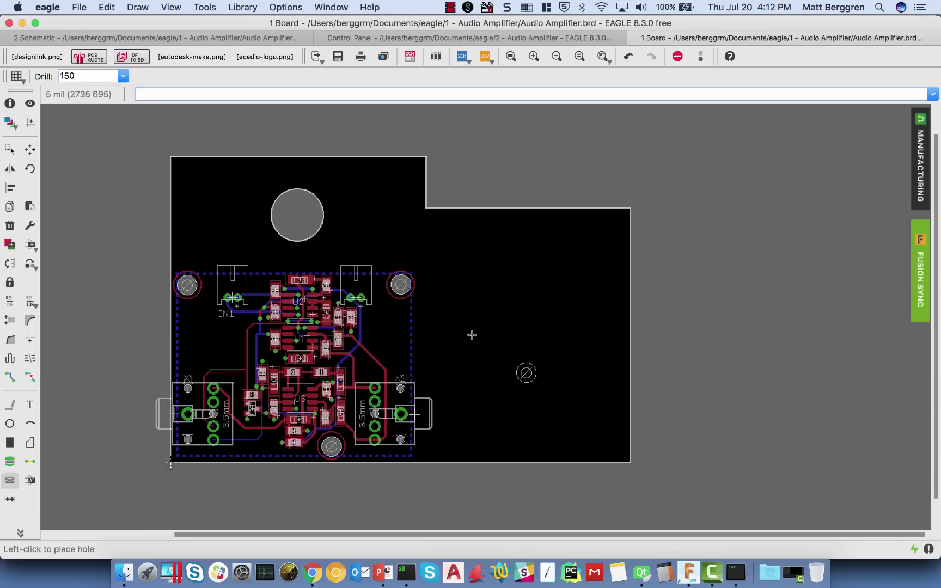
pyautogui.press('Escape')
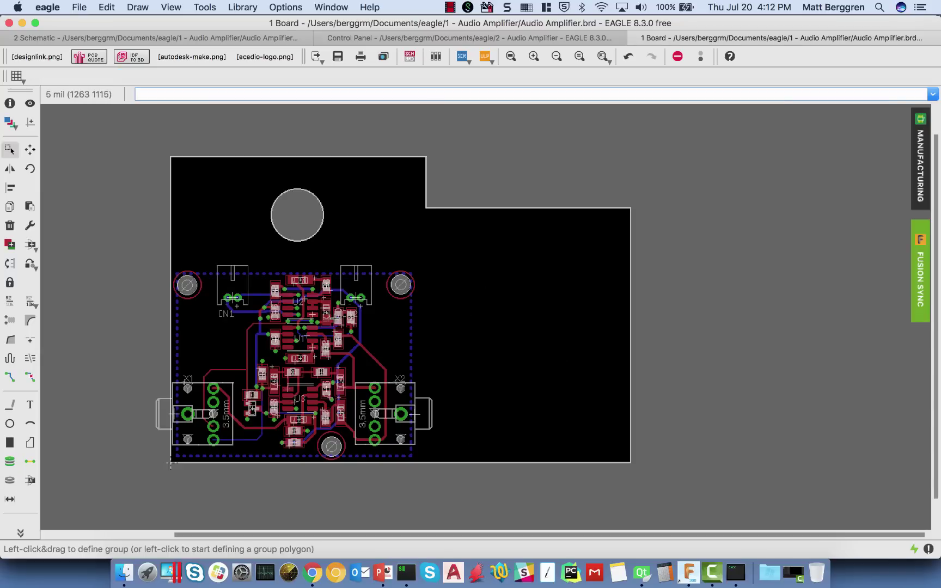
# Save the board and start a push to Fusion, reviewing the 3D package status of the listed components
pyautogui.click(916, 294)
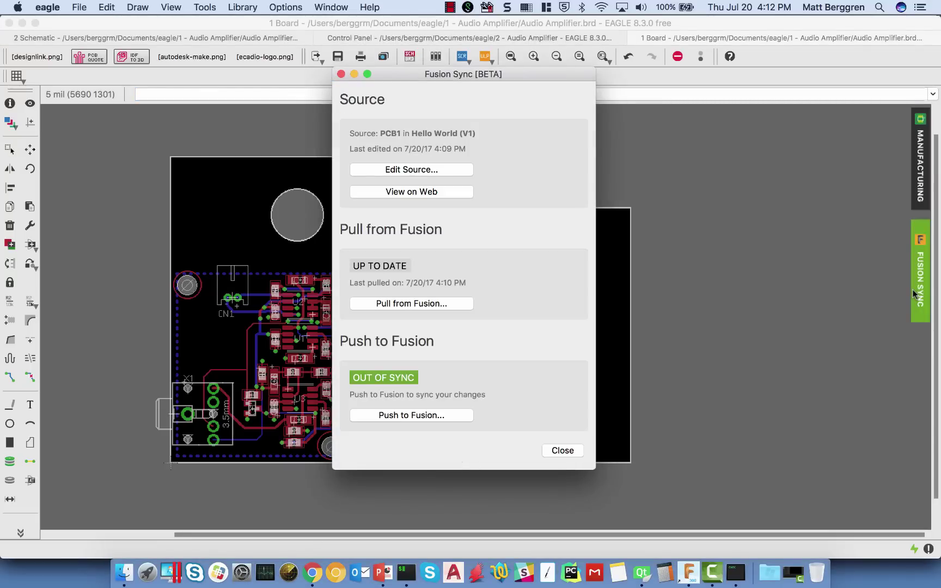
pyautogui.click(562, 450)
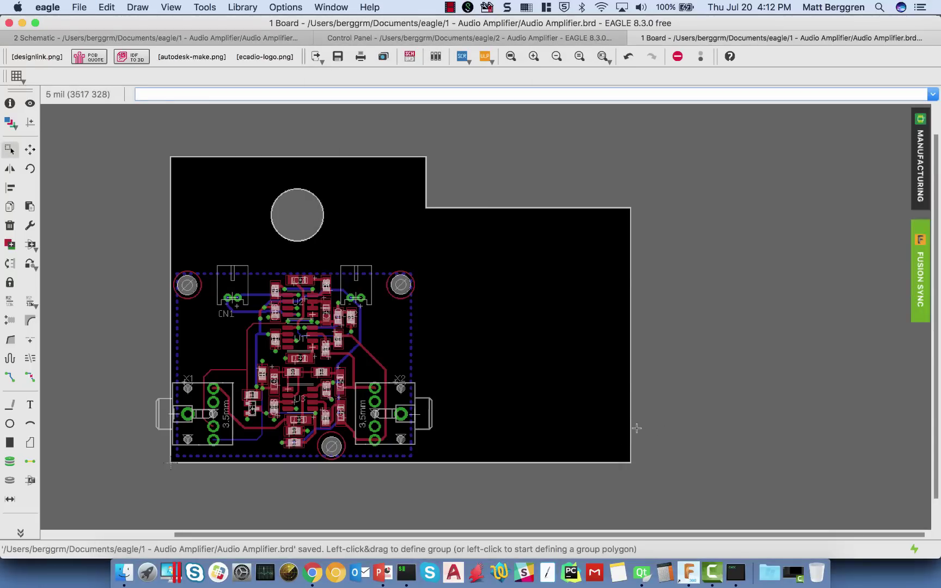
pyautogui.click(920, 283)
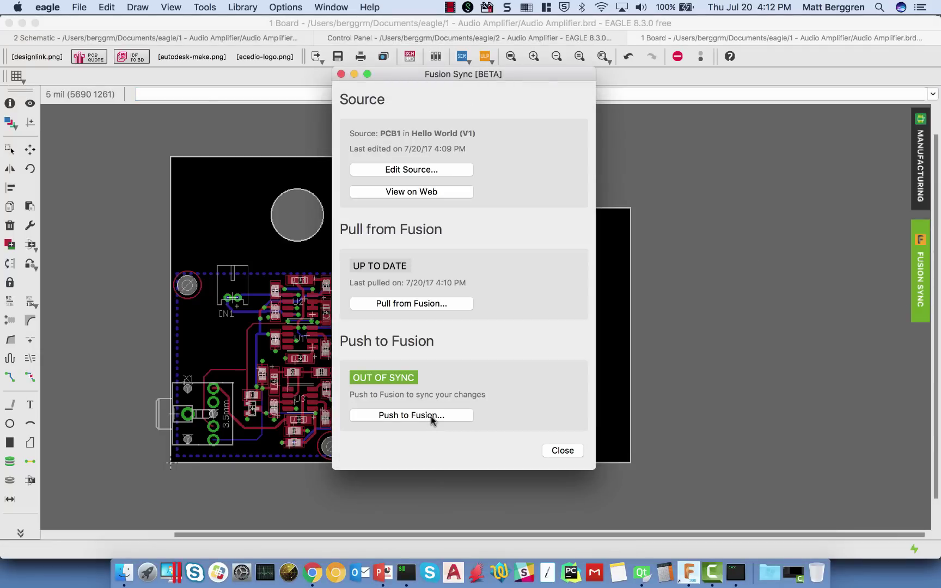
pyautogui.click(431, 416)
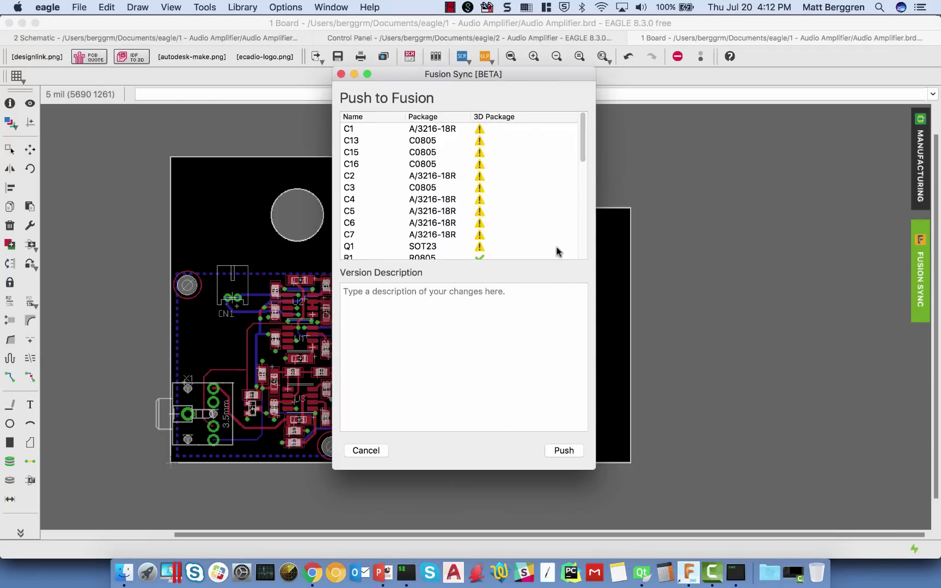
pyautogui.moveTo(582, 146); pyautogui.dragTo(592, 242)
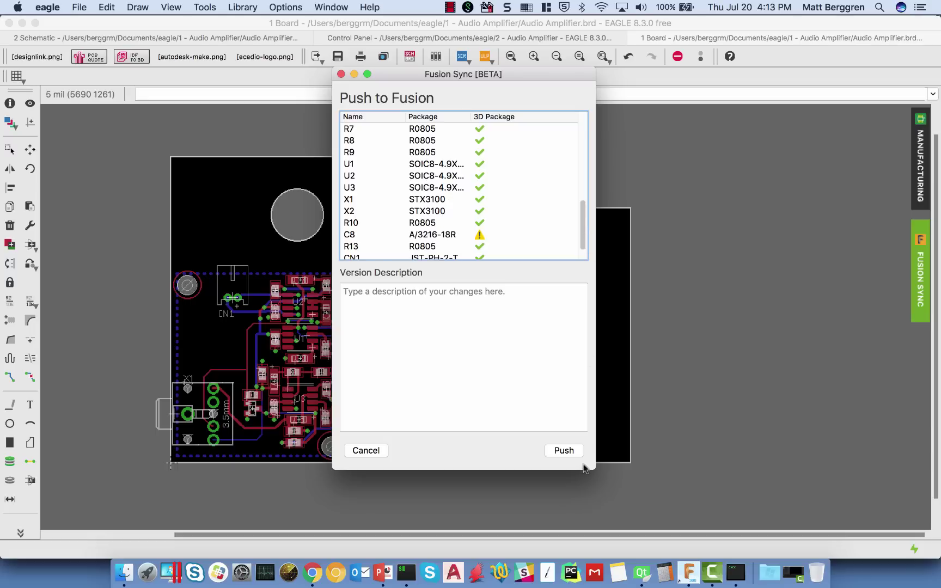
# Push the board to Fusion with the version description "Pushing components and holes to Fusion", and close Fusion Sync
pyautogui.click(520, 325)
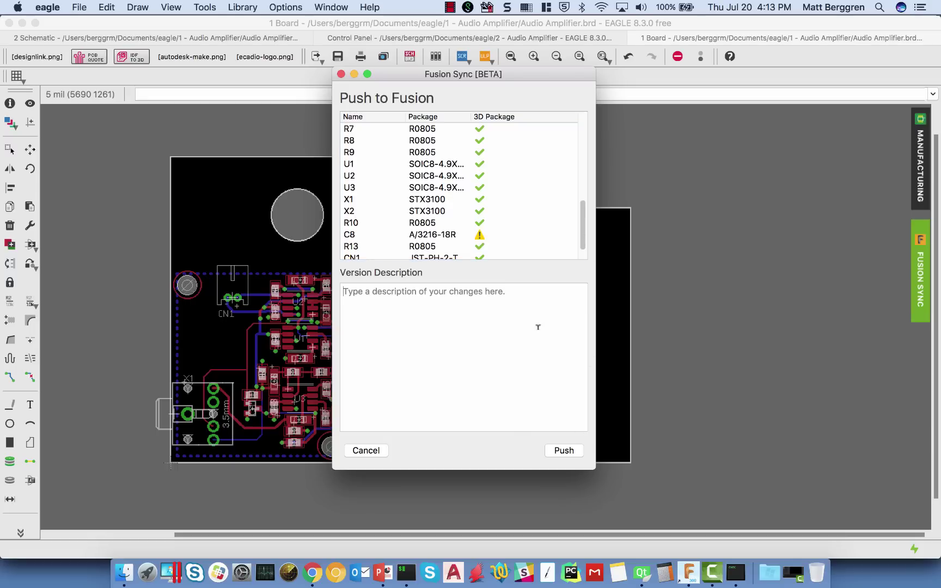
pyautogui.write('Pushing component')
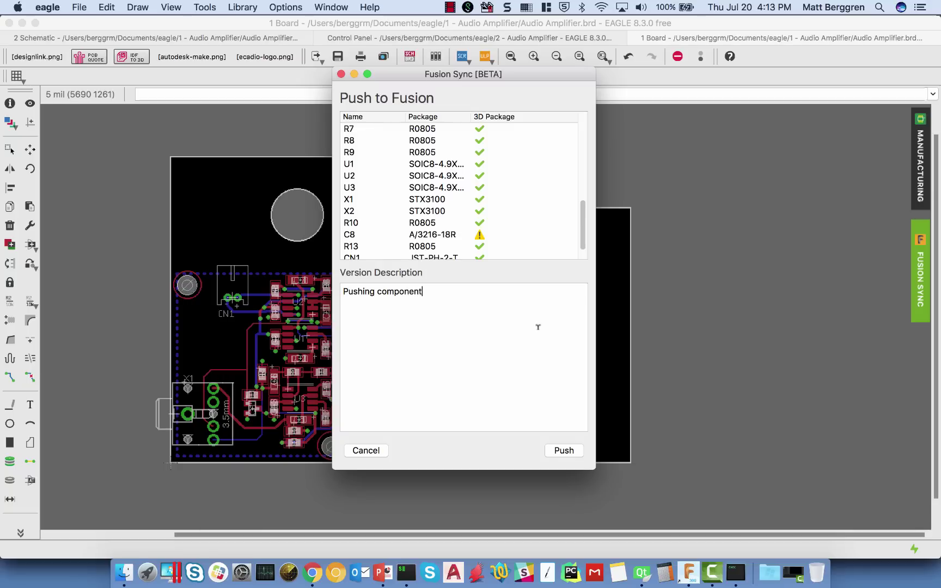
pyautogui.write('s and holes to Fusion')
pyautogui.click(571, 446)
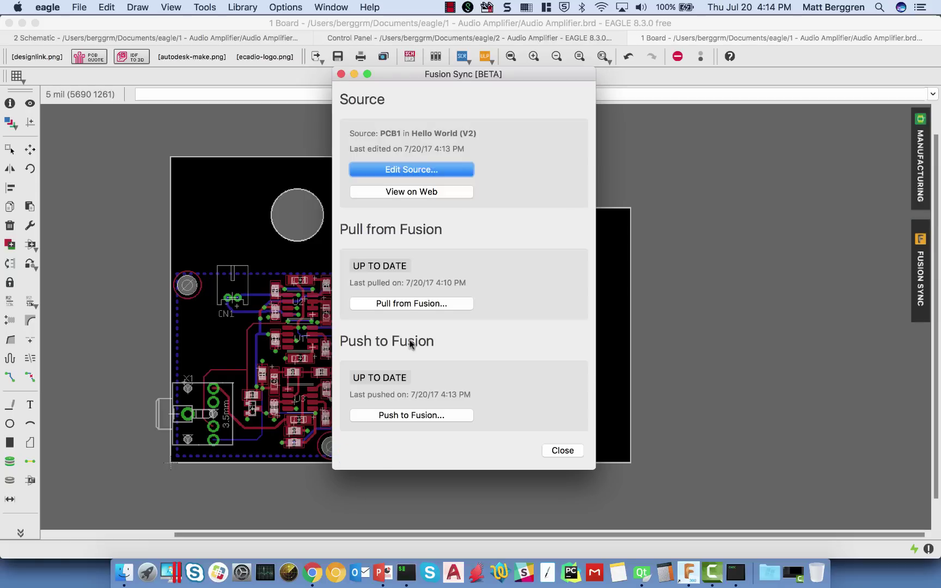
pyautogui.click(566, 452)
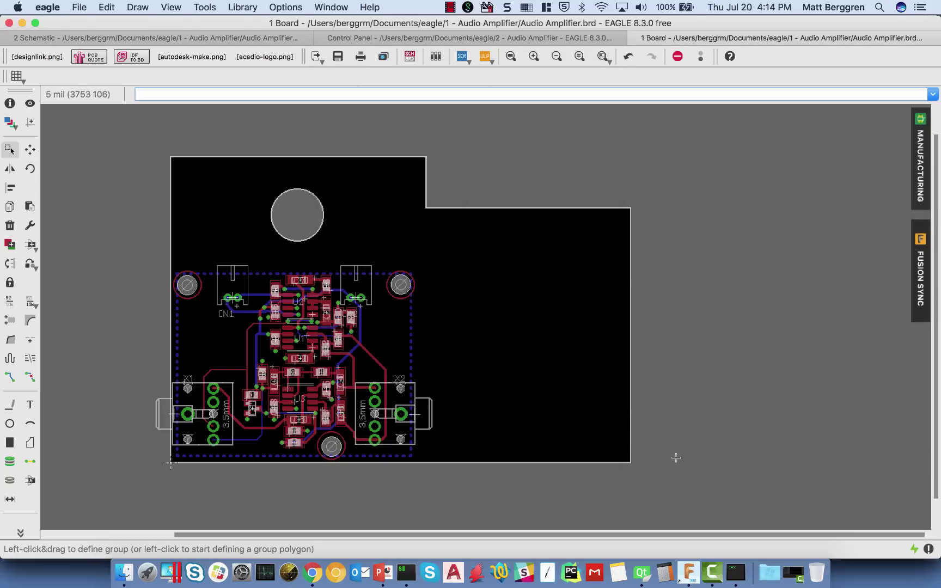
# Switch to Fusion 360, show the Hello World version history, and close the open Hello World design, leaving Audio Amplifier active
pyautogui.click(689, 583)
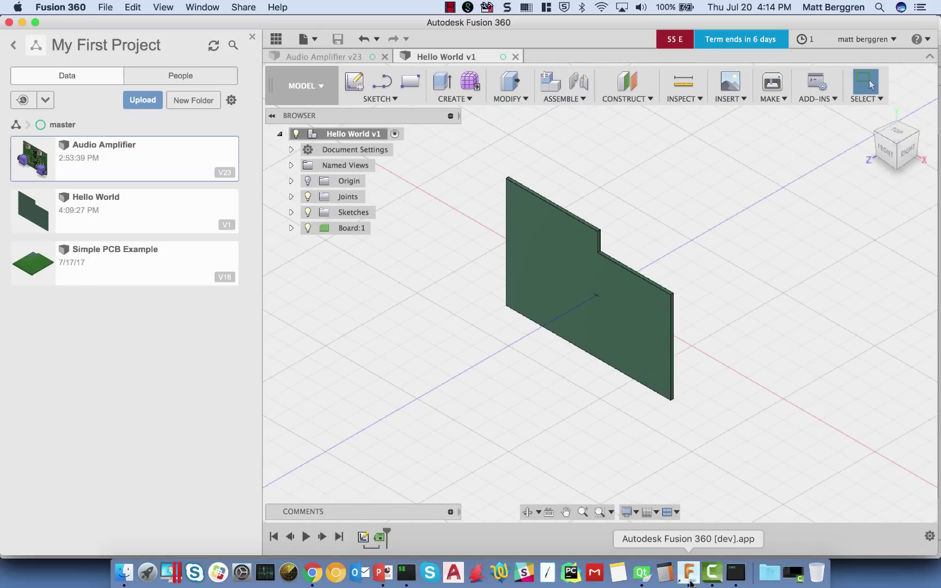
pyautogui.click(228, 225)
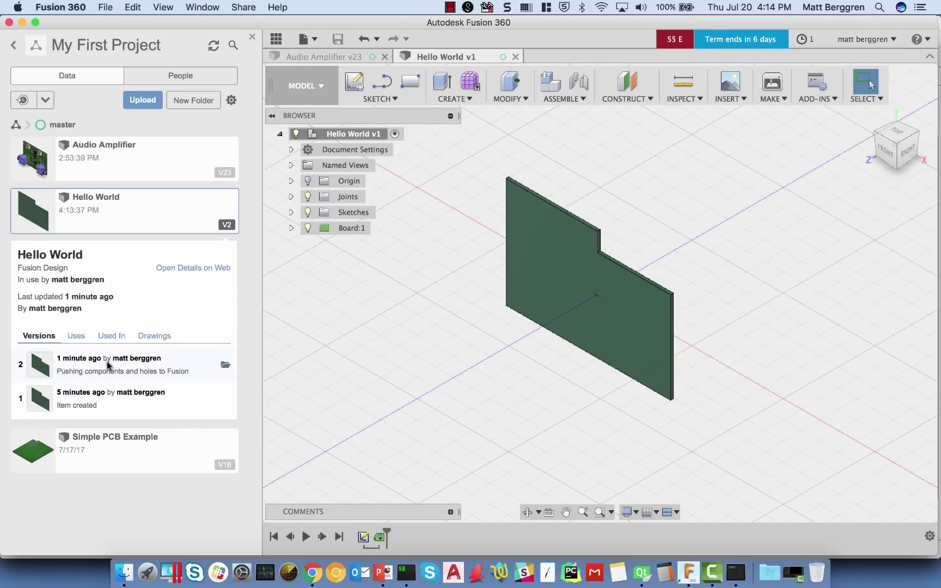
pyautogui.click(181, 170)
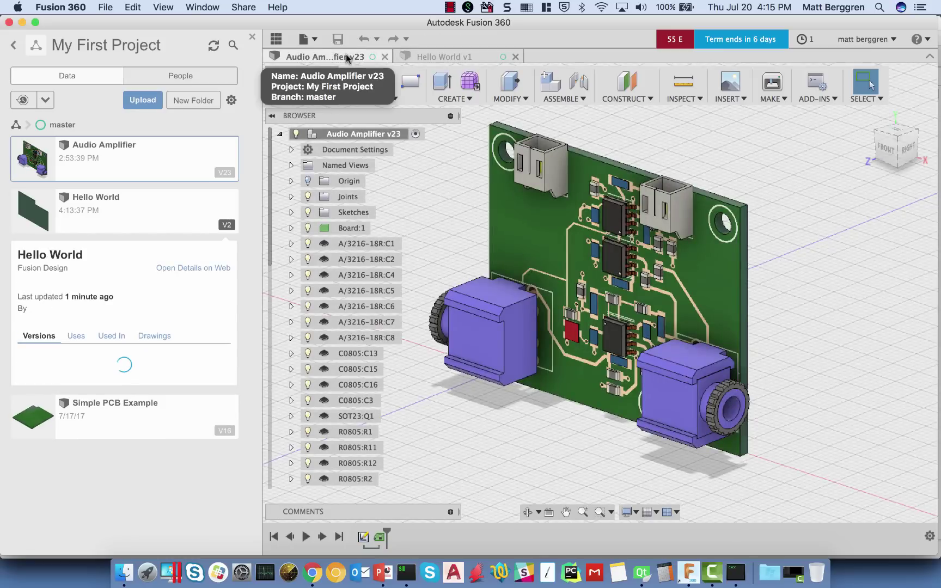
pyautogui.click(516, 56)
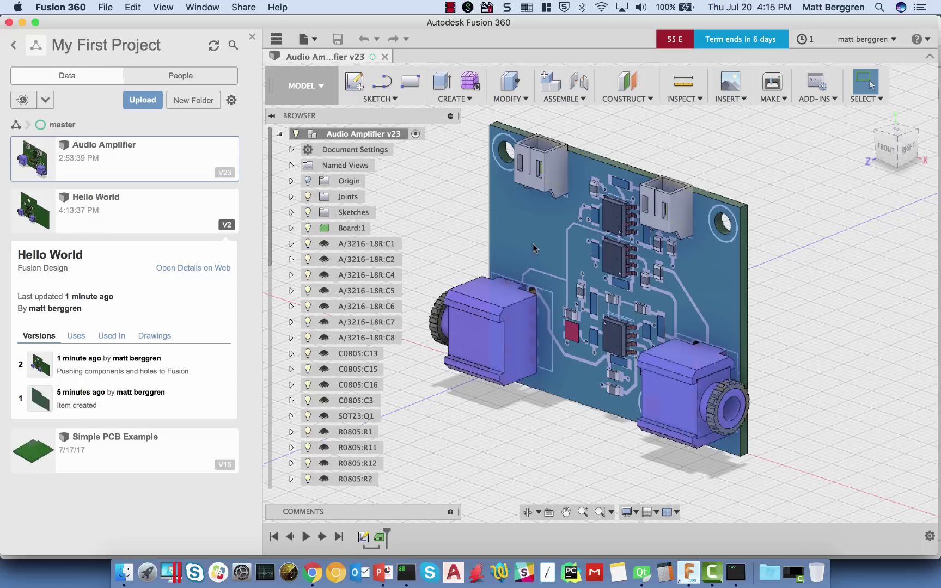
# Switch to EAGLE, close the current board, and open the Audio Amplifier board from the project "2 - Audio Amplifier"
pyautogui.click(733, 575)
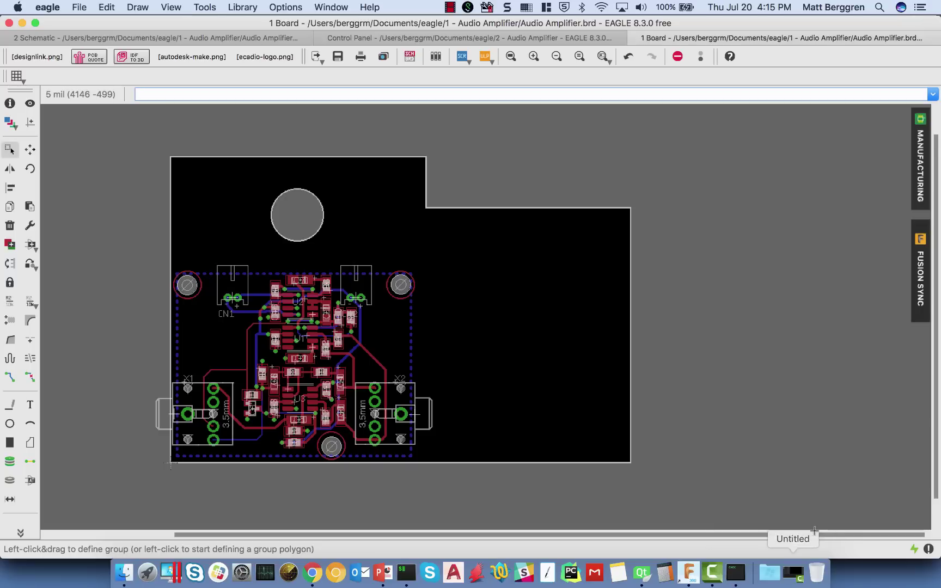
pyautogui.click(635, 38)
pyautogui.click(612, 98)
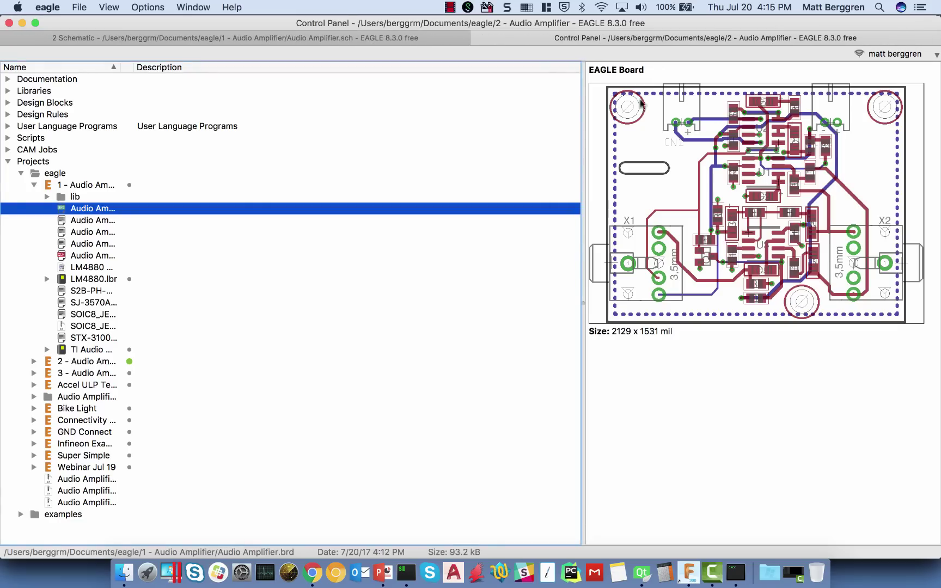
pyautogui.click(34, 185)
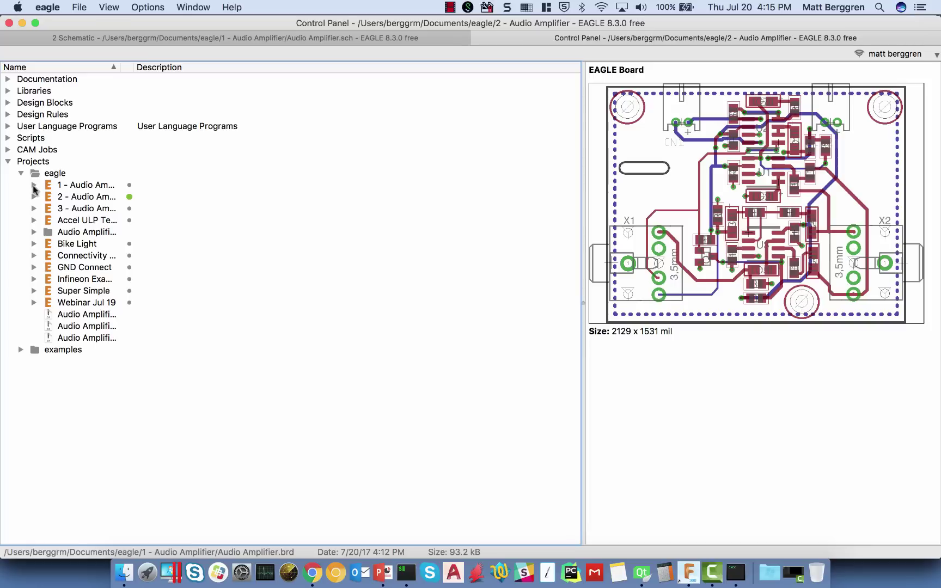
pyautogui.click(34, 197)
pyautogui.doubleClick(82, 220)
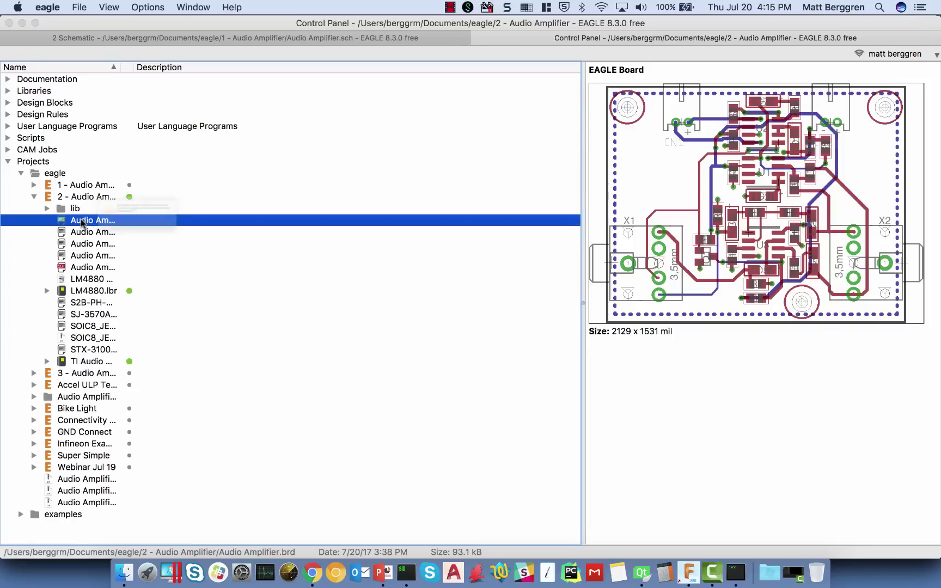
pyautogui.click(246, 240)
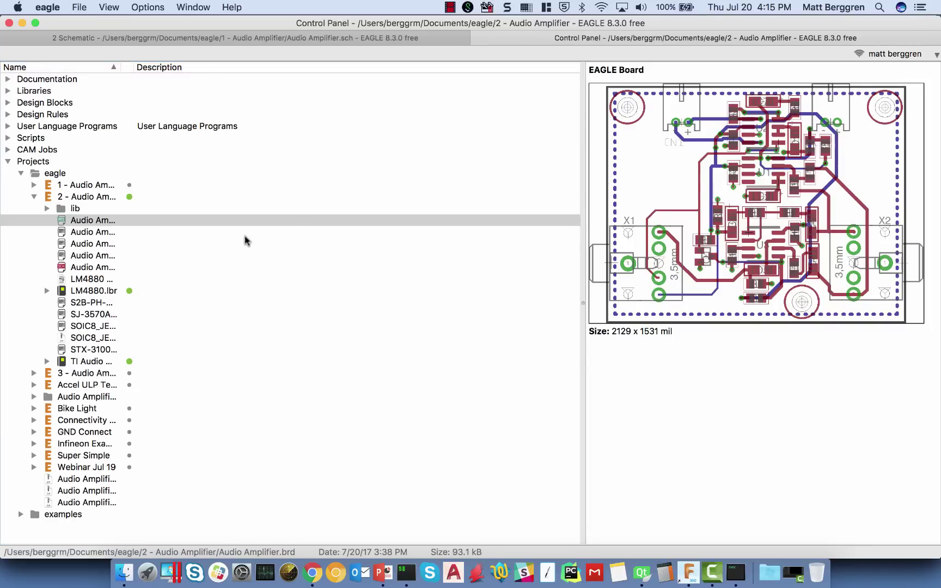
pyautogui.click(231, 265)
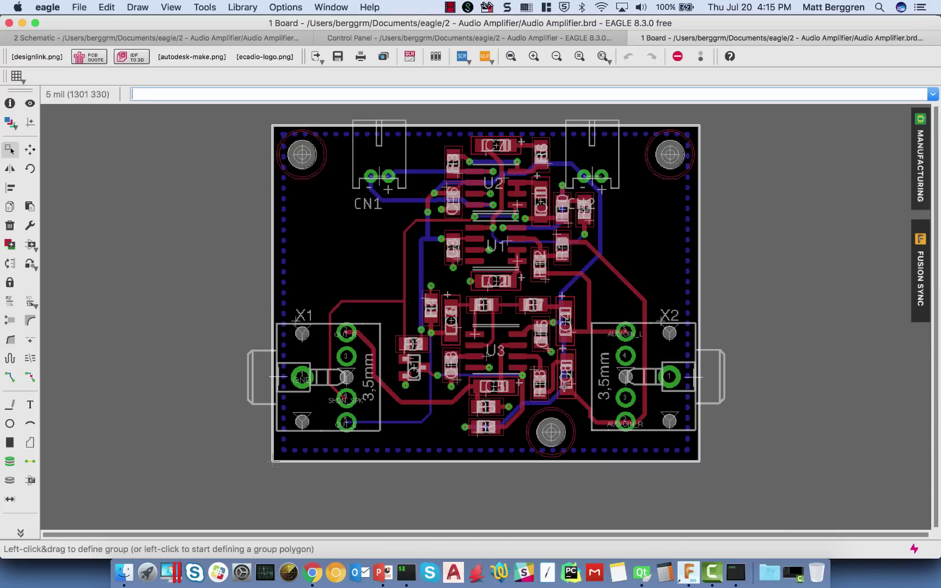
# Check the Audio Amplifier model in Fusion 360, return to EAGLE, and rip up all signals on the board with "ripup ;"
pyautogui.click(689, 573)
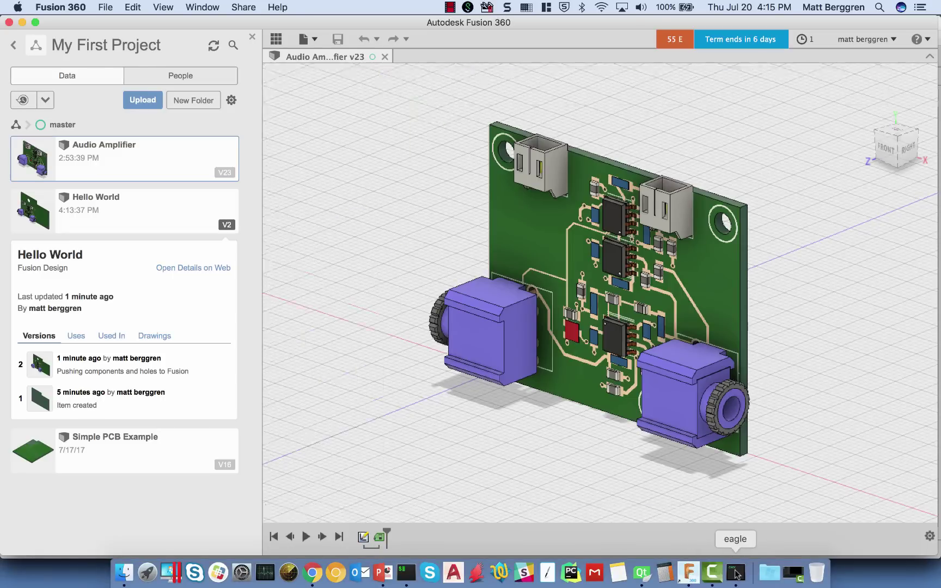
pyautogui.click(735, 572)
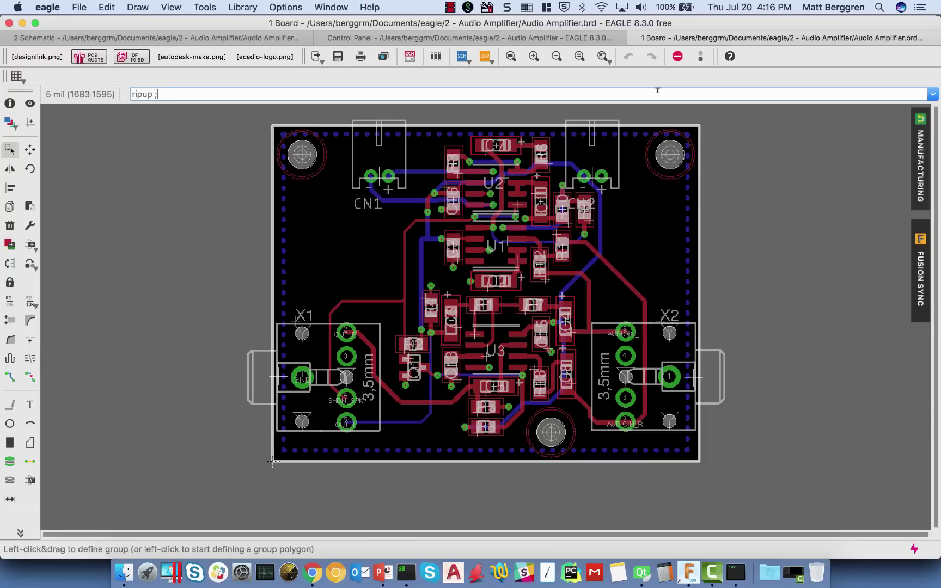
pyautogui.press('Return')
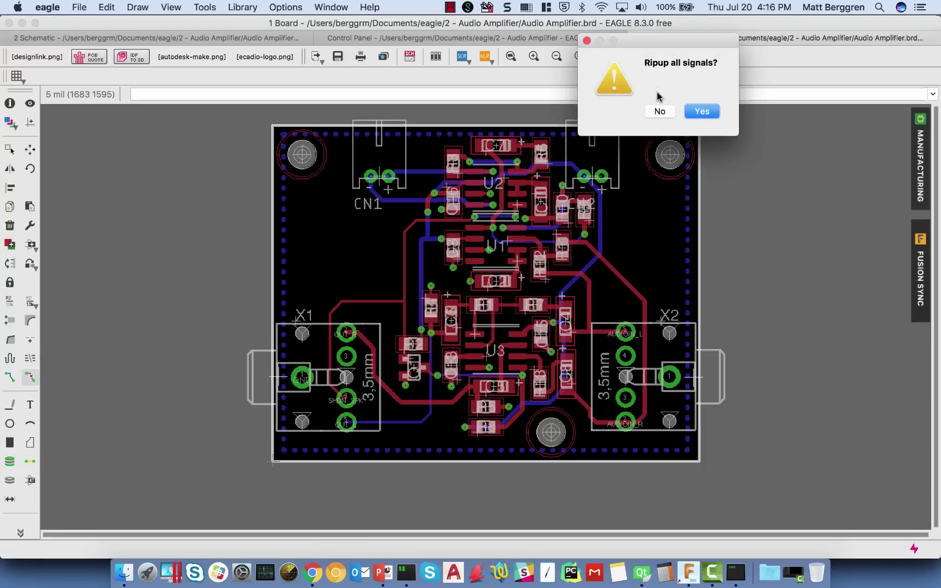
pyautogui.press('Return')
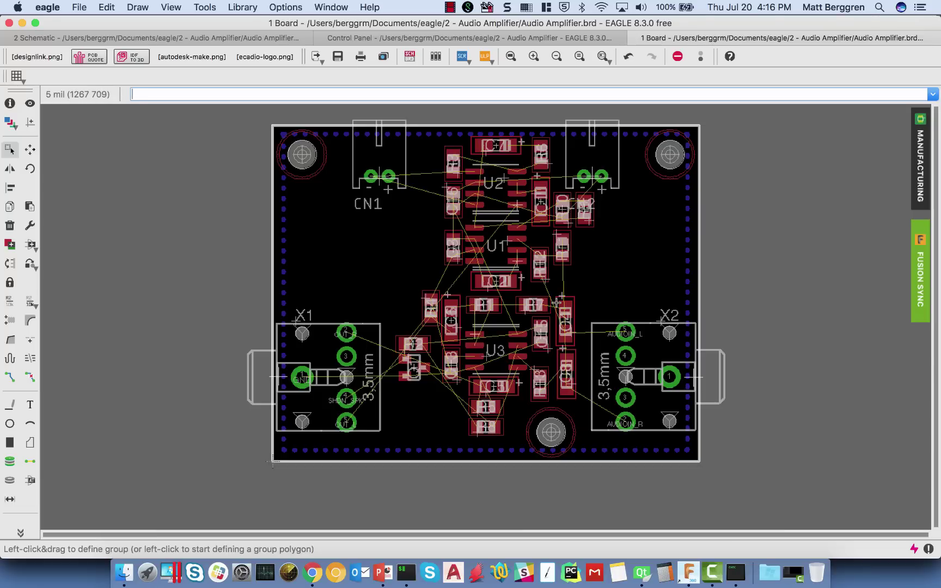
# Switch to Fusion 360, edit the Audio Amplifier PCB to move audio jack X2 by -12.00 mm in Y, and finish the PCB edit
pyautogui.click(699, 581)
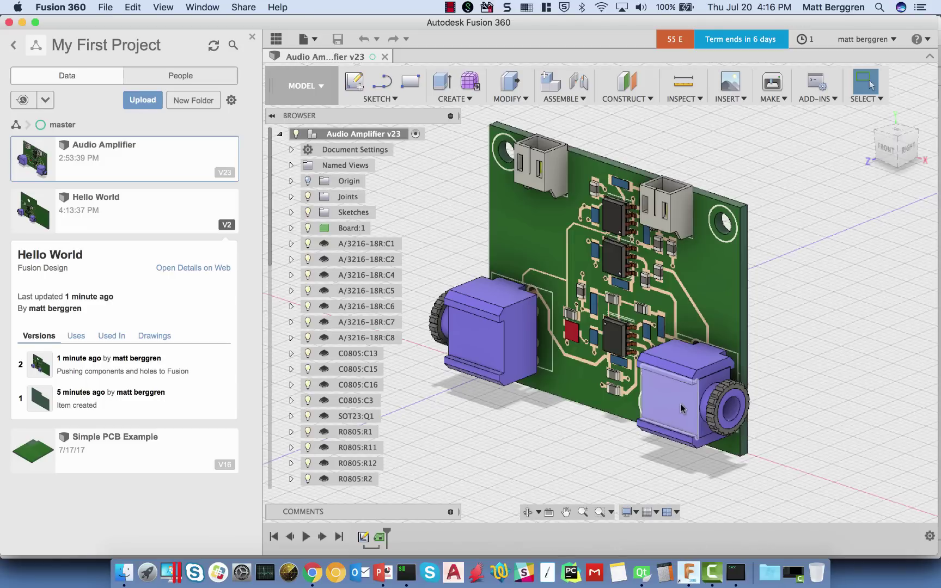
pyautogui.rightClick(379, 538)
pyautogui.click(428, 469)
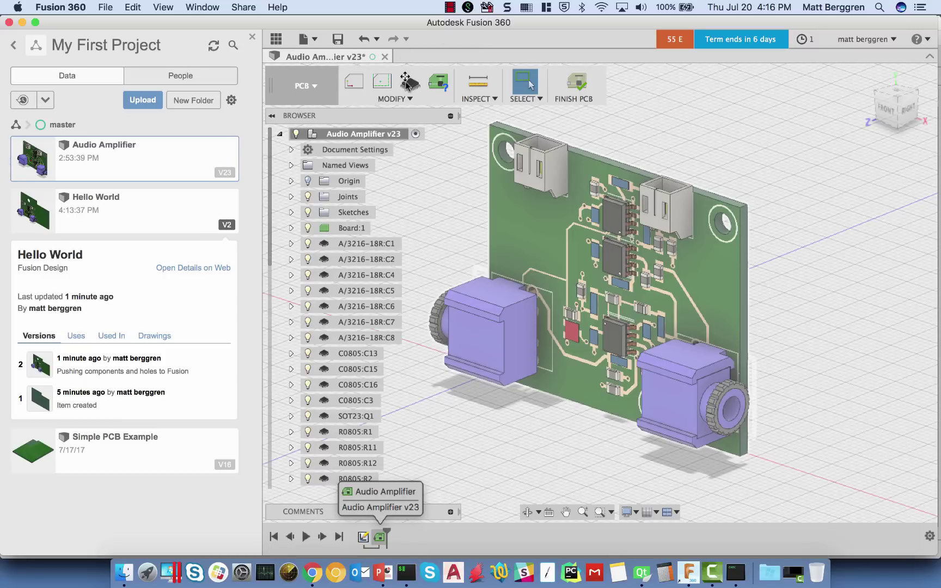
pyautogui.click(408, 83)
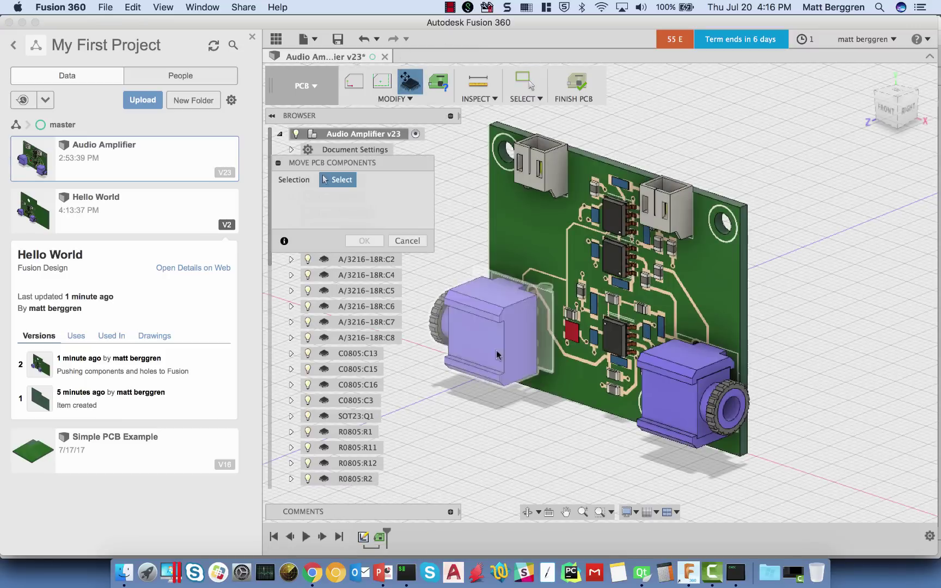
pyautogui.click(687, 394)
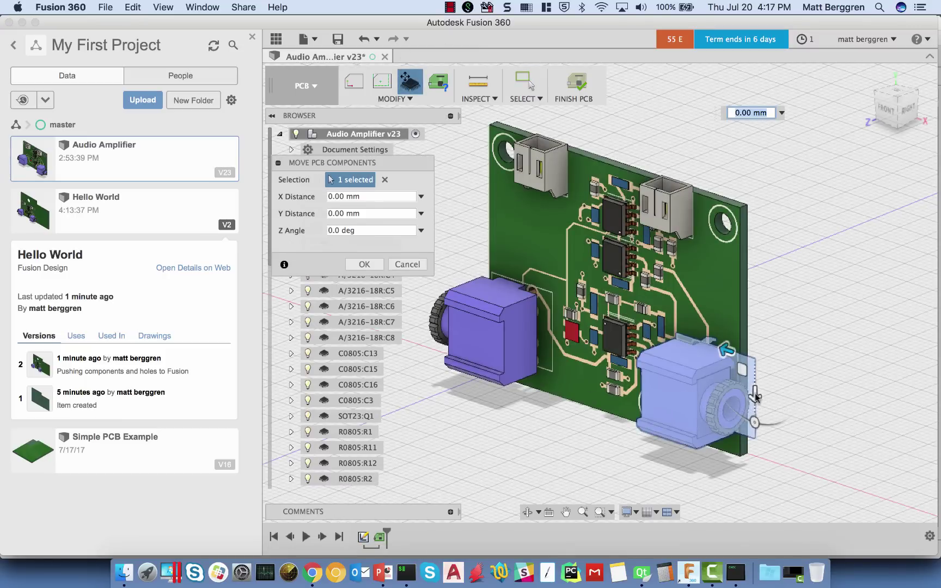
pyautogui.moveTo(755, 393); pyautogui.dragTo(761, 323)
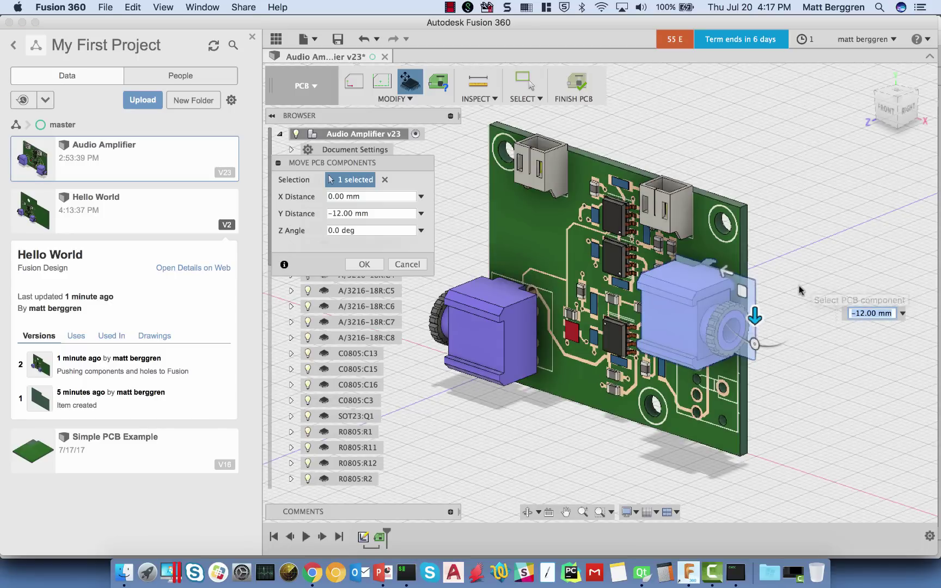
pyautogui.press('Return')
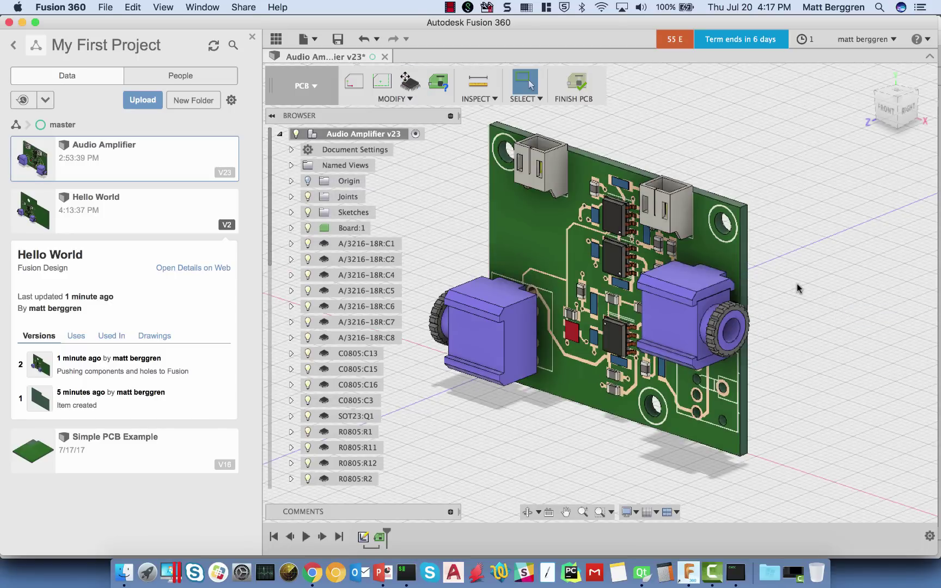
pyautogui.click(578, 87)
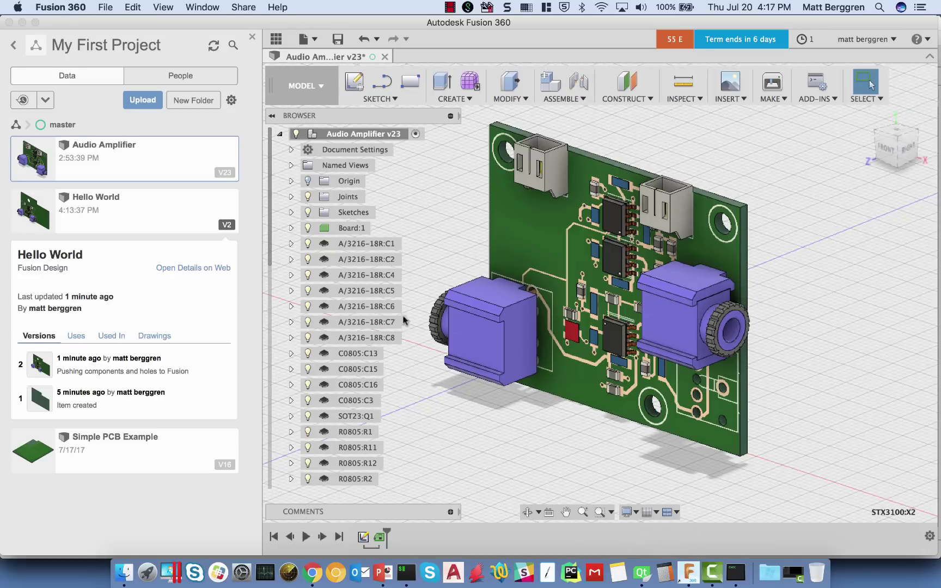
# Save the design with the version description "Moved Audio Jack HP"
pyautogui.press('super+s')
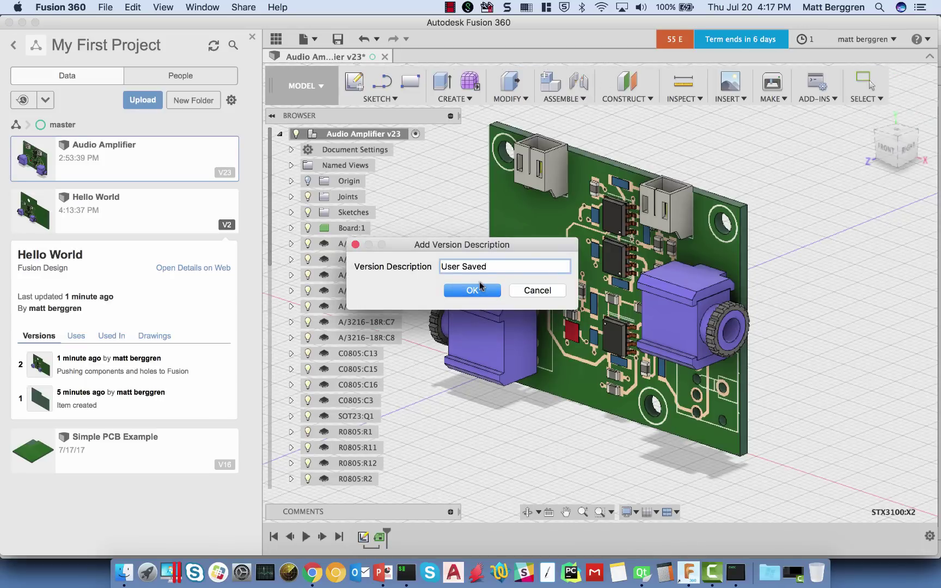
pyautogui.press('super+a')
pyautogui.write('Mo')
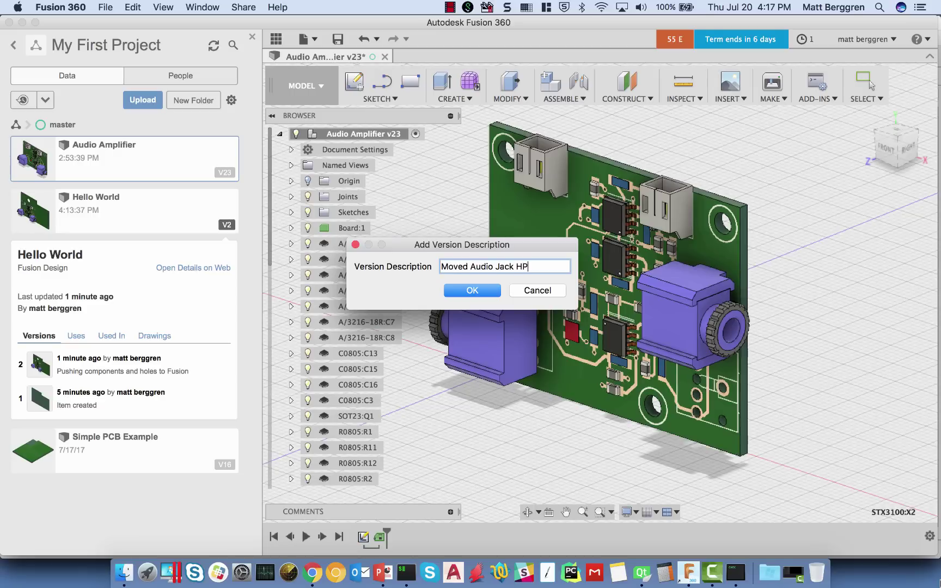
pyautogui.press('Return')
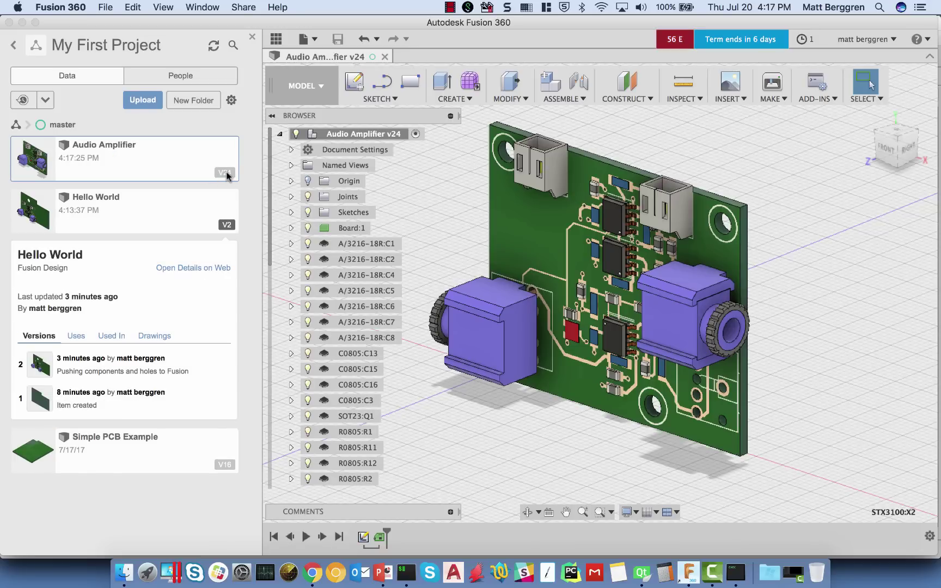
# Switch to EAGLE, pull the "Moved Audio Jack HP" version from Fusion into the board, and close Fusion Sync
pyautogui.click(736, 572)
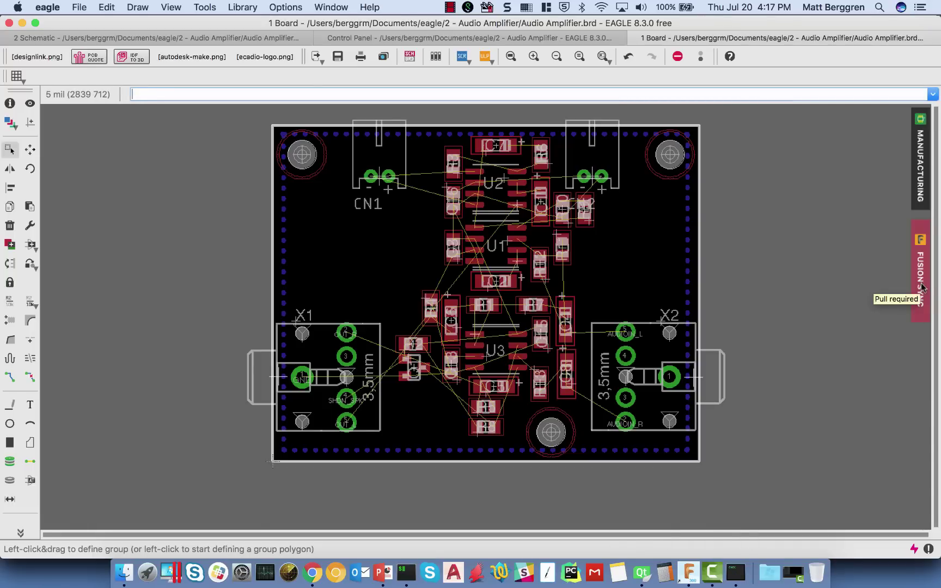
pyautogui.click(921, 287)
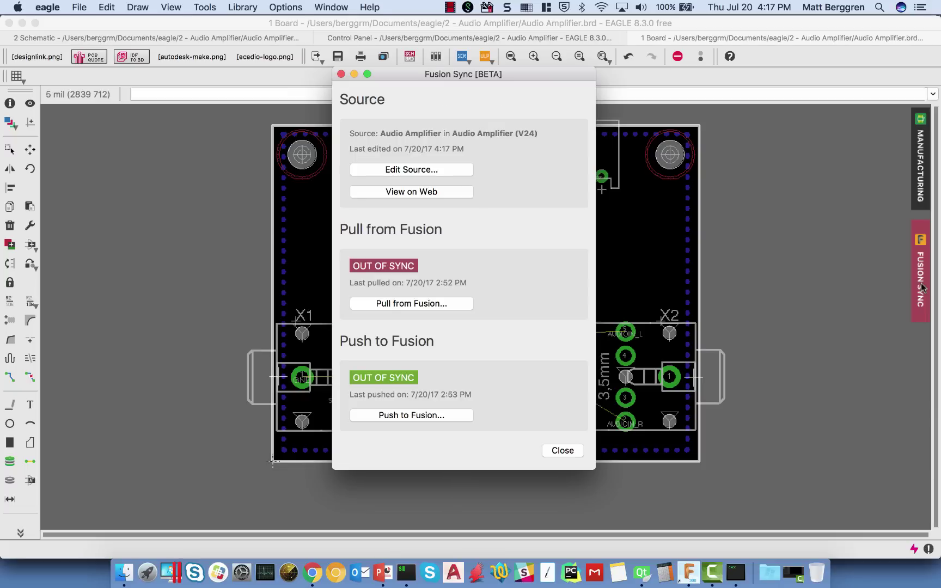
pyautogui.click(404, 306)
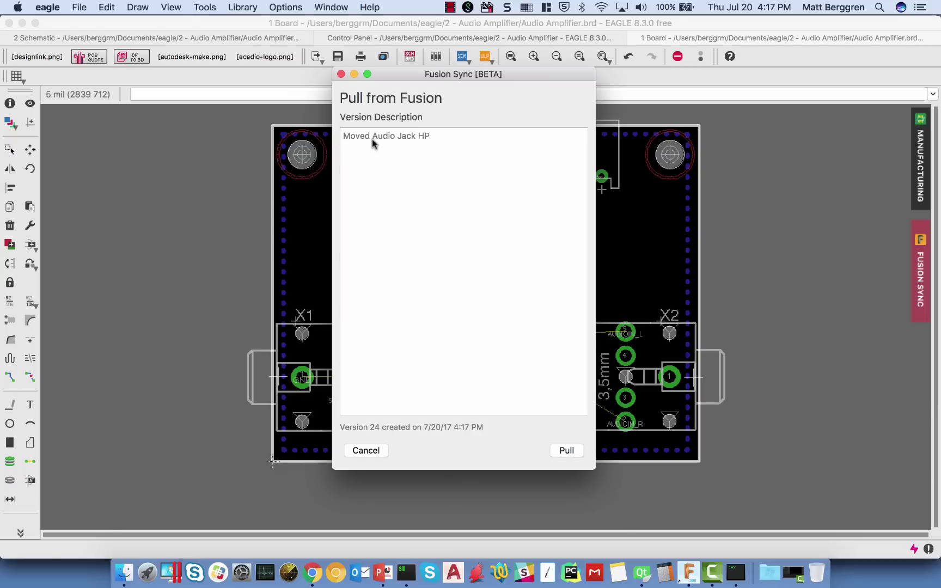
pyautogui.click(551, 446)
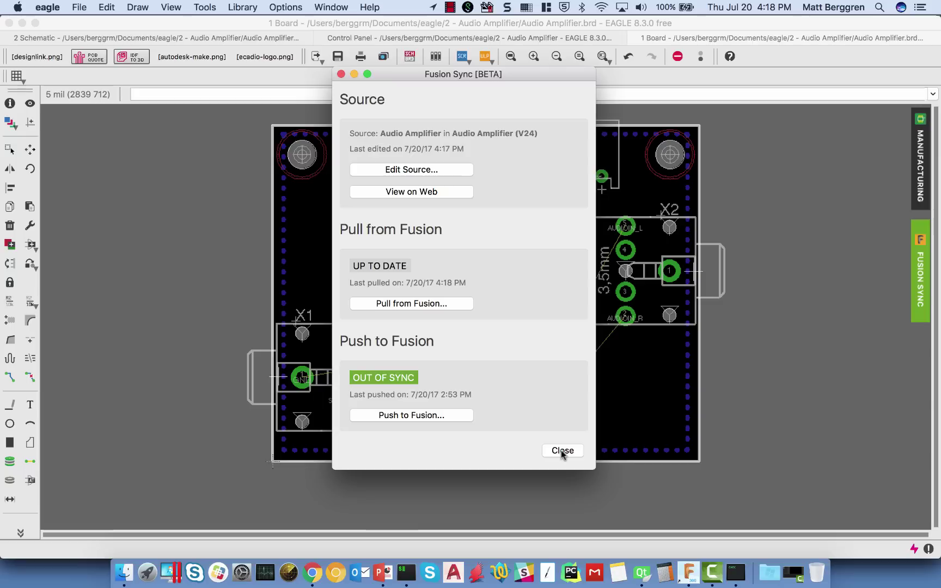
pyautogui.click(562, 451)
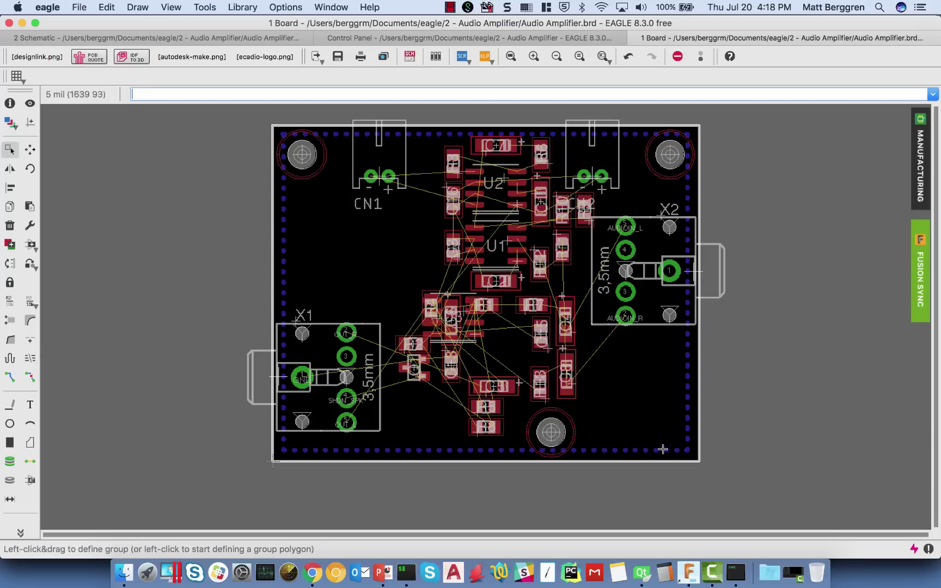
# Switch to Fusion 360, edit the board outline sketch and select its slot profile, and save with the version description "User Saved"
pyautogui.click(690, 579)
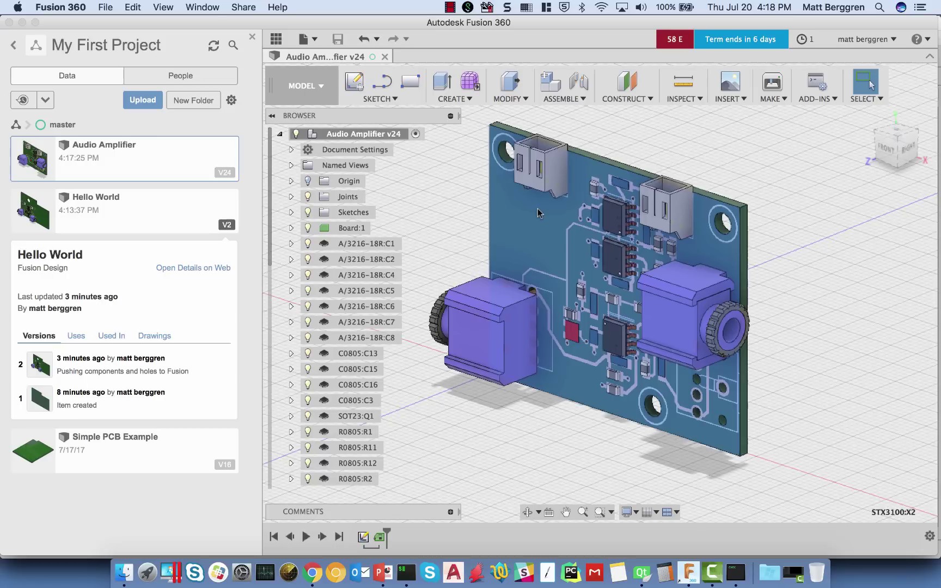
pyautogui.rightClick(362, 537)
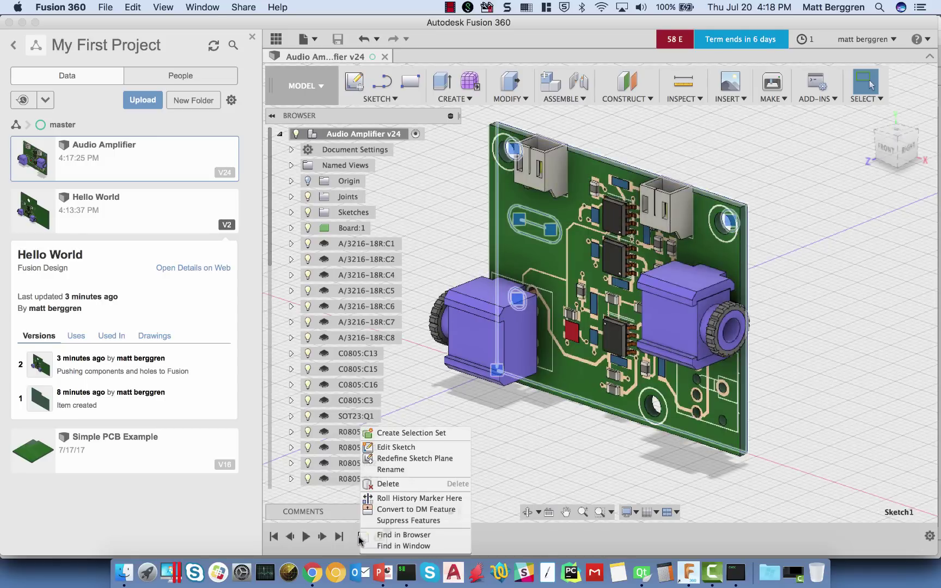
pyautogui.click(400, 447)
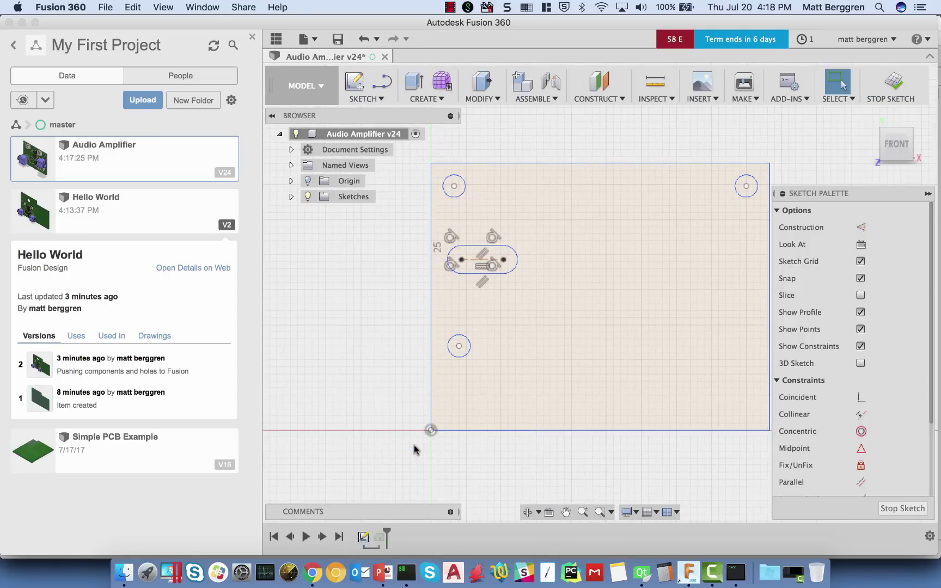
pyautogui.click(506, 256)
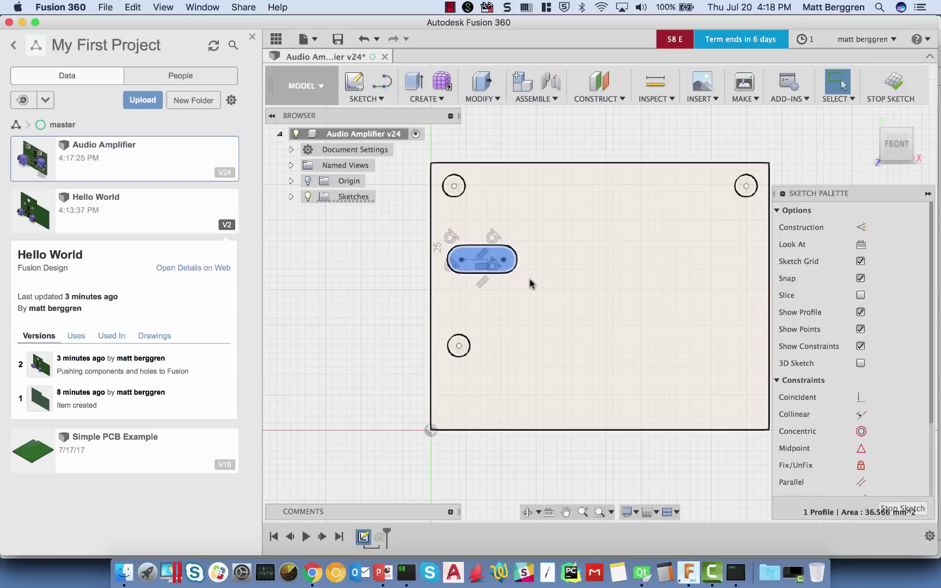
pyautogui.press('super+s')
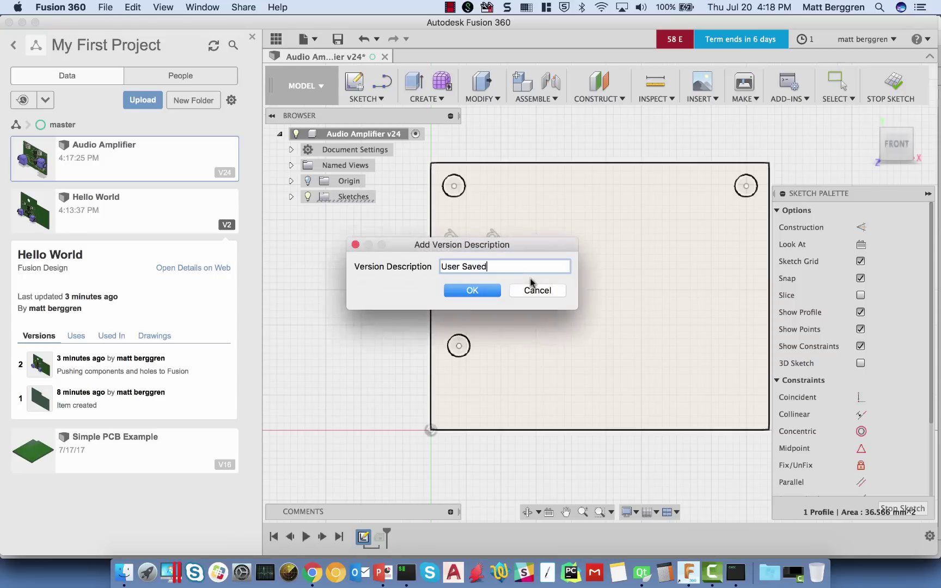
pyautogui.click(467, 294)
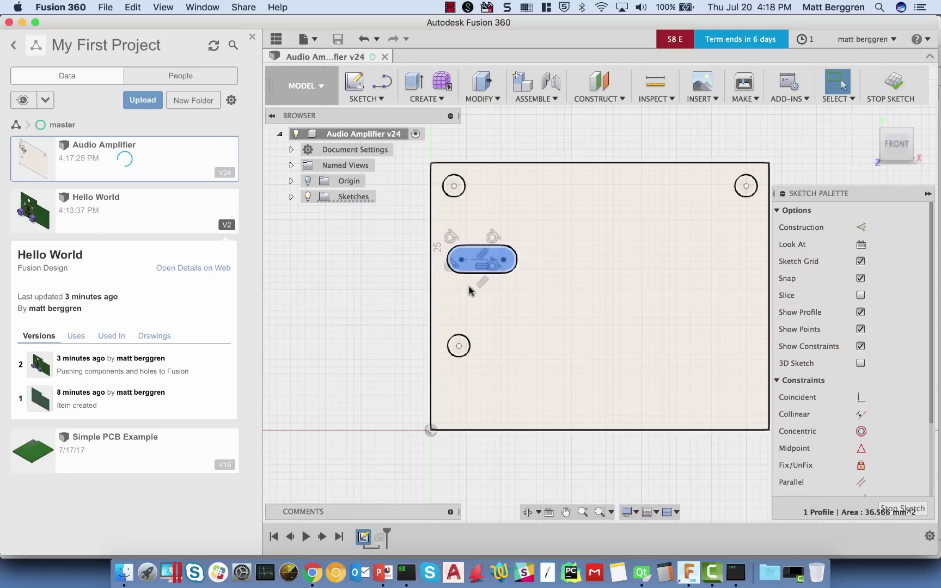
# Finish the board outline sketch and open the Audio Amplifier PCB feature for editing
pyautogui.click(910, 509)
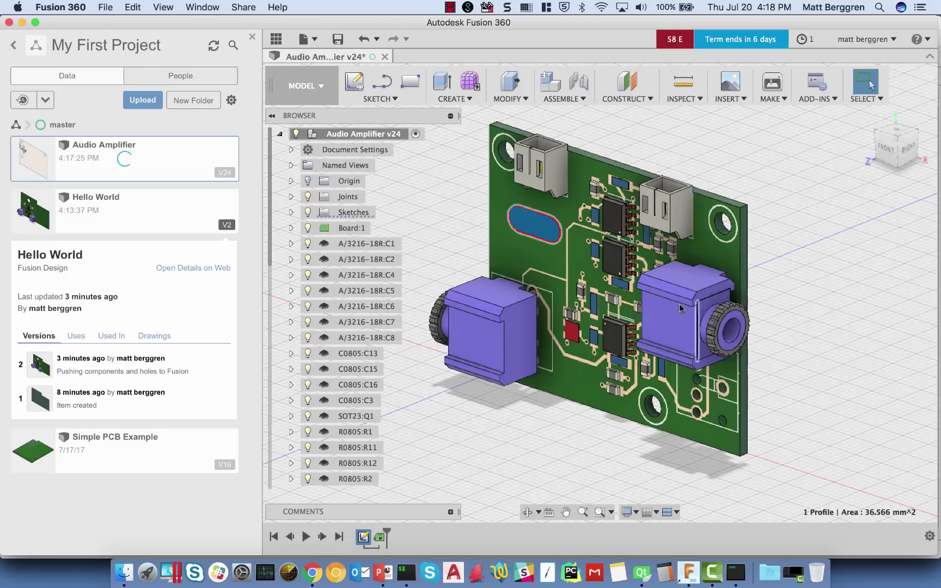
pyautogui.rightClick(379, 537)
pyautogui.click(423, 470)
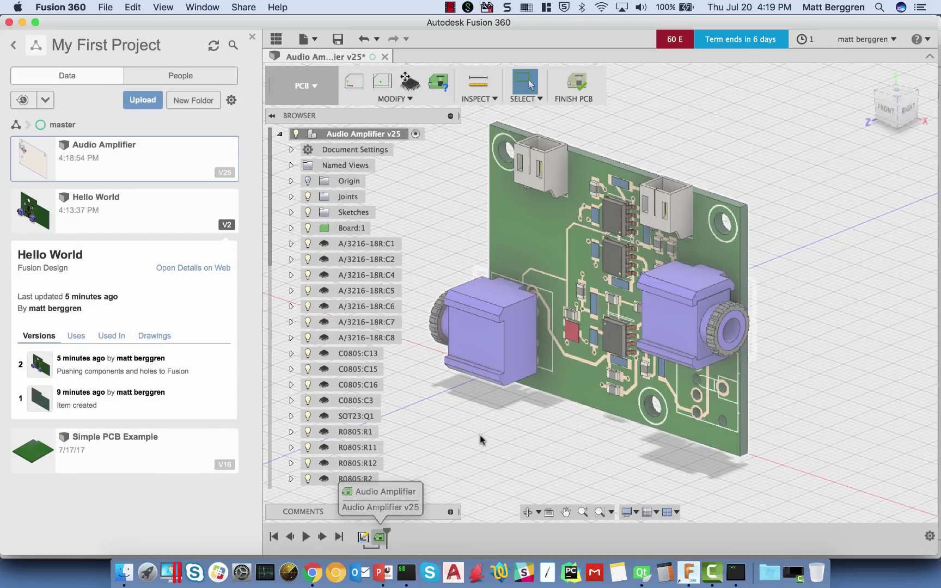
# Redefine the PCB profile as the board area around the slot and holes, with the origin at the board outline's lower-left corner
pyautogui.click(360, 86)
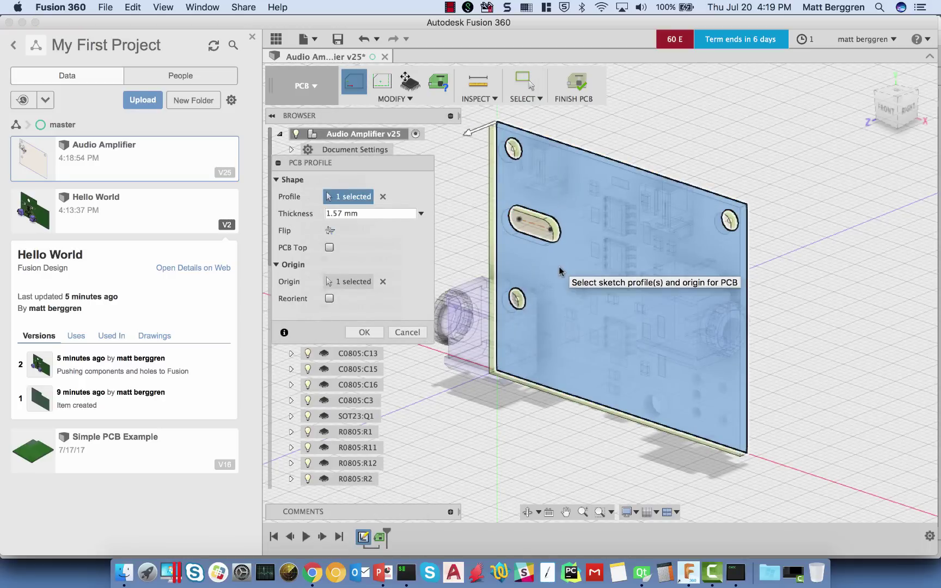
pyautogui.click(559, 266)
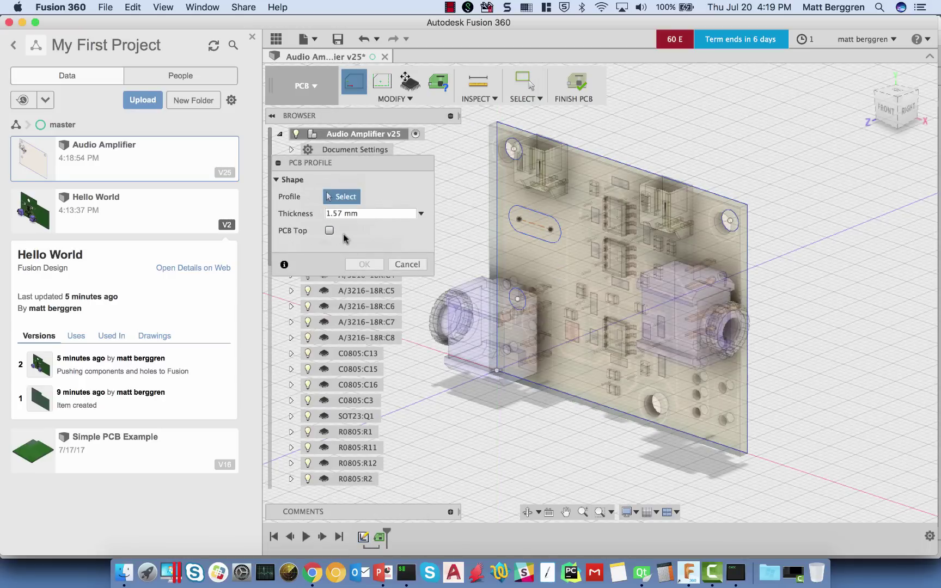
pyautogui.click(553, 269)
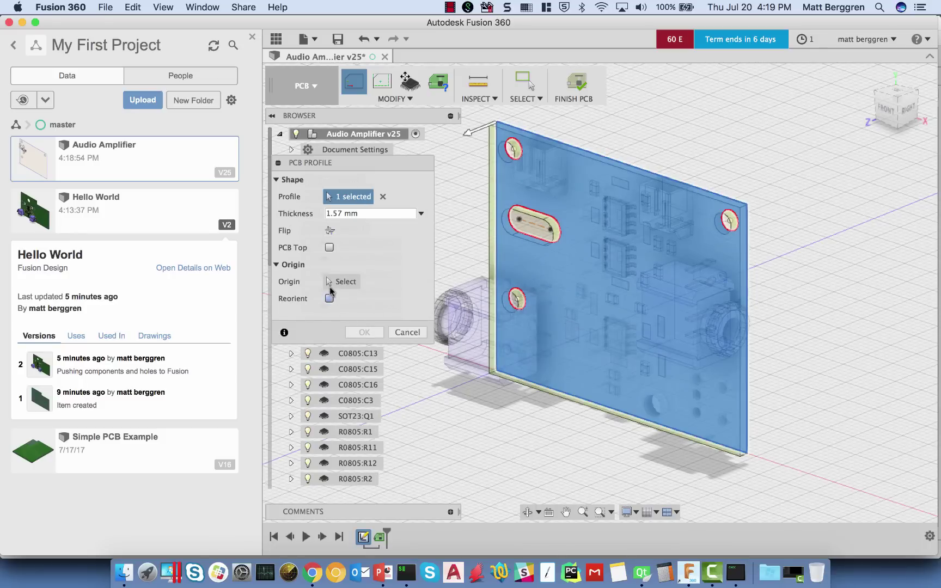
pyautogui.click(328, 282)
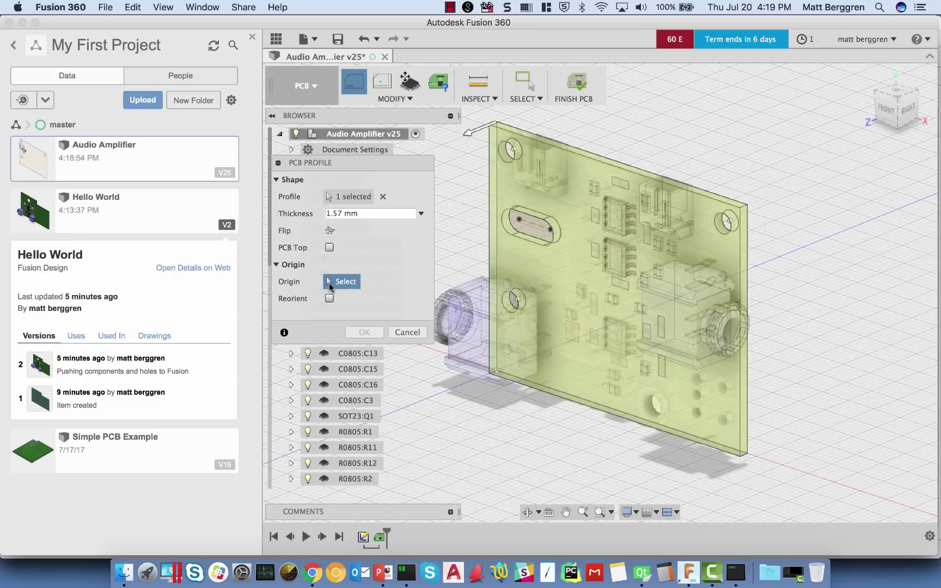
pyautogui.click(497, 371)
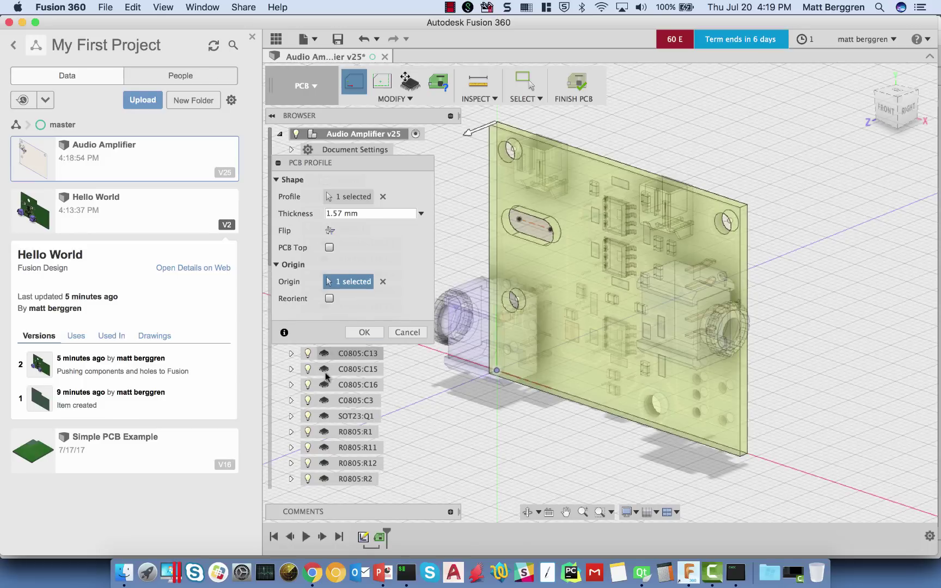
pyautogui.click(363, 333)
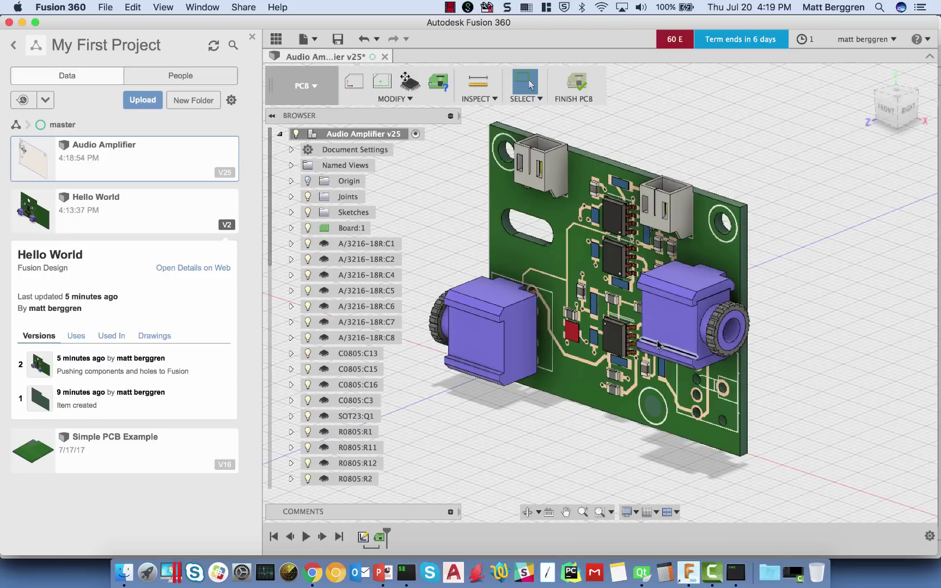
# Save the design with the version description "Added slot to PCB"
pyautogui.press('super+s')
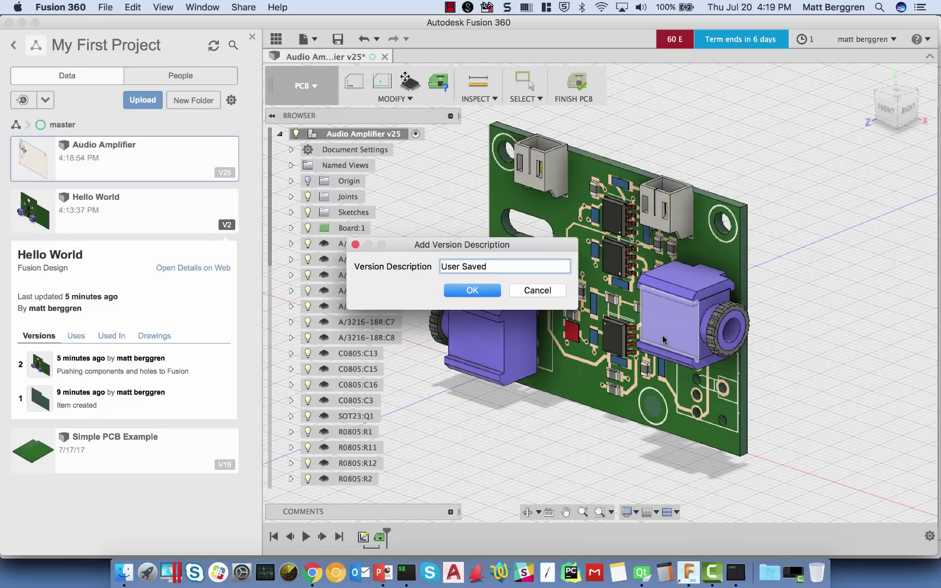
pyautogui.press('BackSpace')
pyautogui.press('BackSpace')
pyautogui.press('BackSpace')
pyautogui.press('BackSpace')
pyautogui.write('Added slot to PCB')
pyautogui.press('Return')
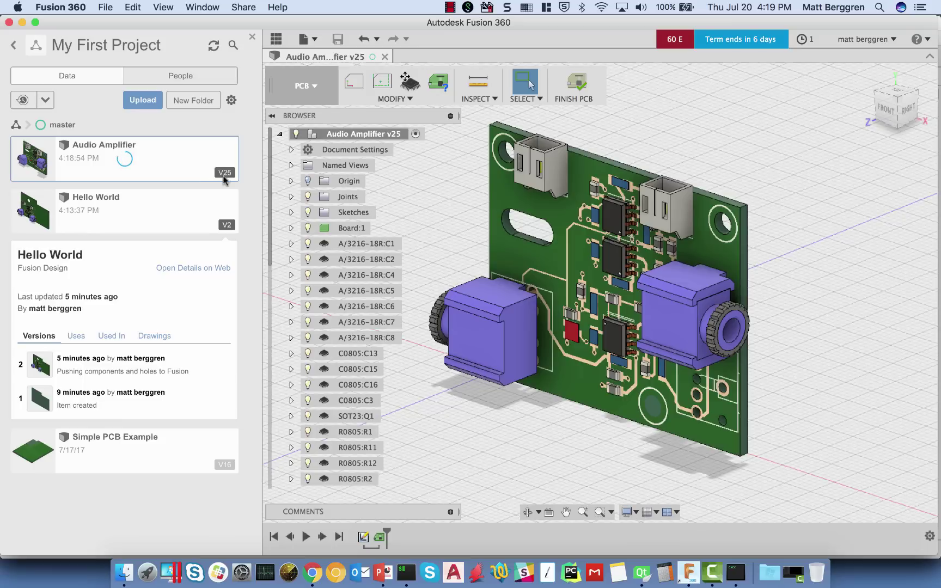
pyautogui.click(301, 249)
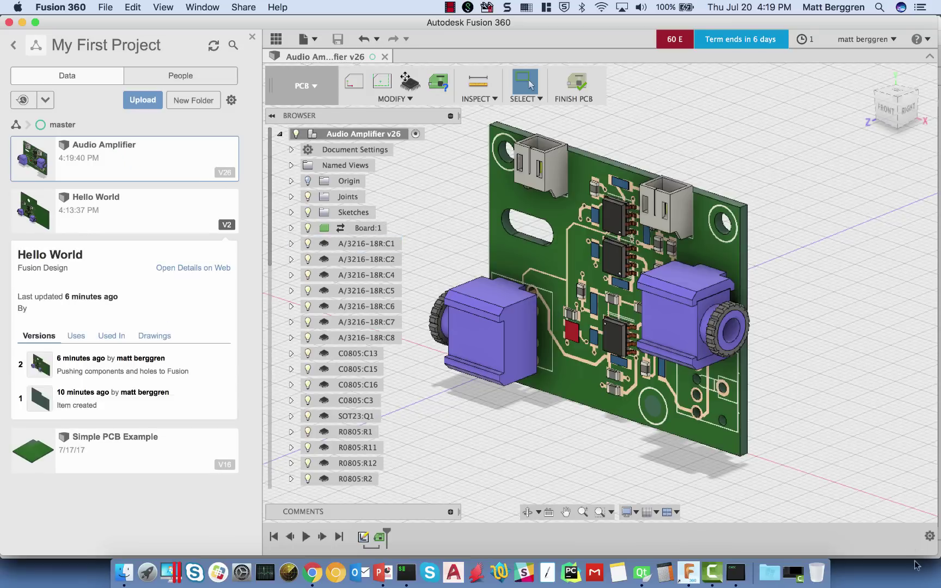
# Switch to EAGLE, pull the "Added slot to PCB" version from Fusion into the board, and close Fusion Sync
pyautogui.click(735, 572)
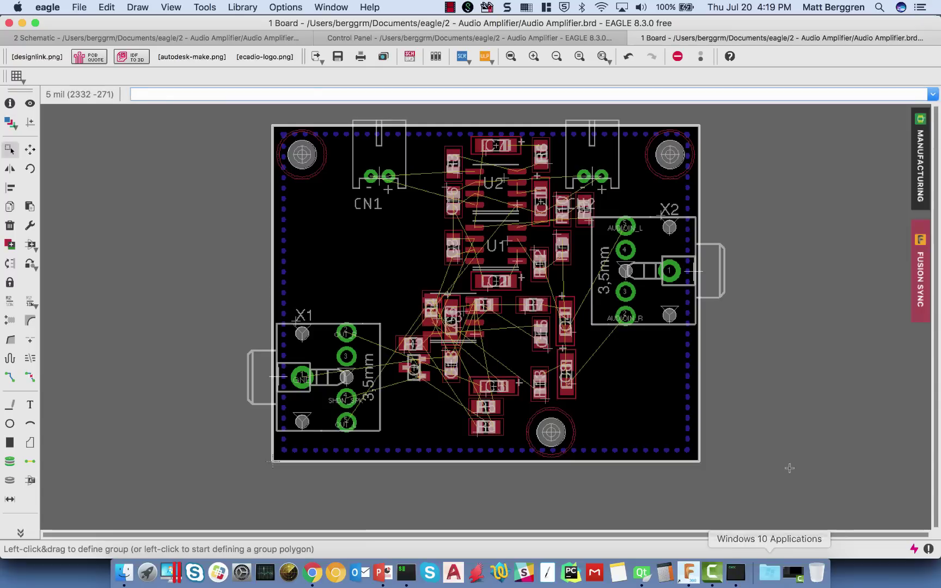
pyautogui.click(919, 307)
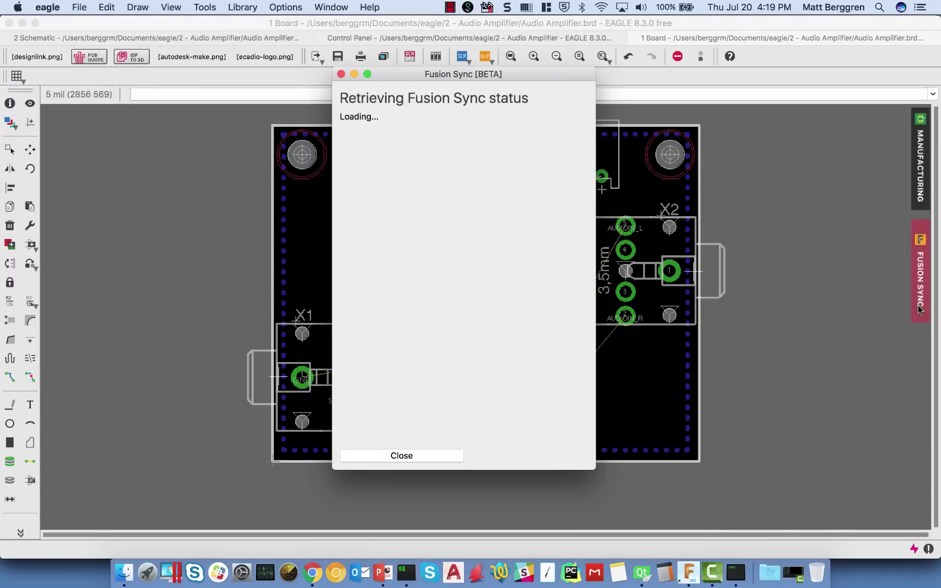
pyautogui.click(432, 302)
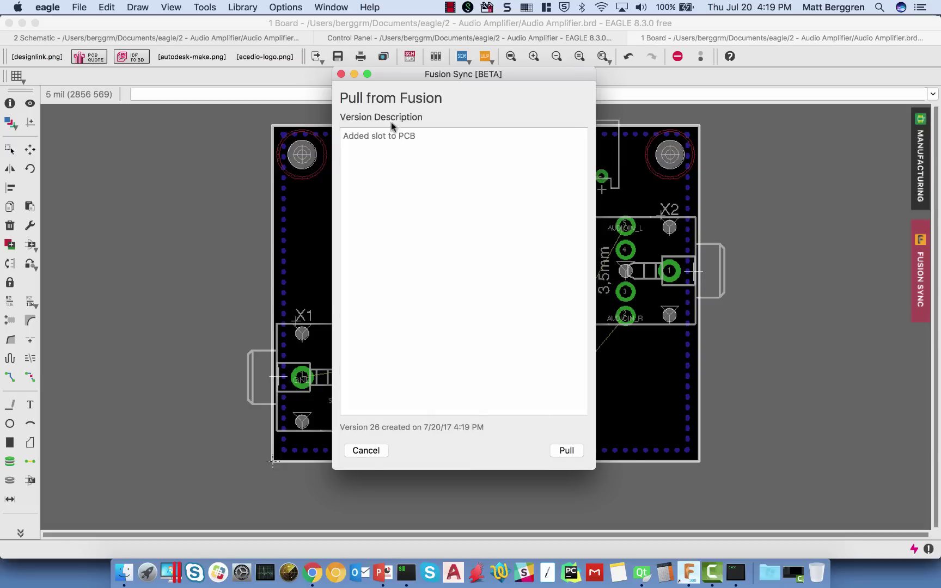
pyautogui.click(566, 451)
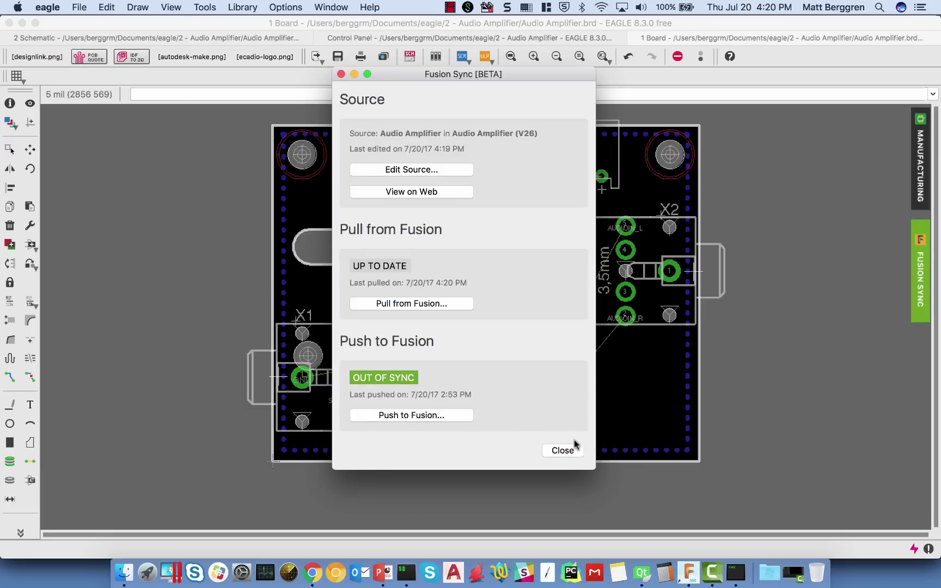
pyautogui.click(553, 452)
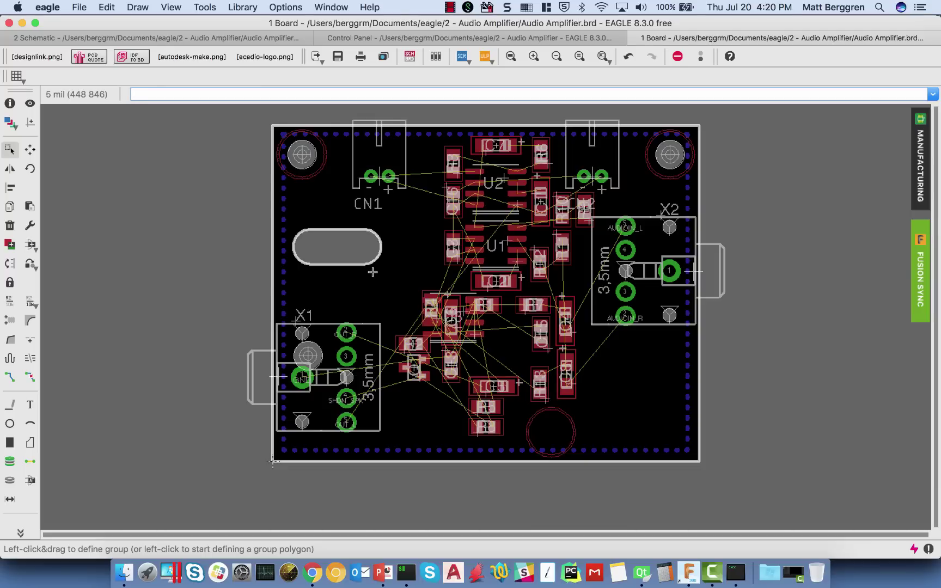
# Switch to Fusion 360, promote version 16 from Audio Amplifier's full version history, and close and reopen the design
pyautogui.click(690, 578)
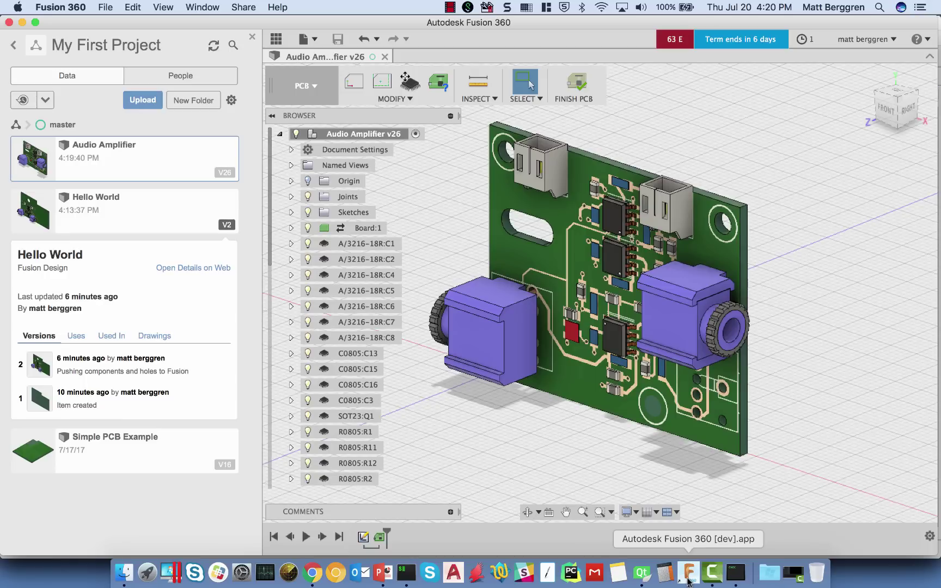
pyautogui.click(228, 173)
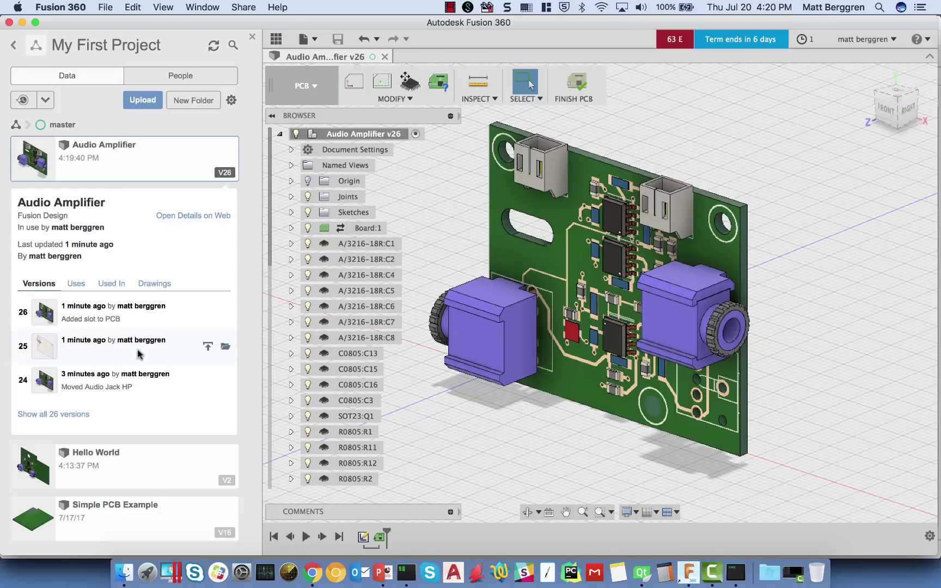
pyautogui.click(63, 415)
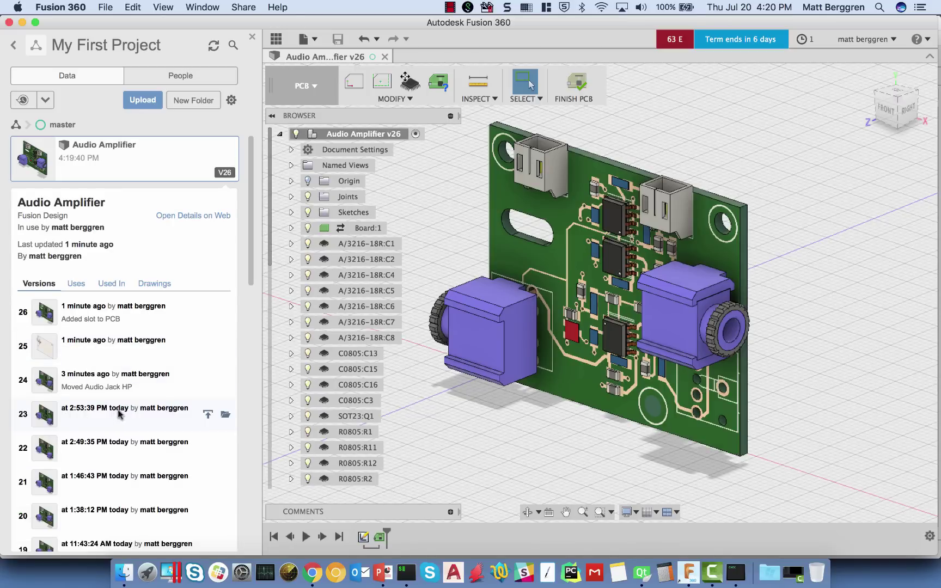
pyautogui.scroll(-3, 175, 436)
pyautogui.scroll(-2, 169, 376)
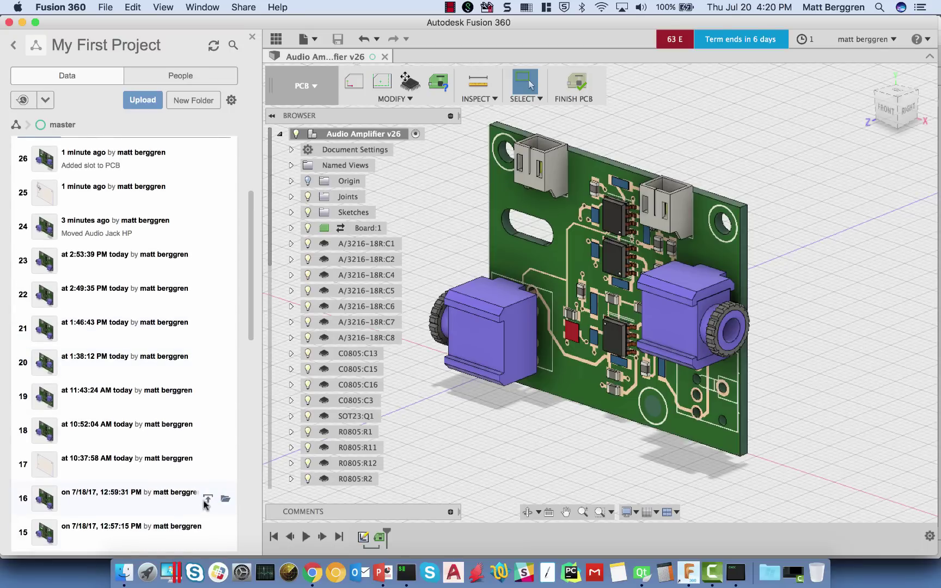
pyautogui.scroll(5, 206, 502)
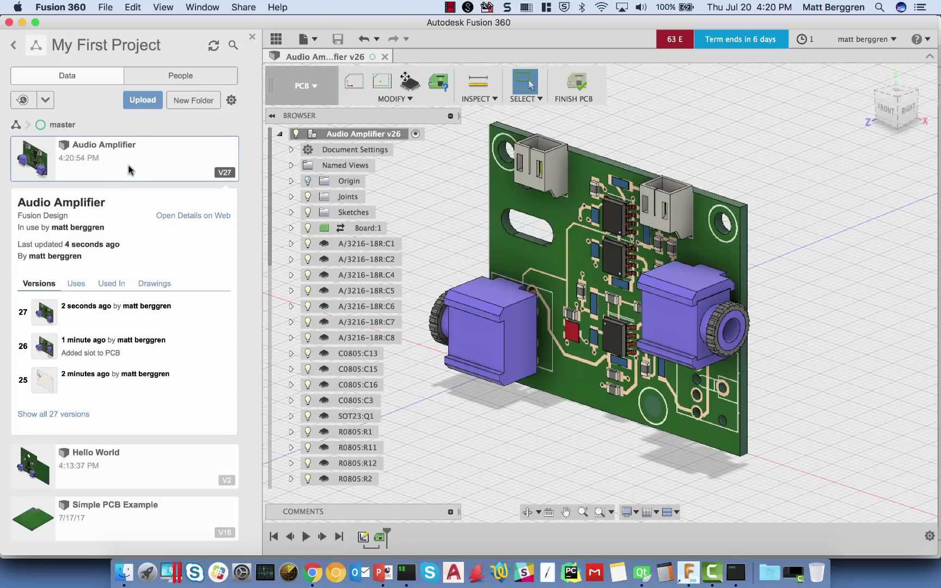
pyautogui.click(383, 56)
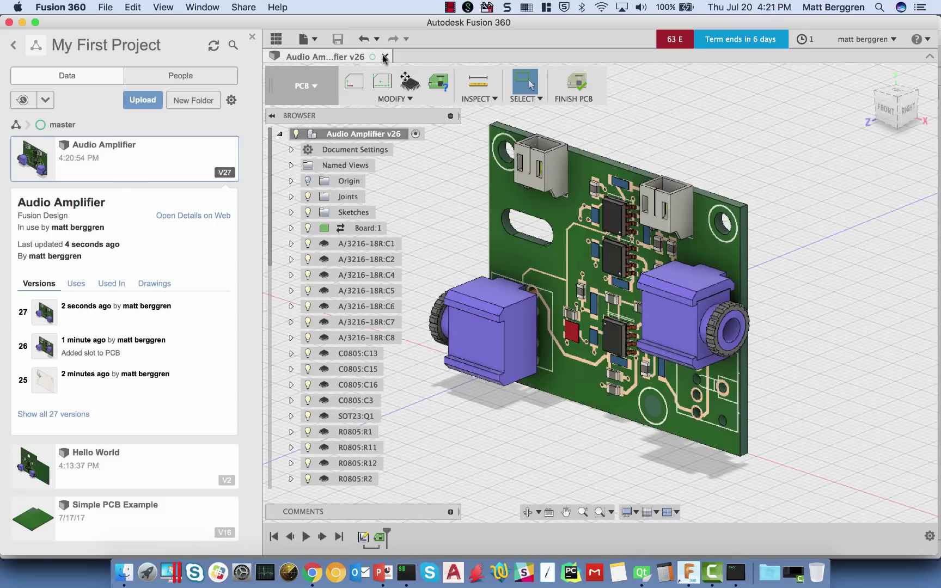
pyautogui.doubleClick(164, 163)
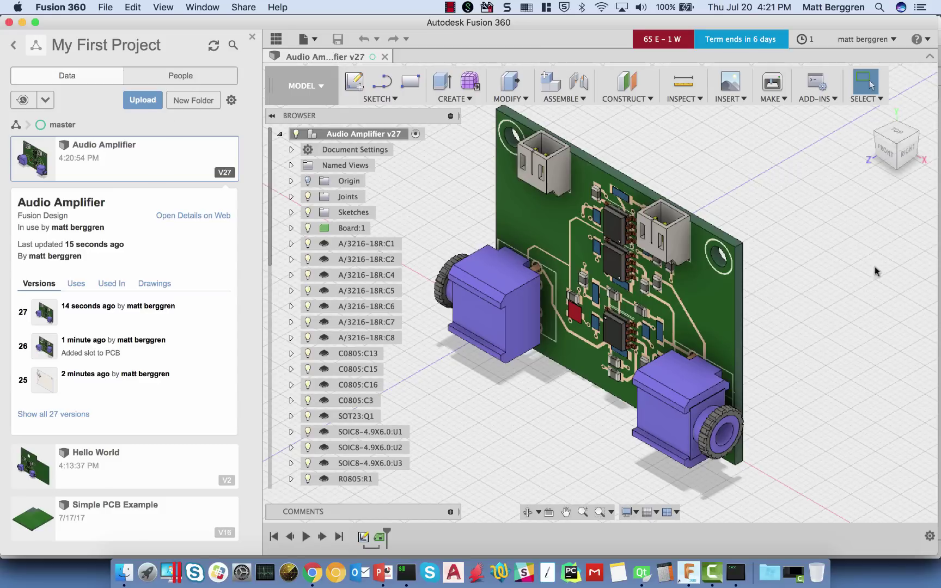
# Examine the Simulation workspace's study types, cancel the new study, and look over the CAM and Drawing workspace choices
pyautogui.click(318, 88)
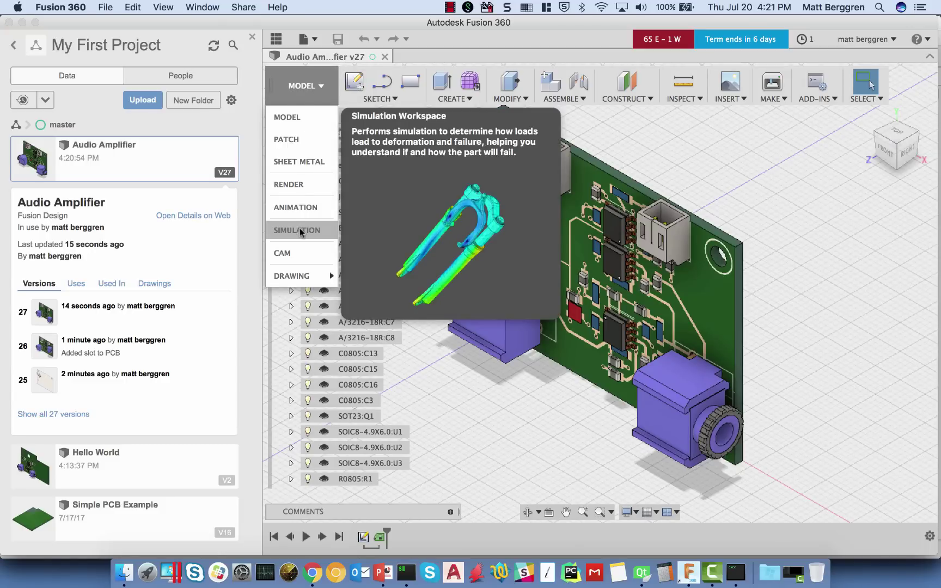
pyautogui.click(300, 229)
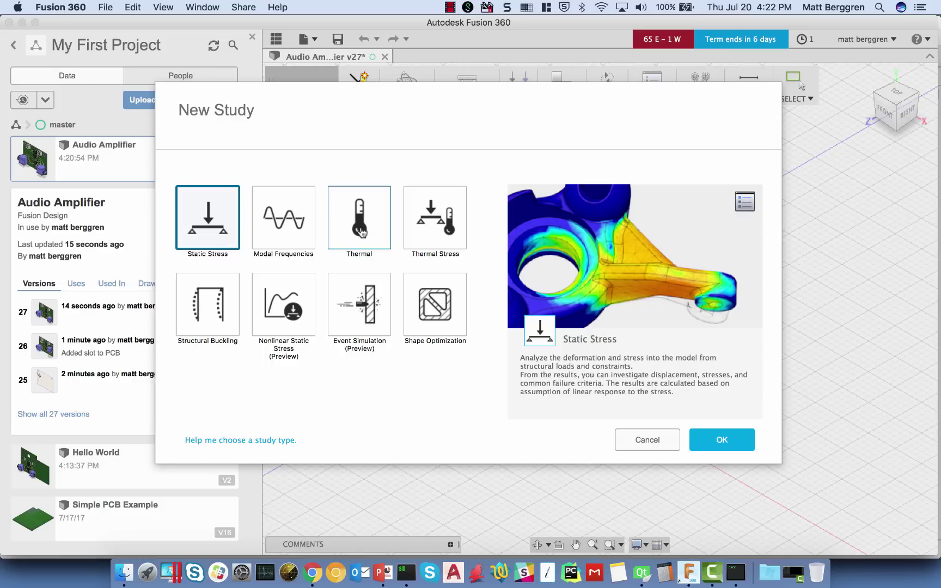
pyautogui.click(652, 440)
pyautogui.click(543, 313)
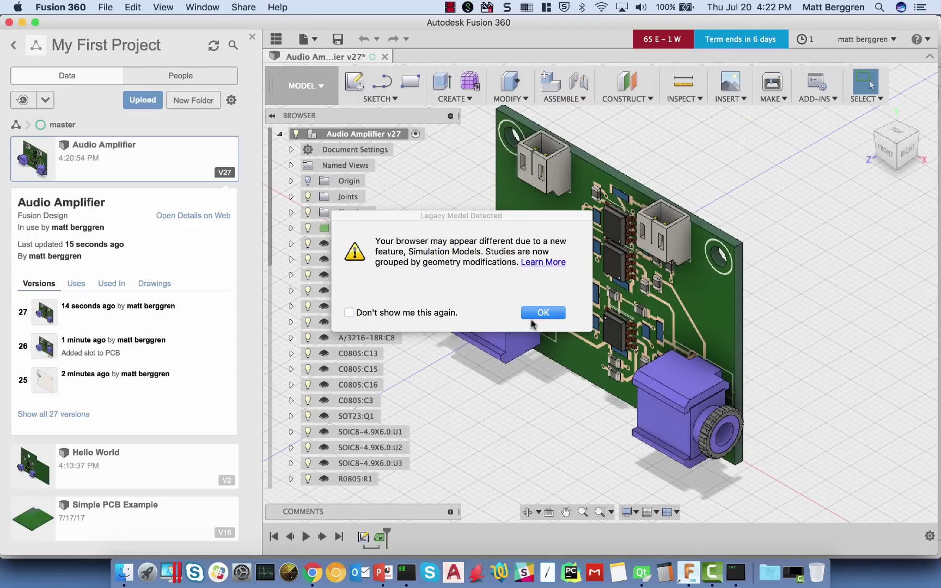
pyautogui.click(305, 87)
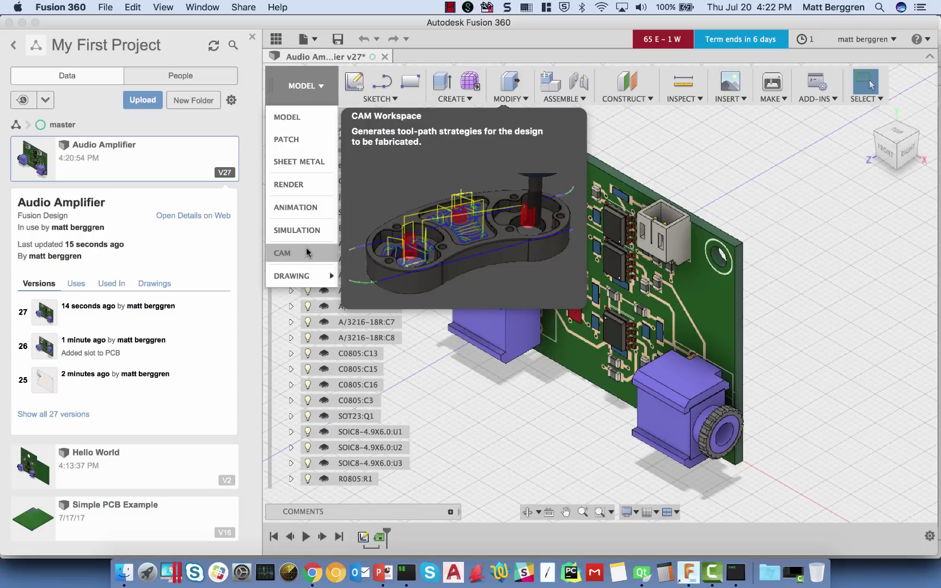
pyautogui.moveTo(303, 274)
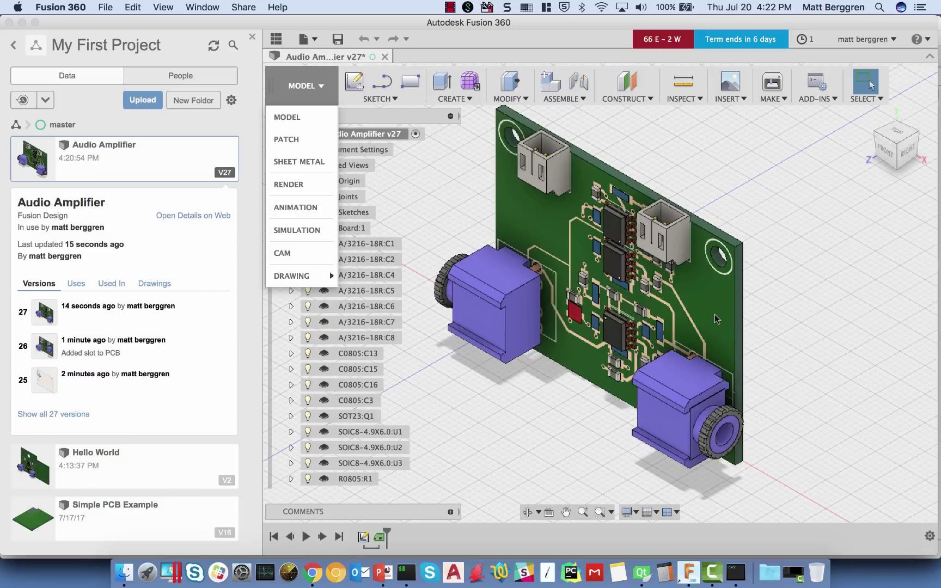
# Switch to Chrome and show the overview page of the Audio Amplifier design
pyautogui.click(311, 573)
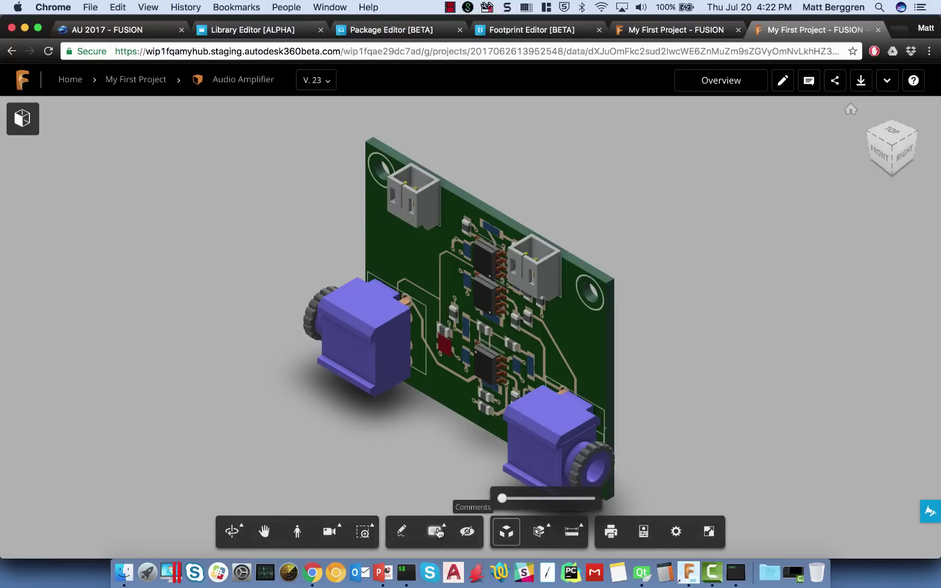
pyautogui.click(696, 83)
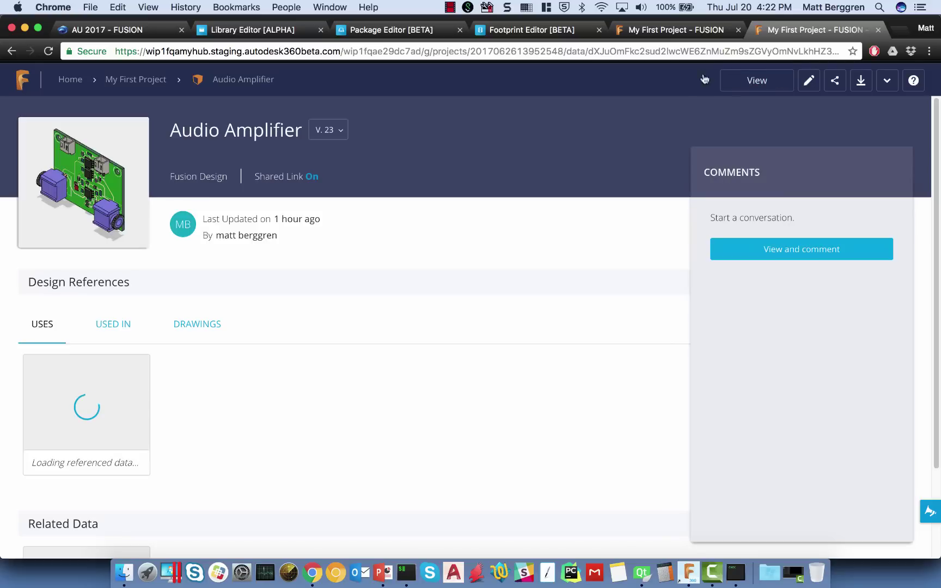